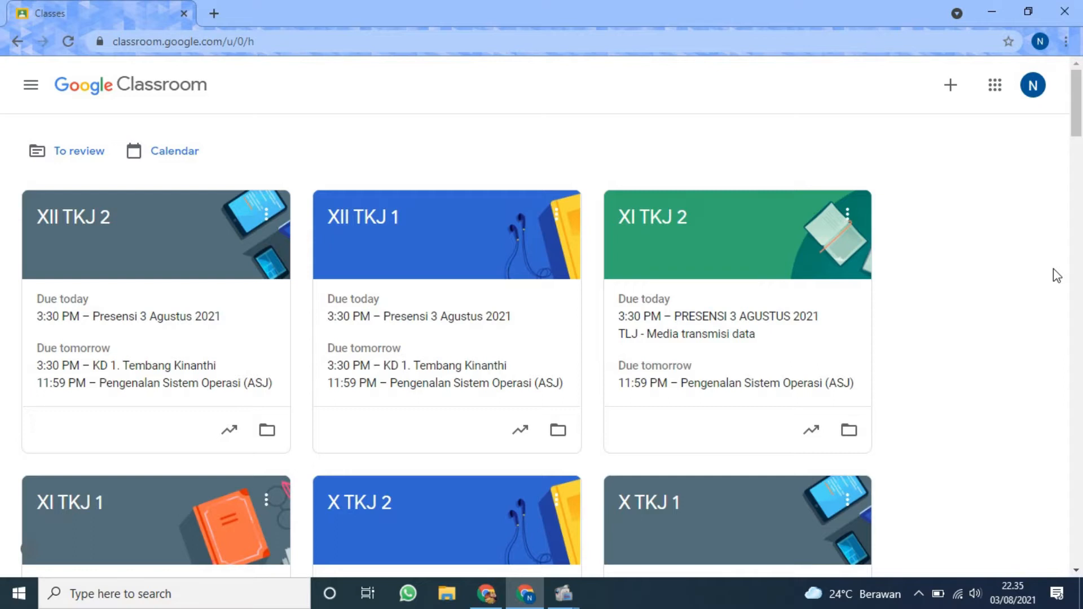
Open the XI TKJ 2 class and create a new quiz assignment in its classwork.
left_click(660, 236)
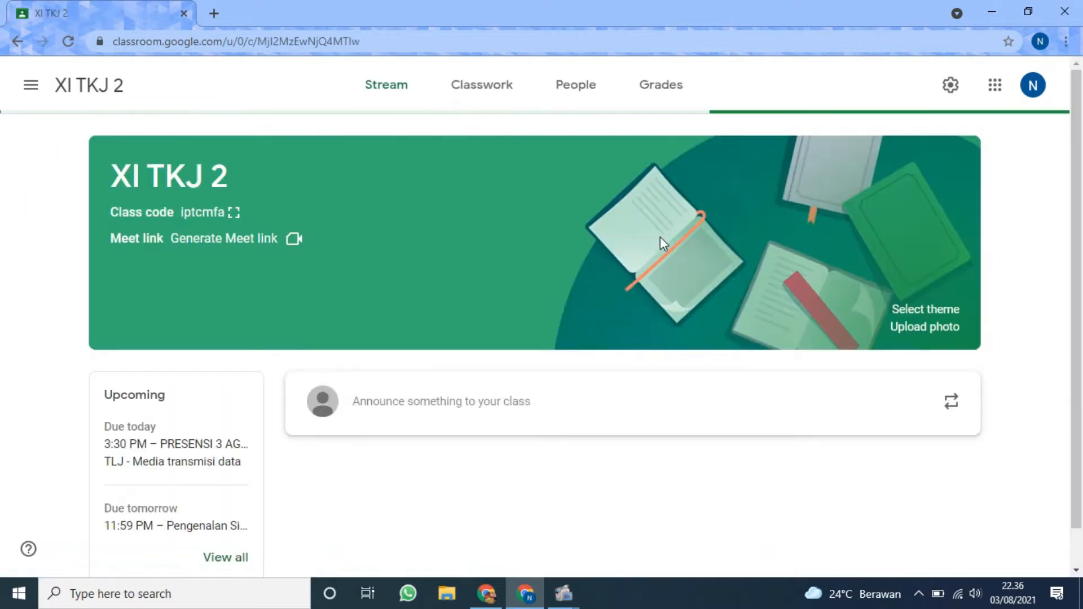
left_click(496, 84)
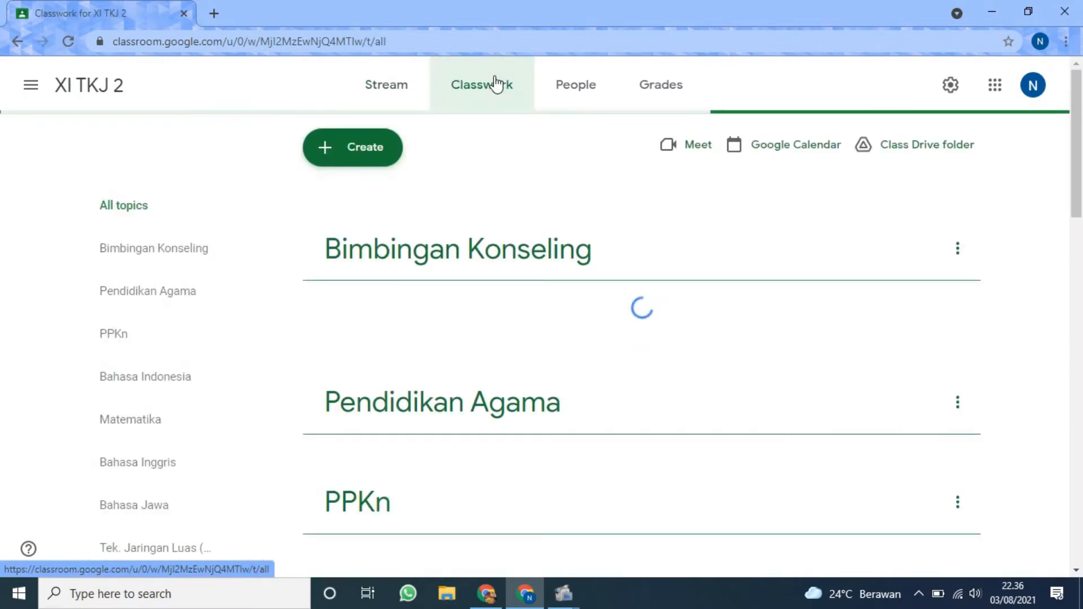
left_click(335, 149)
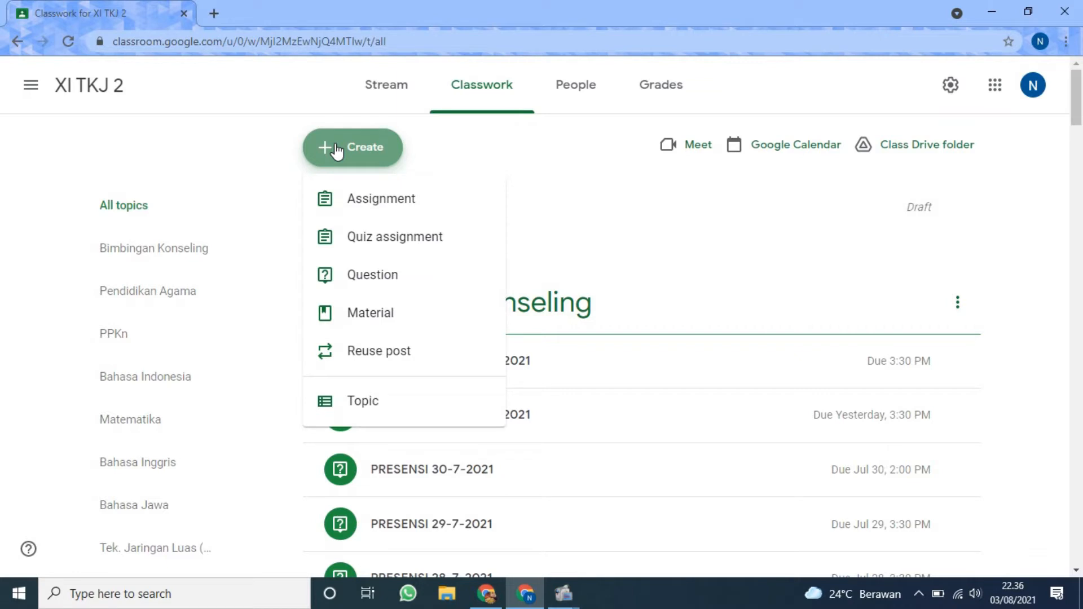
left_click(376, 248)
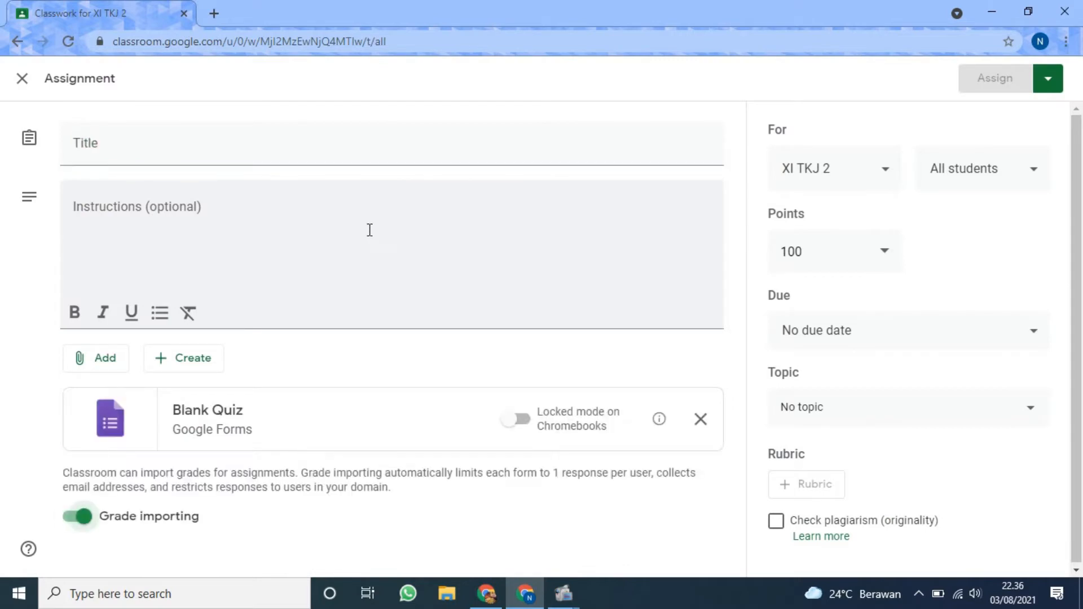
Title the quiz assignment "Pretest IP Address".
left_click(295, 147)
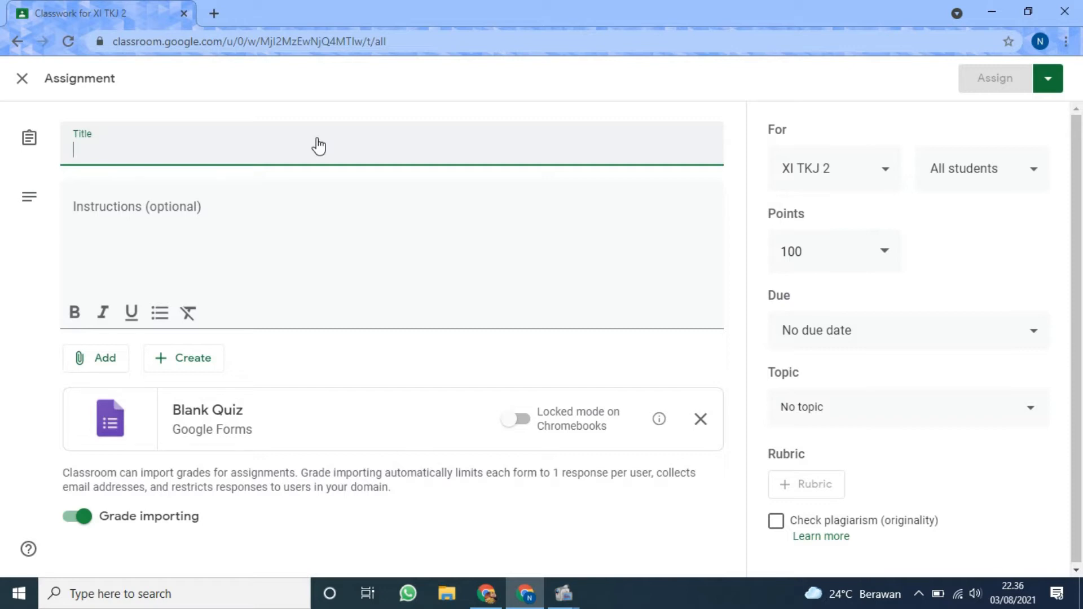
type("U")
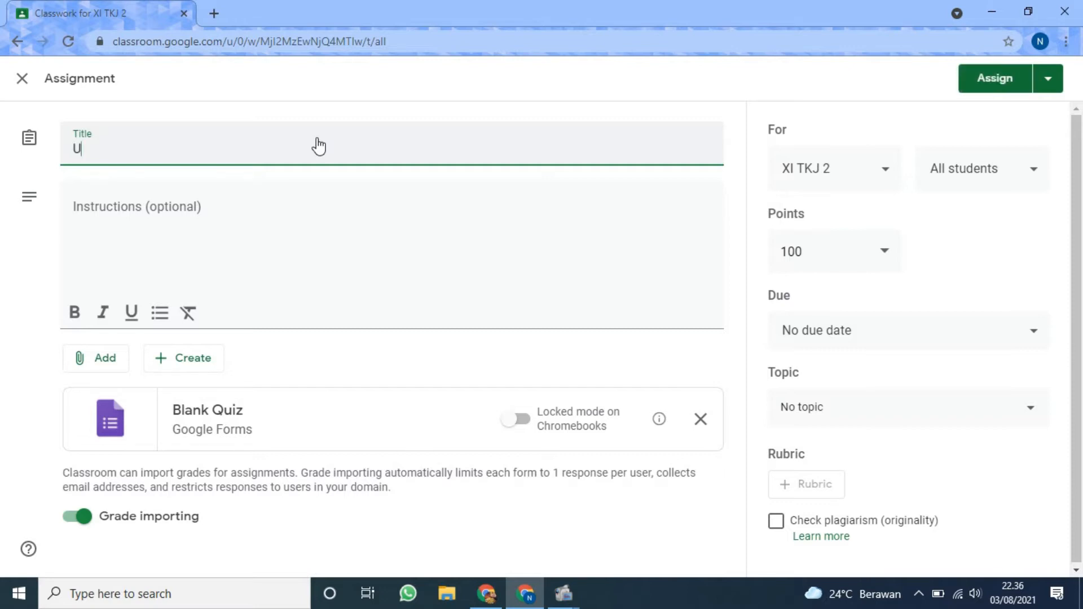
key("BackSpace")
type("P")
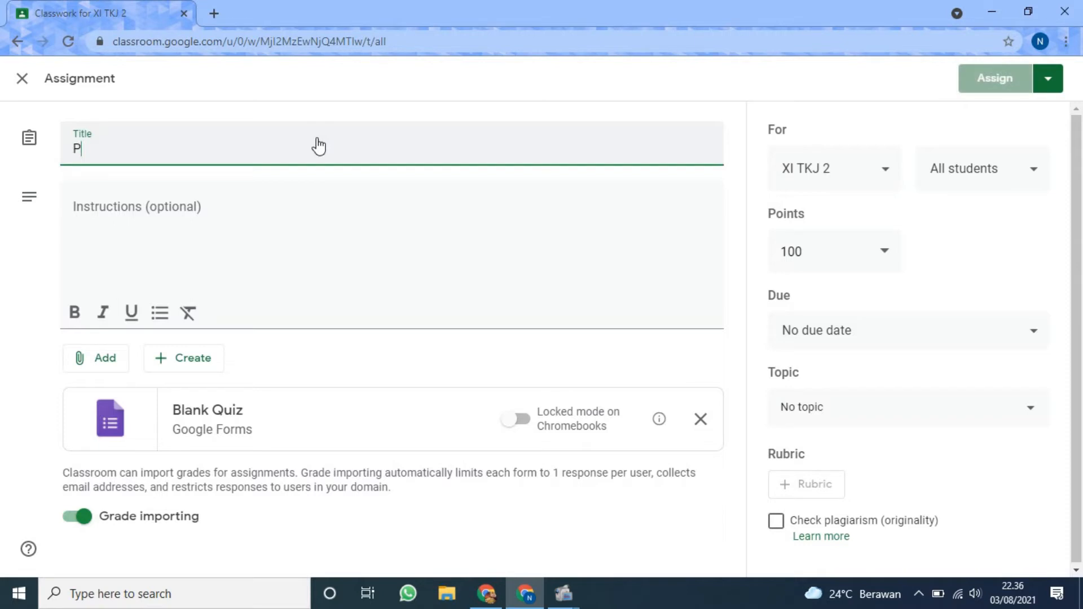
type("retest I")
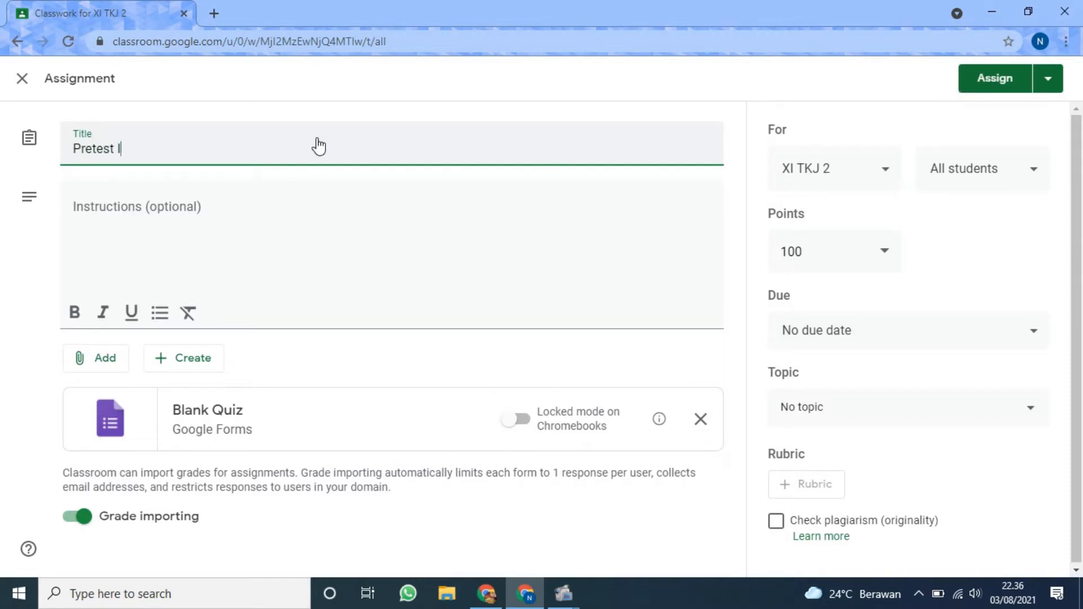
type("P Addreess")
key("BackSpace")
key("BackSpace")
key("BackSpace")
type("ss")
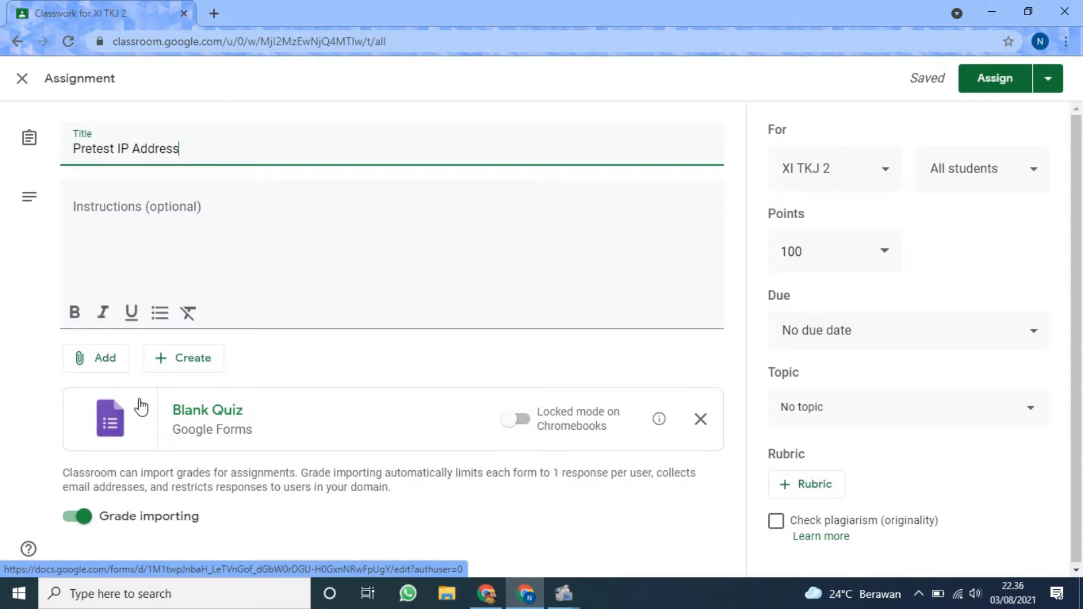
Open the attached Blank Quiz form for editing in Google Forms.
left_click(141, 407)
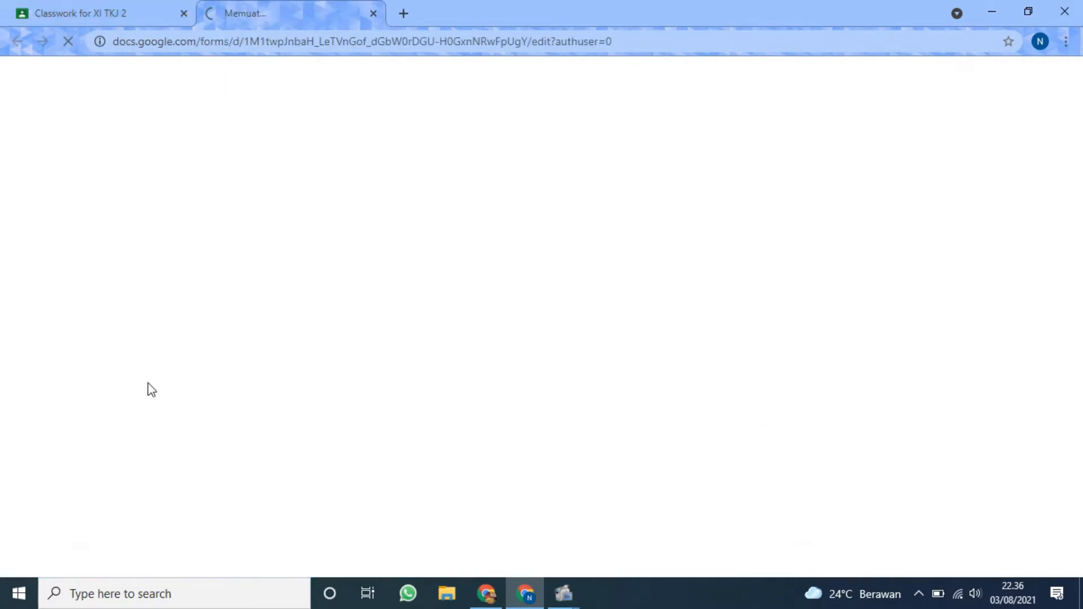
left_click(126, 2)
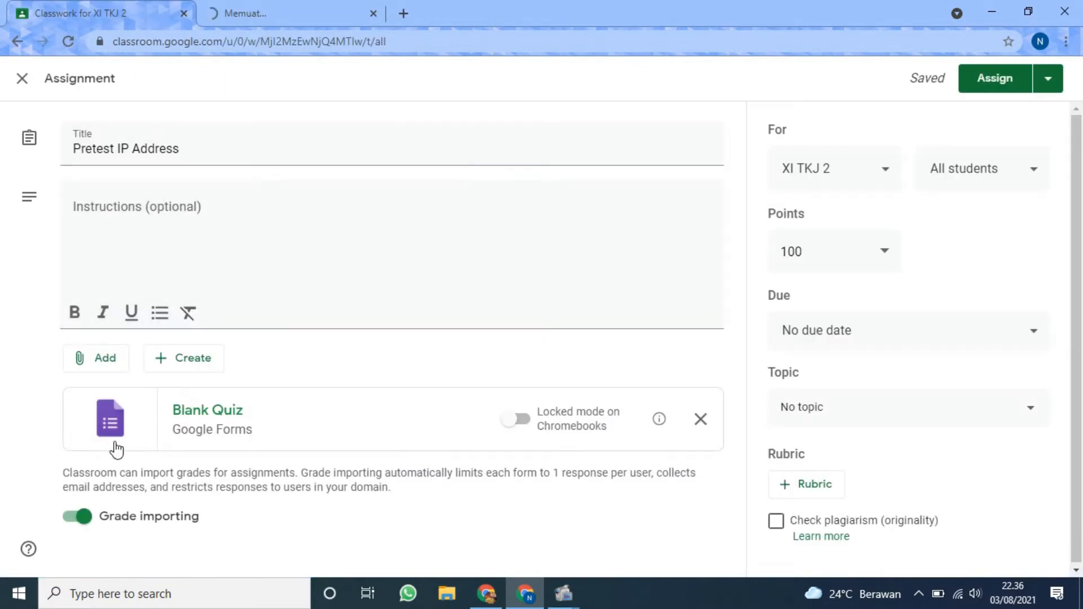
left_click(275, 6)
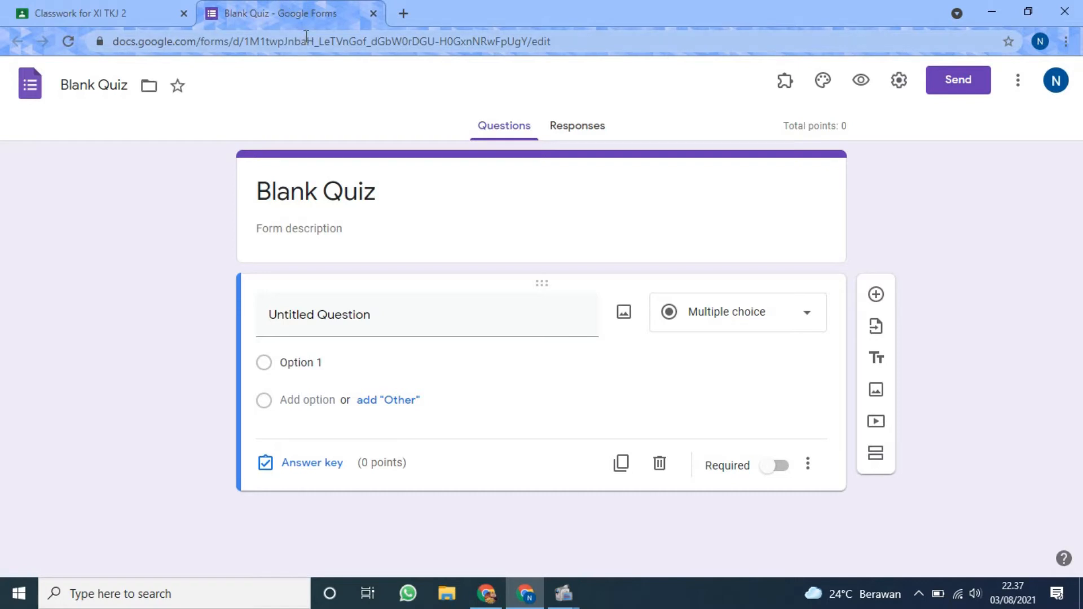
Change the quiz form's title to "Pretest IP Address".
left_click(333, 188)
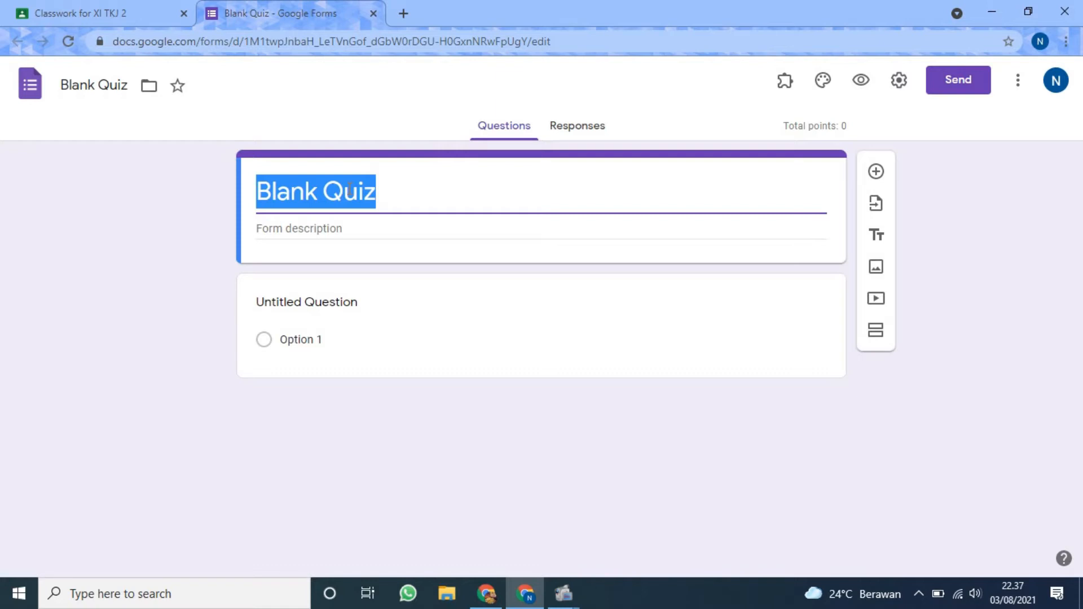
type("Pret")
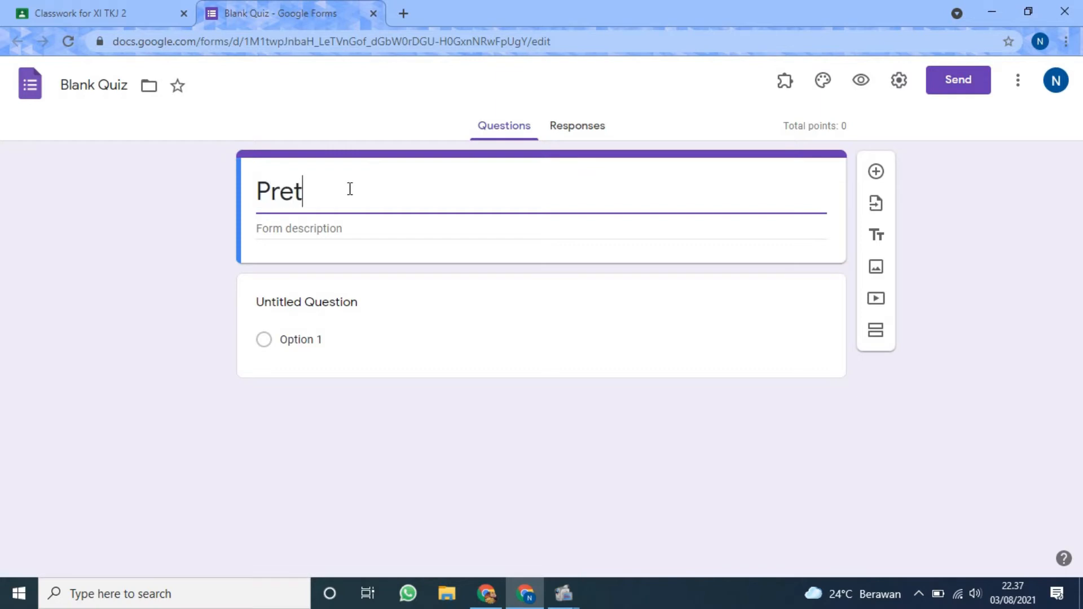
type("est Ip")
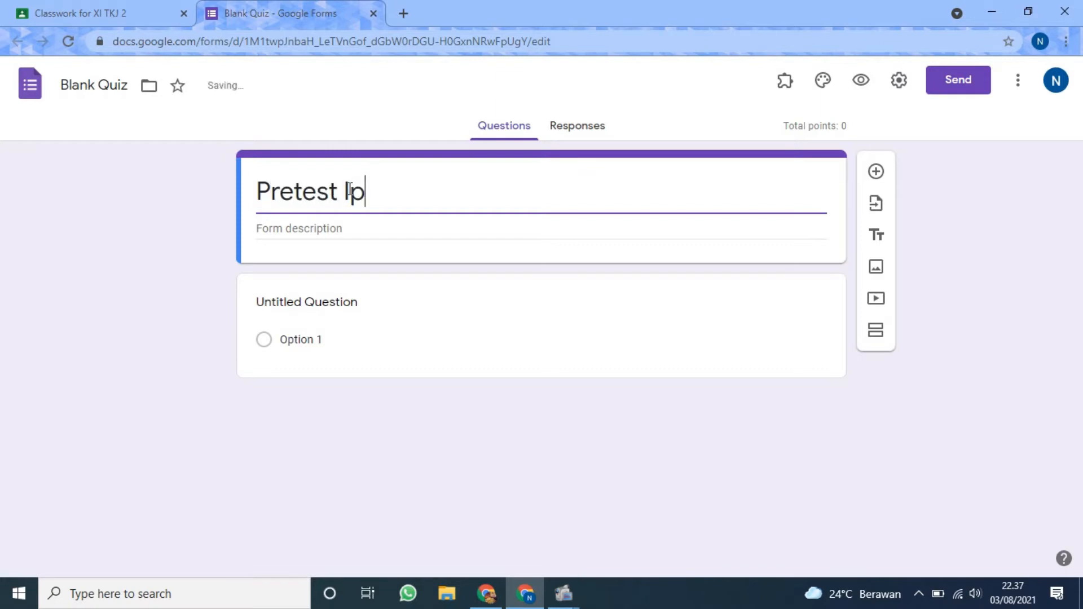
key("BackSpace")
type("P Add")
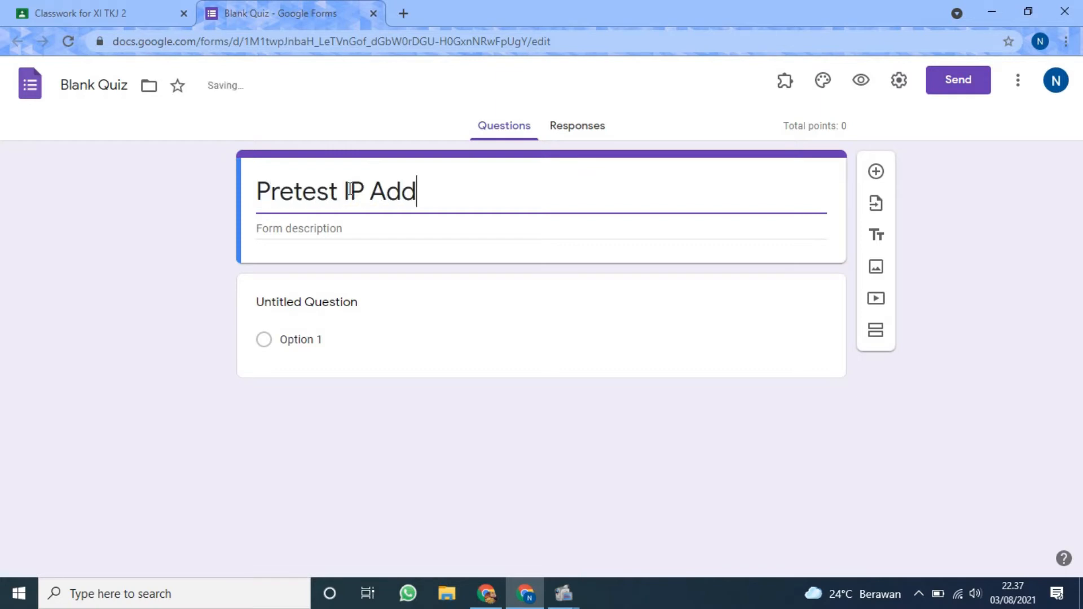
type("ress")
Enter "Silakan kerjakan dengan jujur !!!" as the form description.
left_click(355, 234)
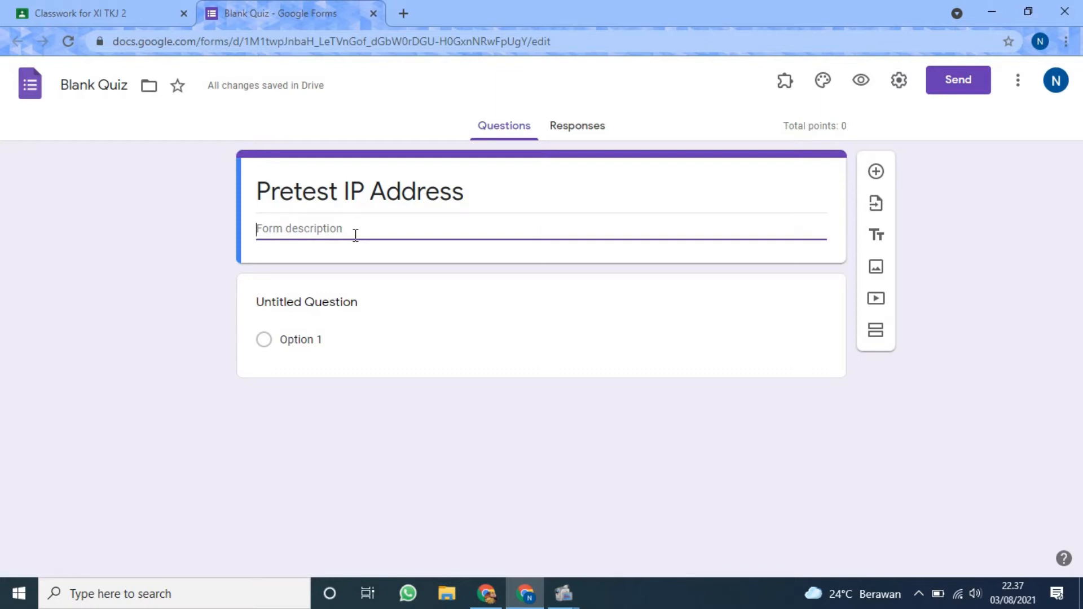
type("Silak")
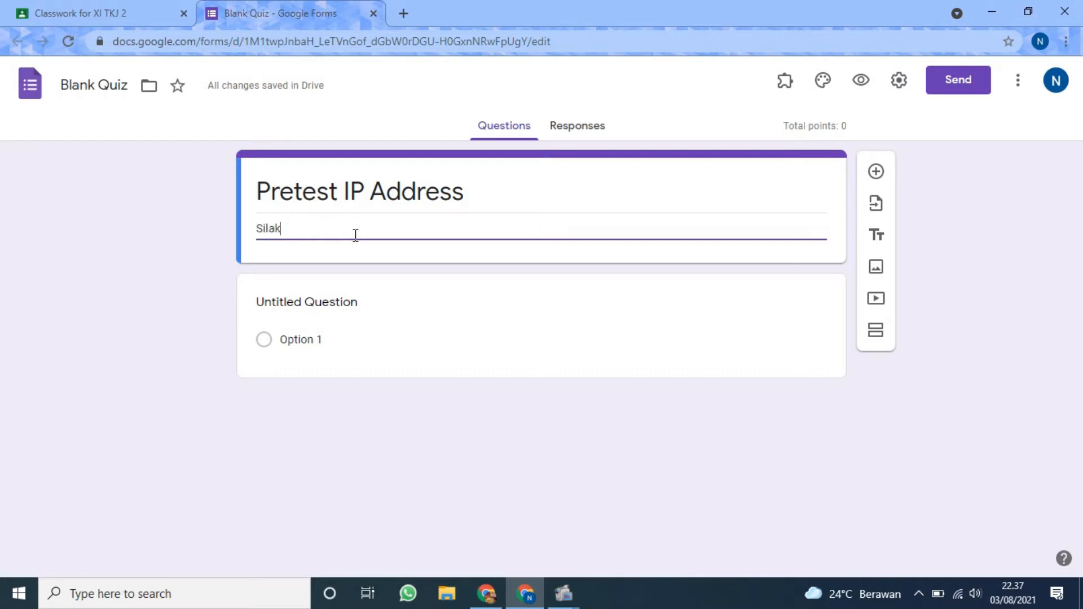
type("an kerjaka")
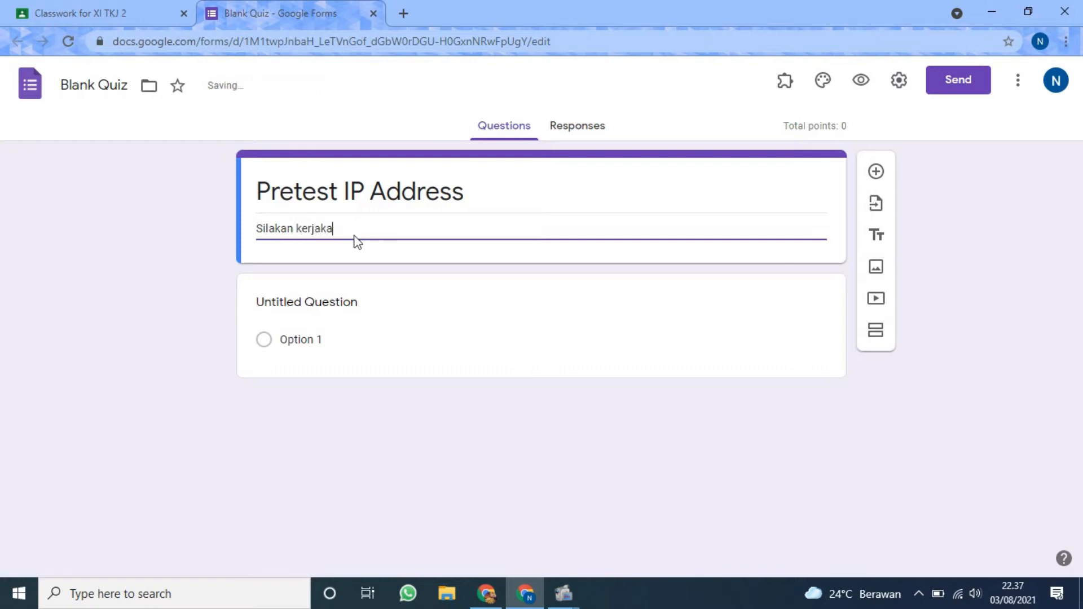
type("n dengan jujur !!!")
Set the first question's text to "Proses pengelolaan network/jaringan dengan membagi network-network besar menjadi sub network yang lebih kecil disebut...".
left_click(389, 304)
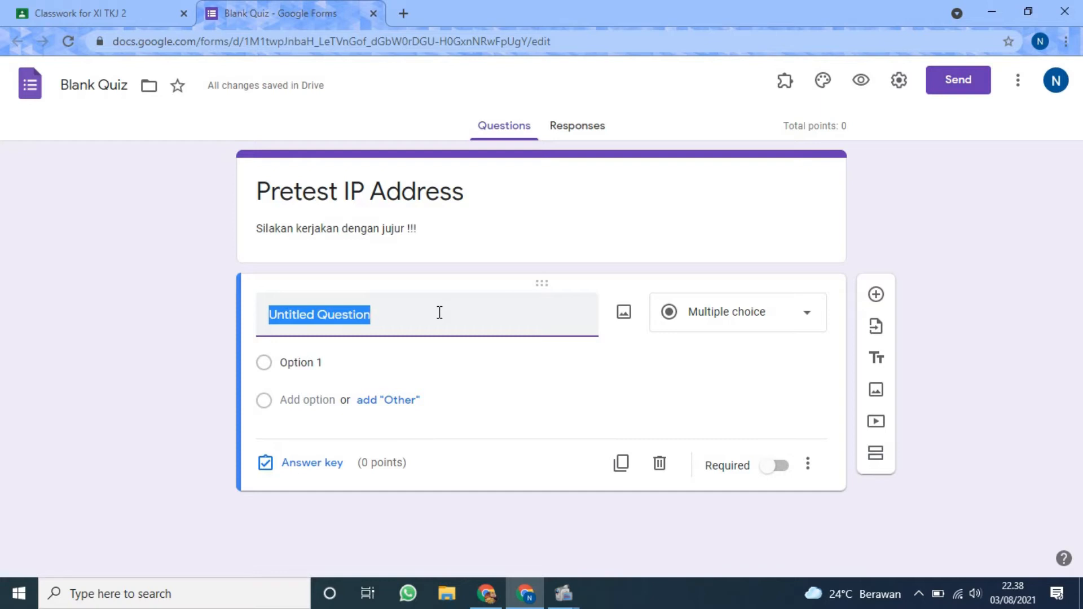
type("Pros")
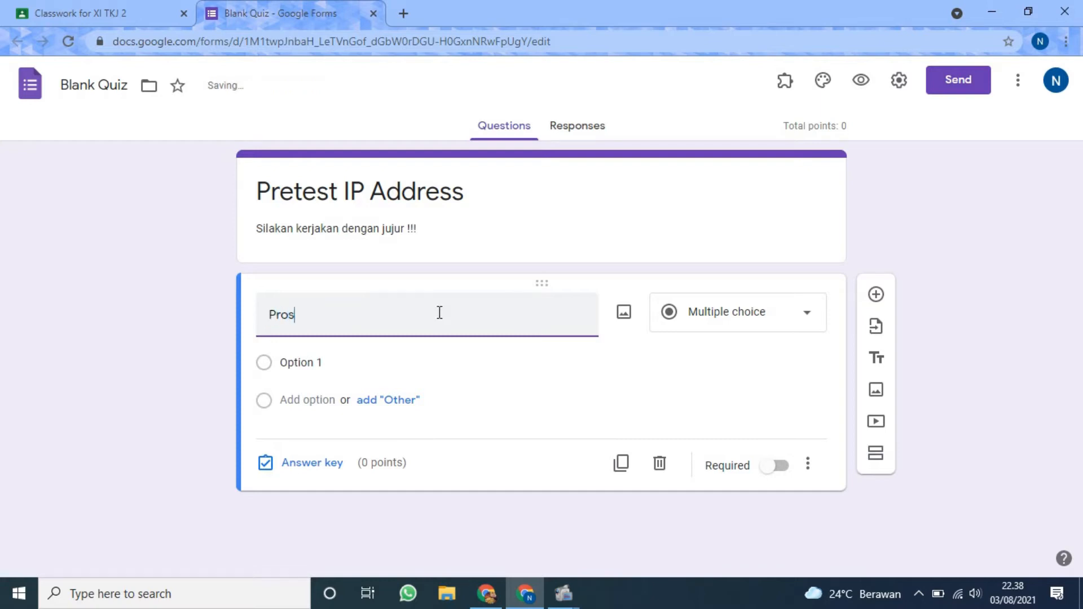
type("es pengelol")
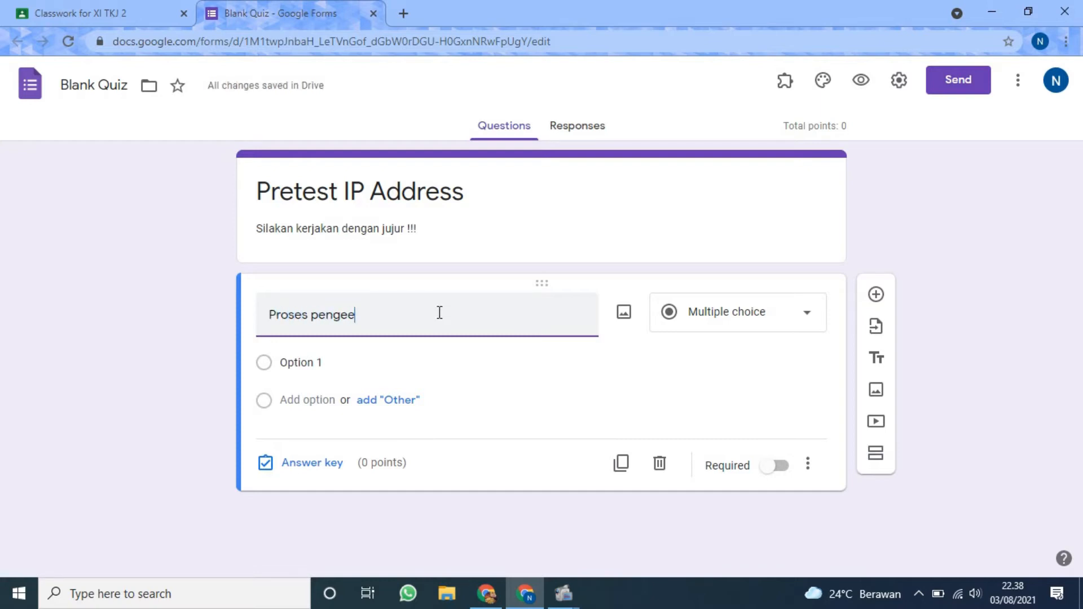
type("aan network/ja")
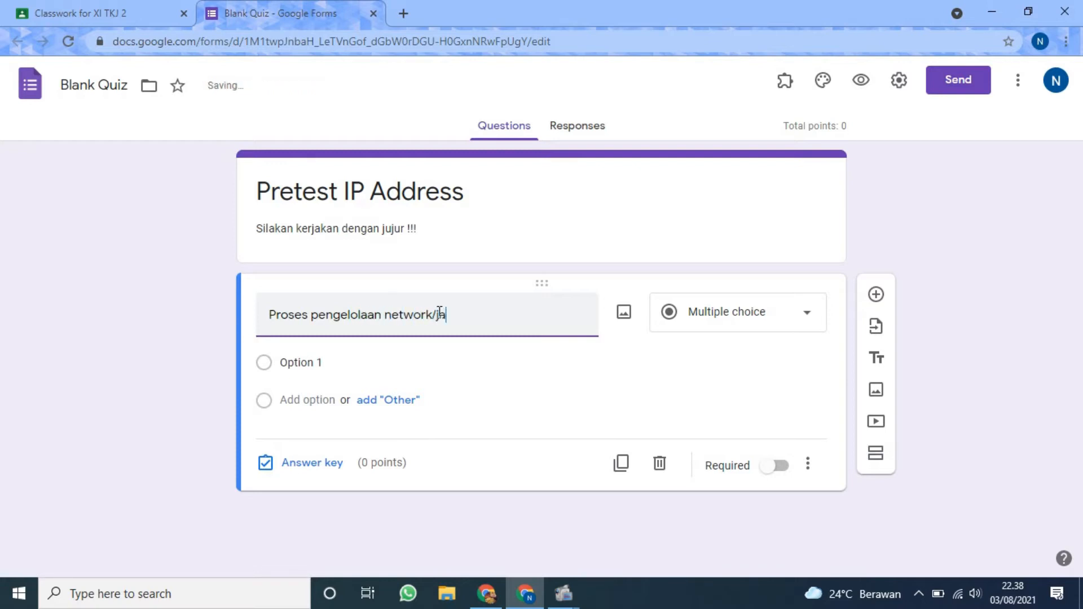
type("ringan dengan mem")
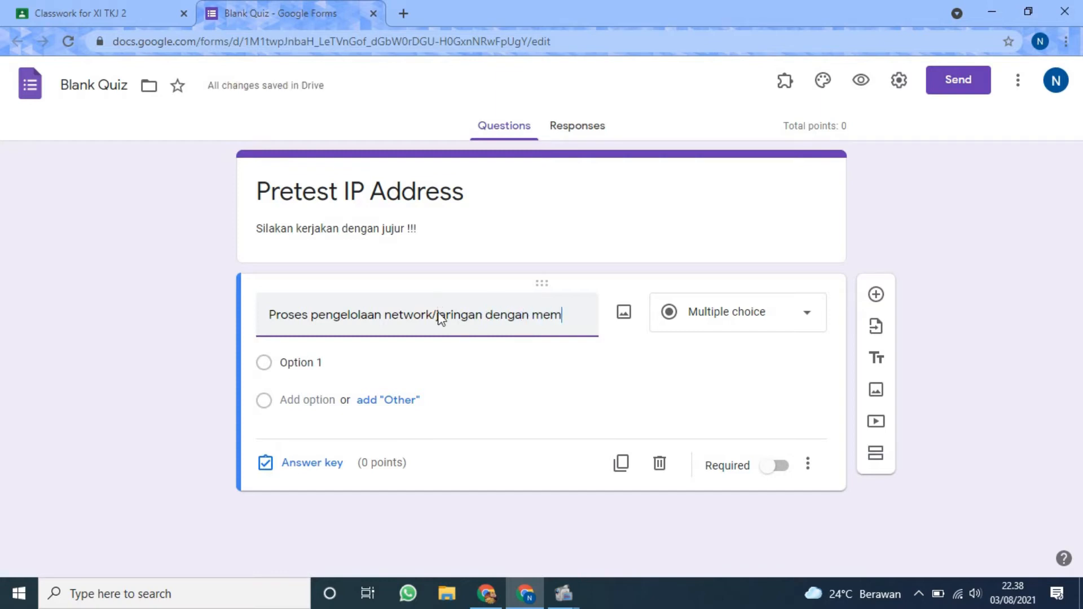
type("bagi")
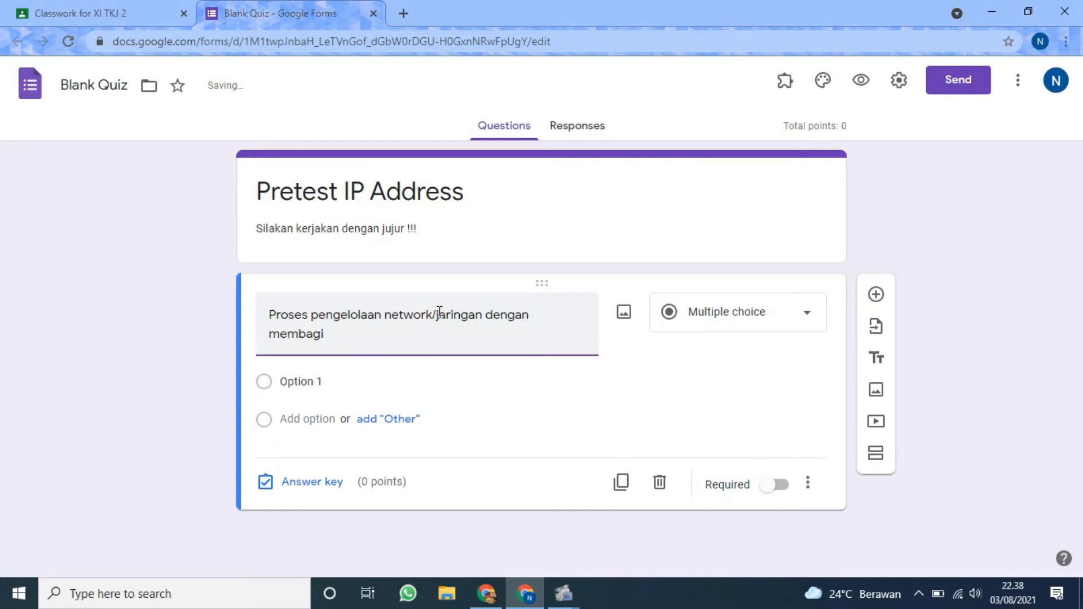
type(" network-network besar ")
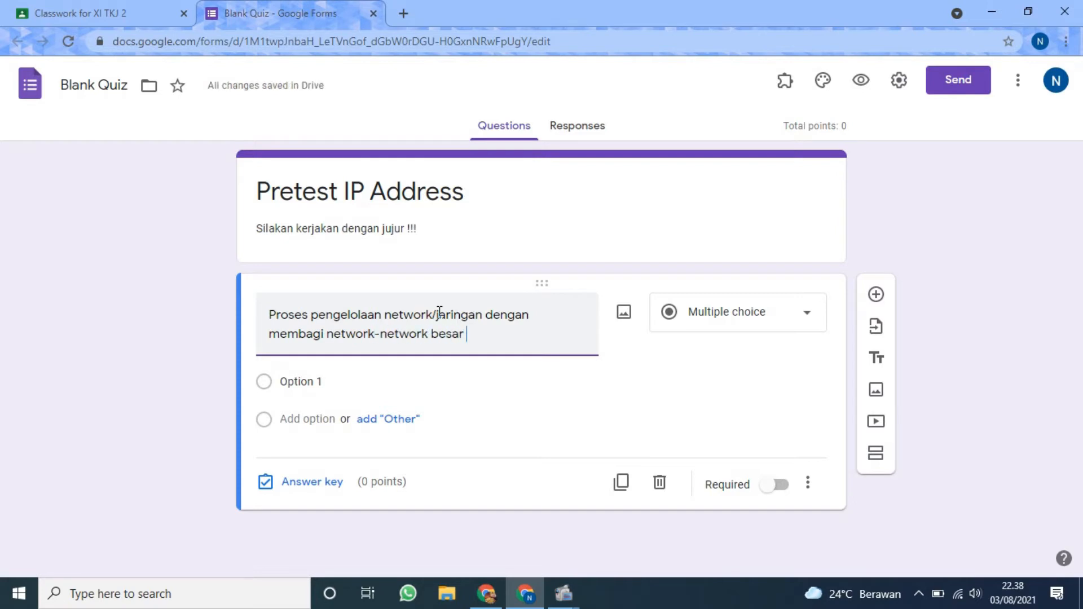
type("menjadi ")
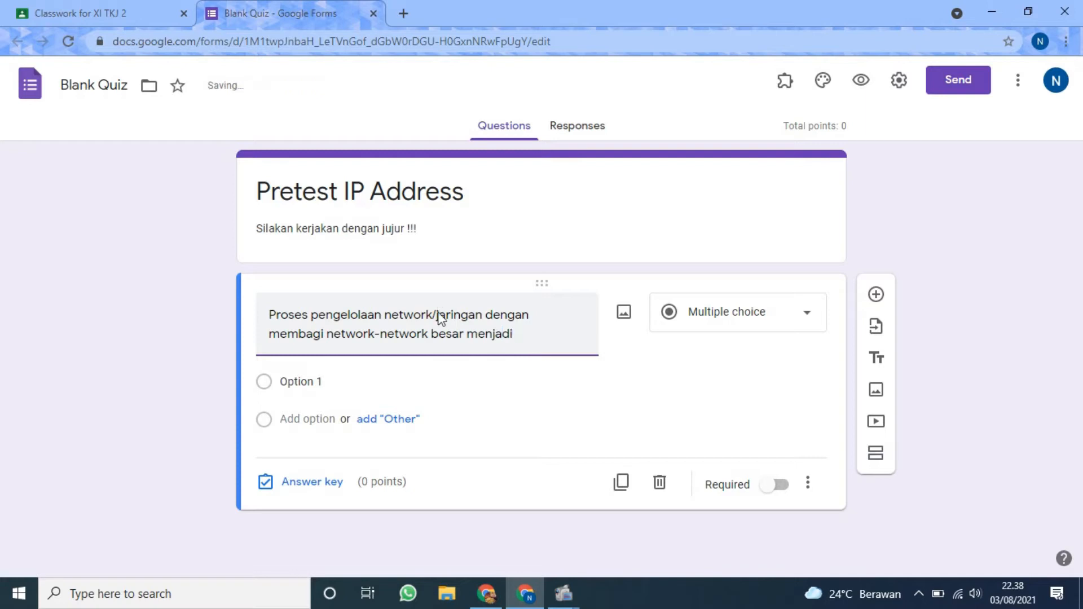
type("sub ne")
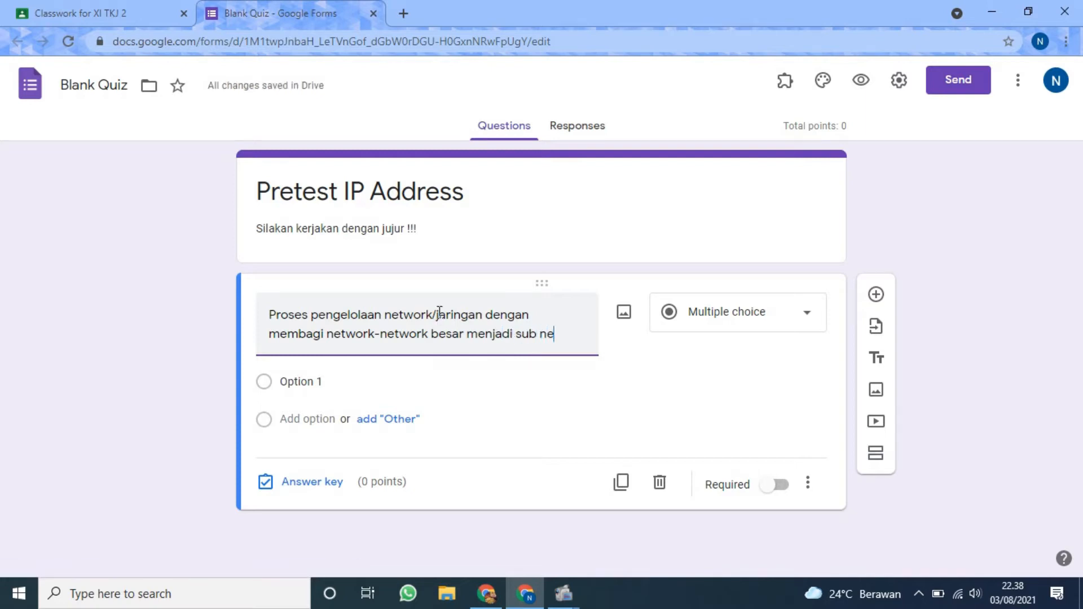
type("twork yang ")
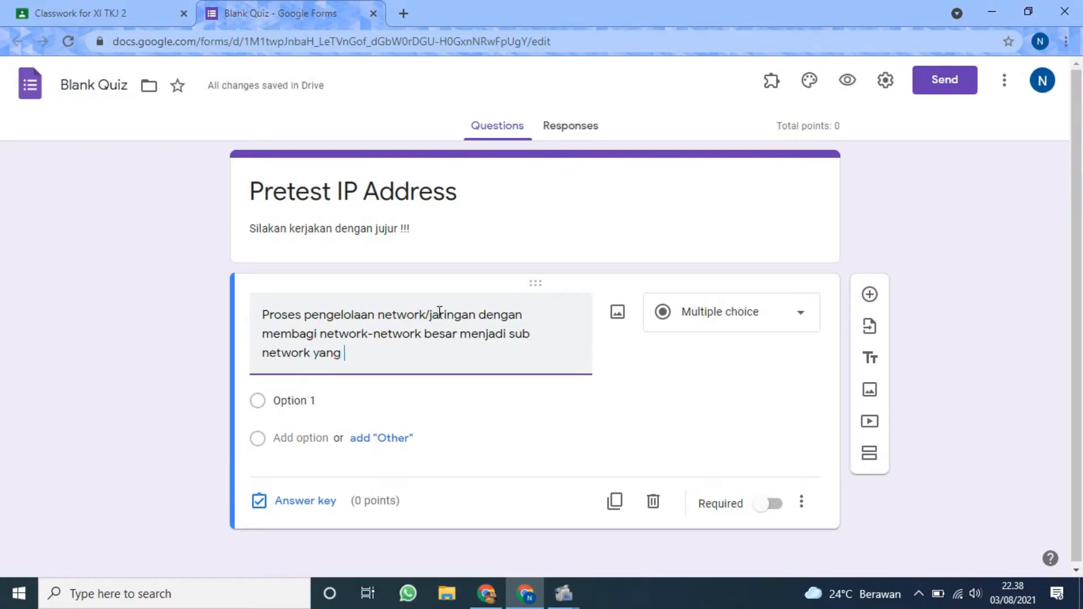
type("lebih ")
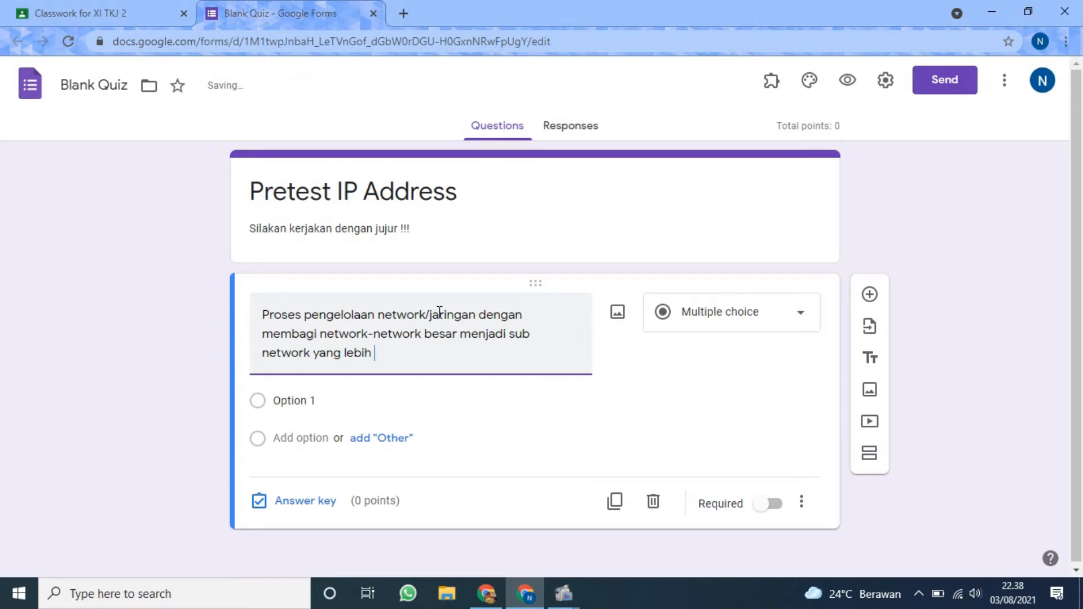
type("kecil disebut...")
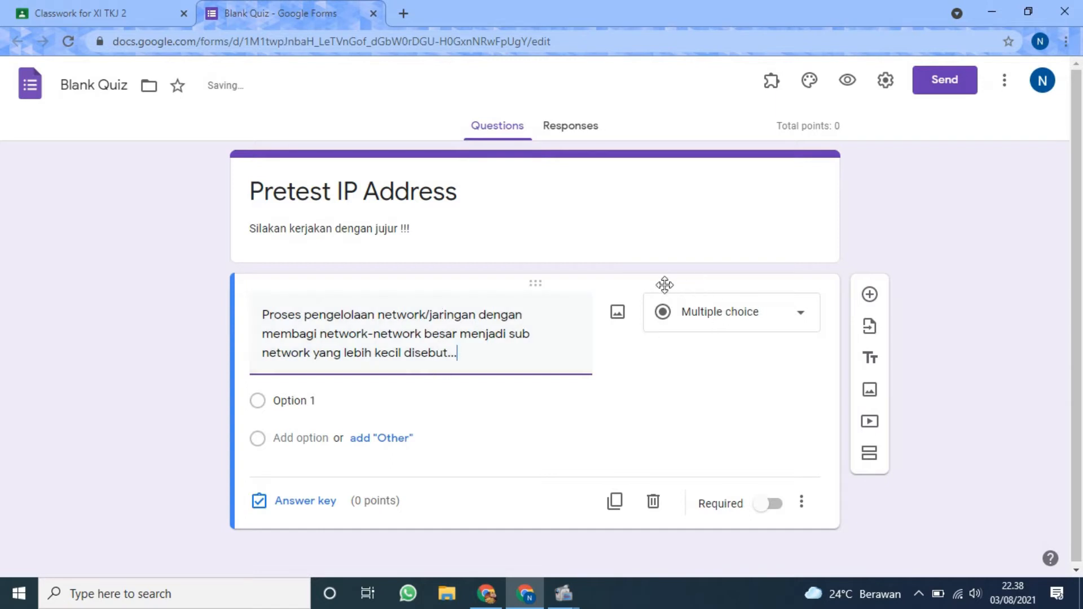
Give the first question two answer options, "Subnetting" and "Routing", without any extra option.
left_click(450, 394)
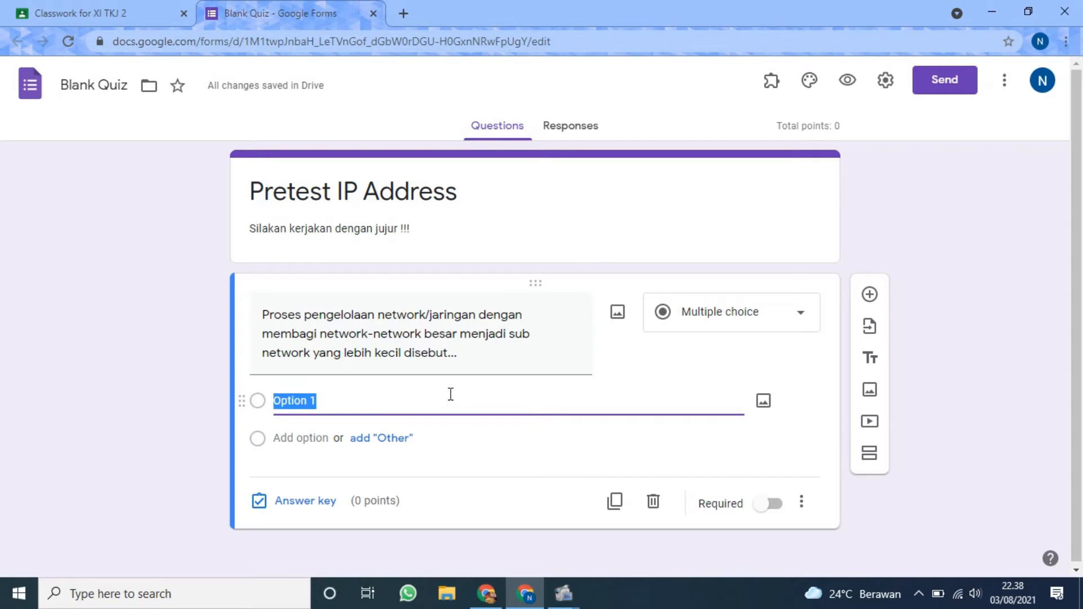
type("Subn")
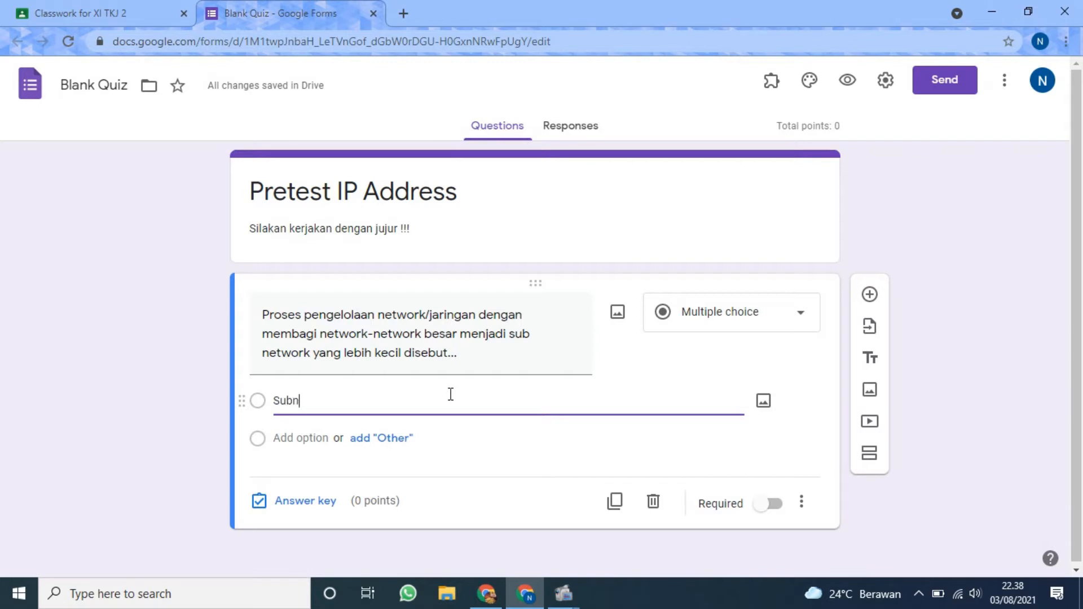
type("etting")
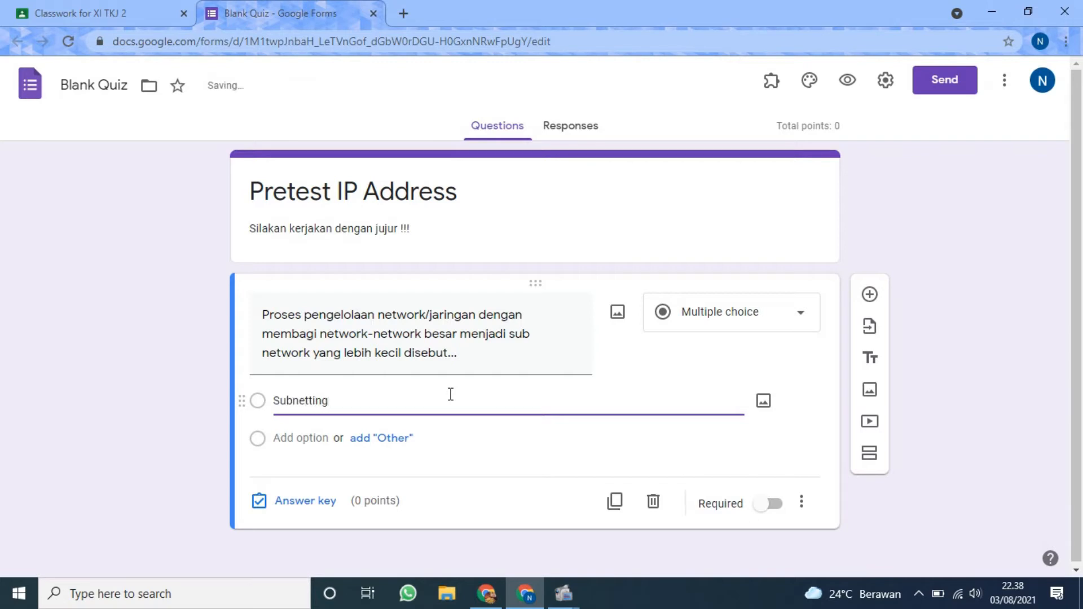
left_click(304, 438)
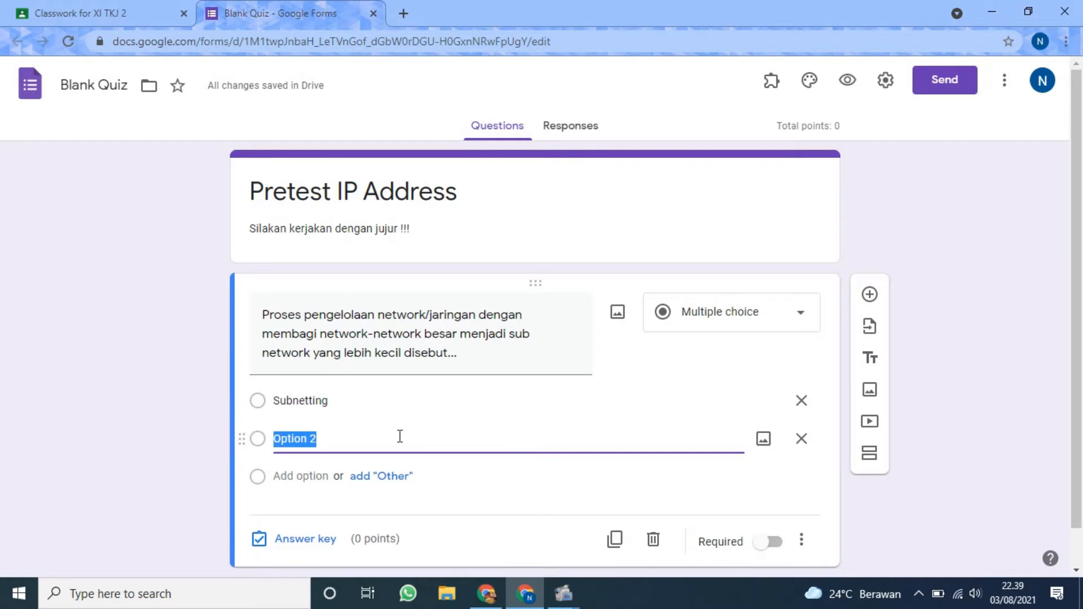
type("Routing")
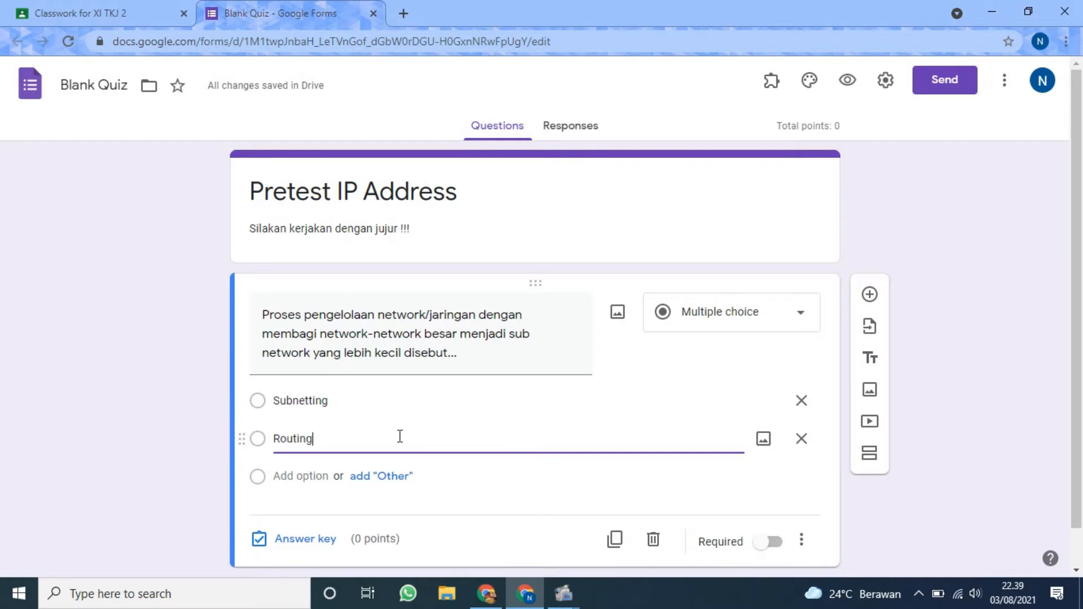
left_click(329, 476)
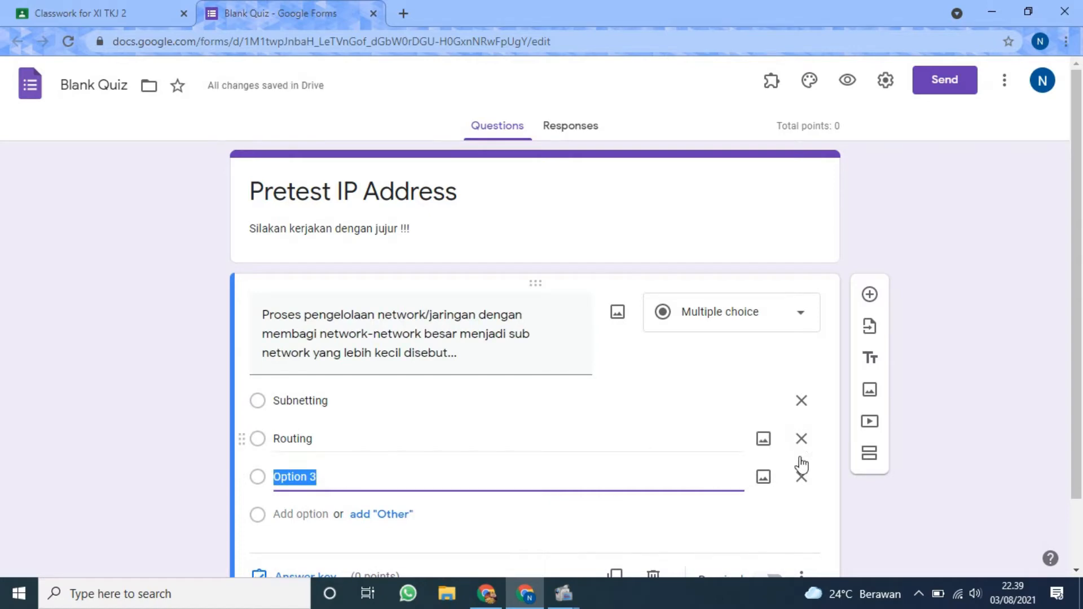
left_click(801, 477)
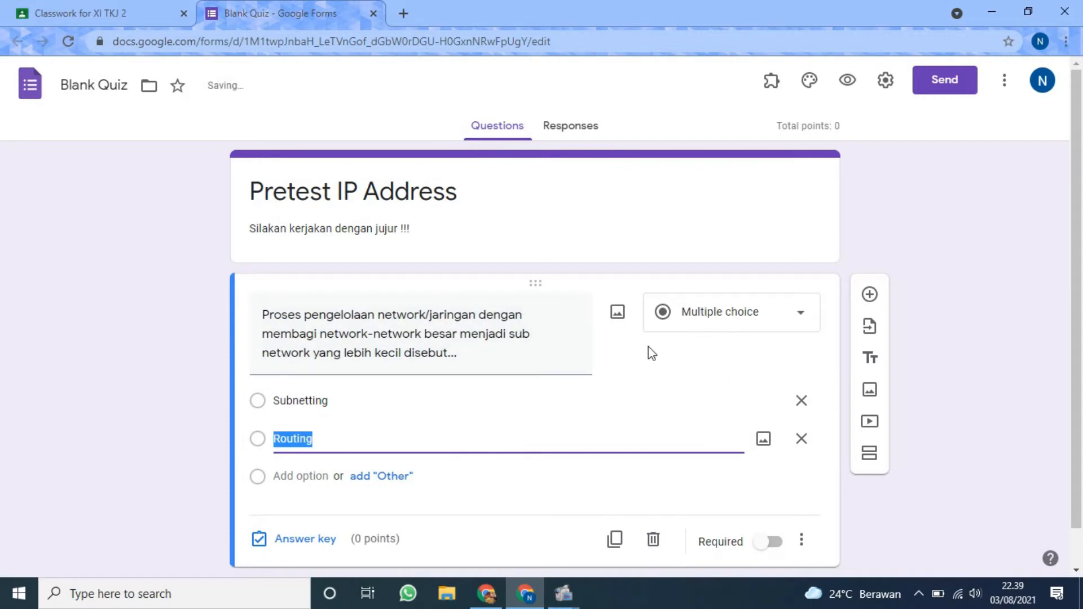
Set the first question's answer key to "Subnetting" worth 50 points, and make the question required.
scroll(620, 384, "down", 1)
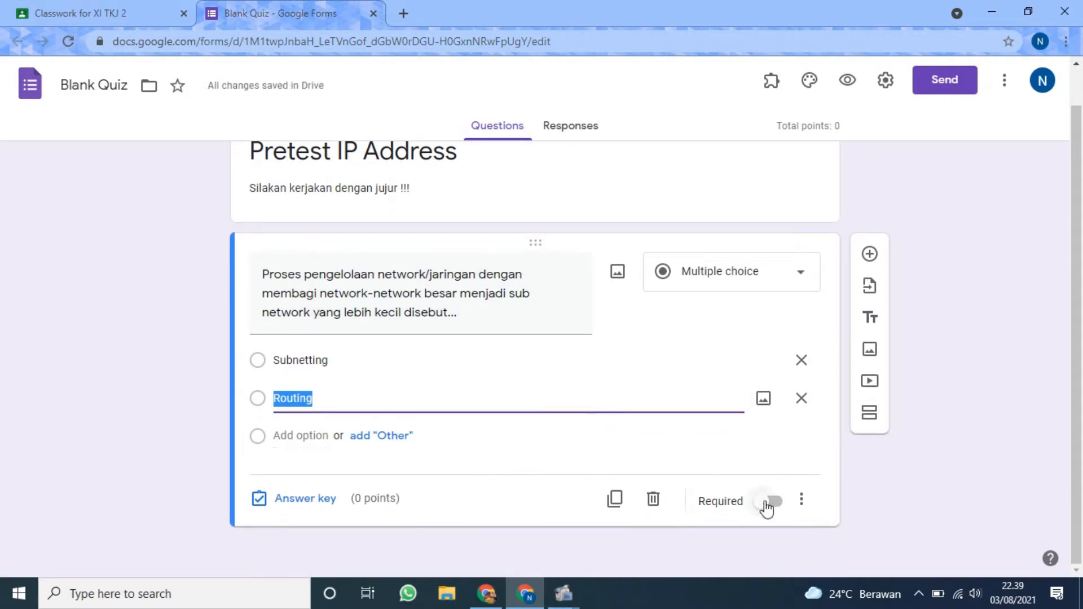
left_click(307, 500)
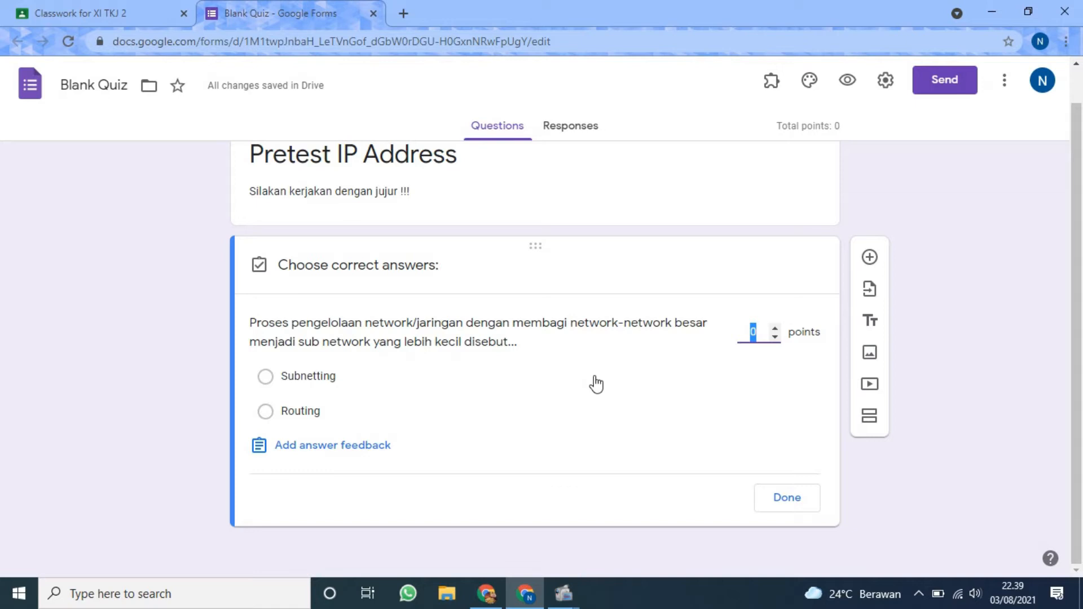
type("50")
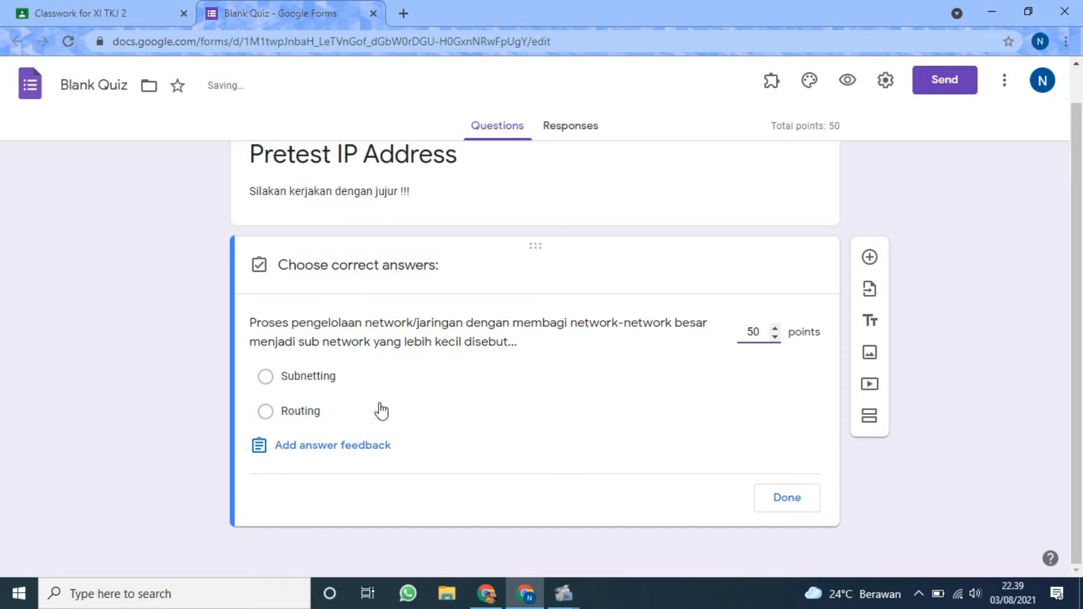
left_click(415, 382)
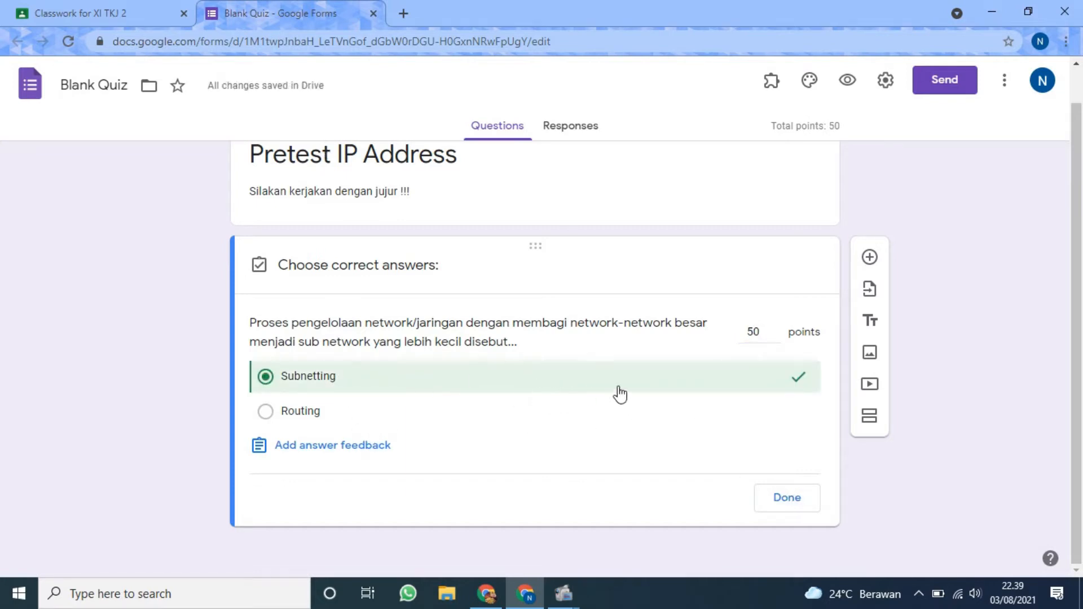
left_click(778, 498)
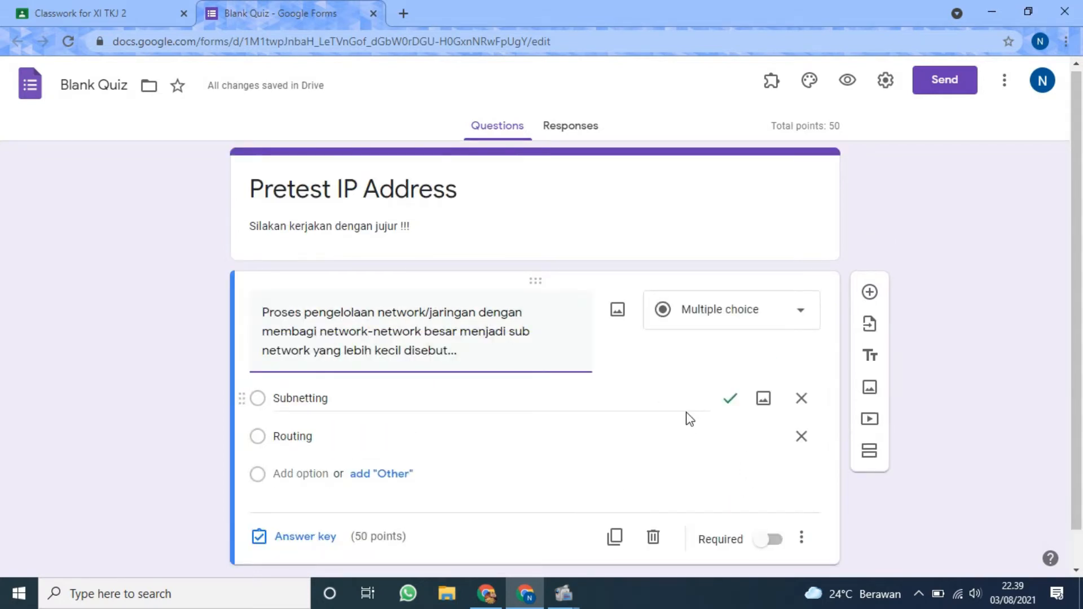
scroll(687, 420, "down", 1)
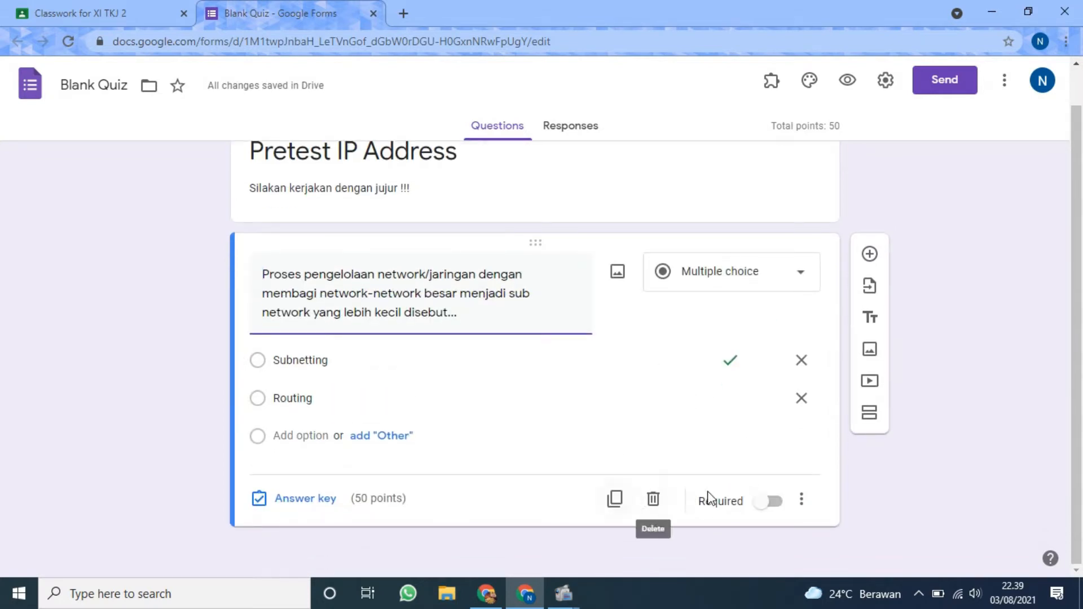
left_click(771, 502)
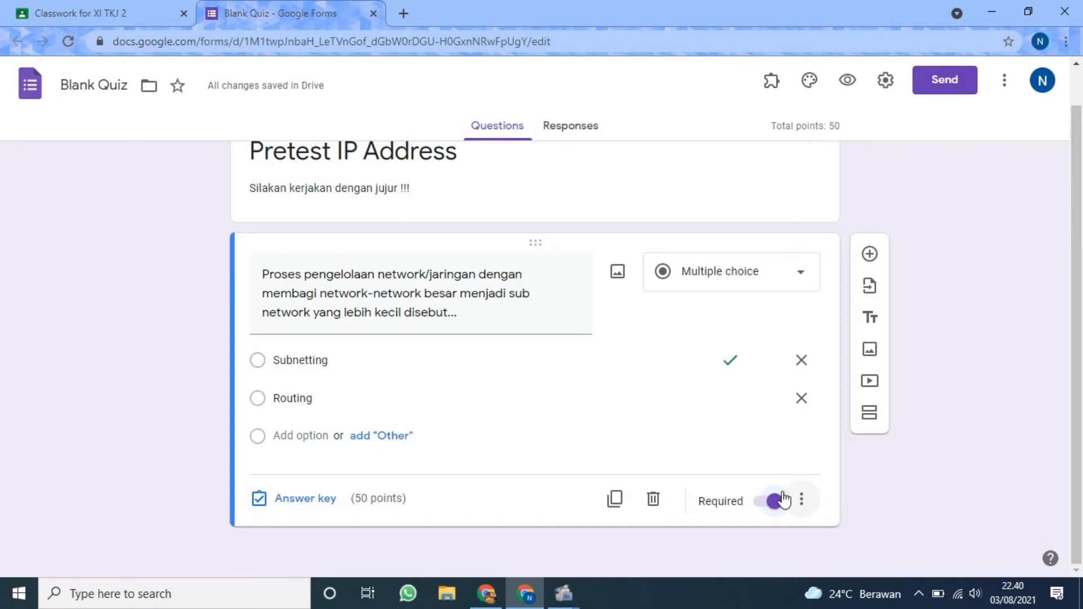
Add a new section between the form header and the first question.
scroll(617, 348, "up", 1)
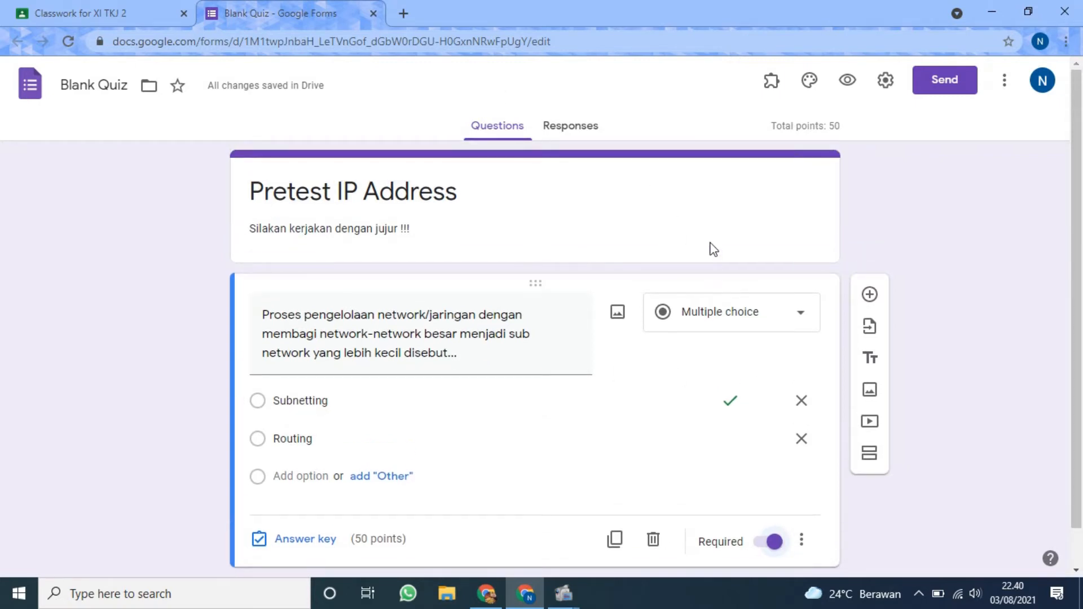
left_click(663, 176)
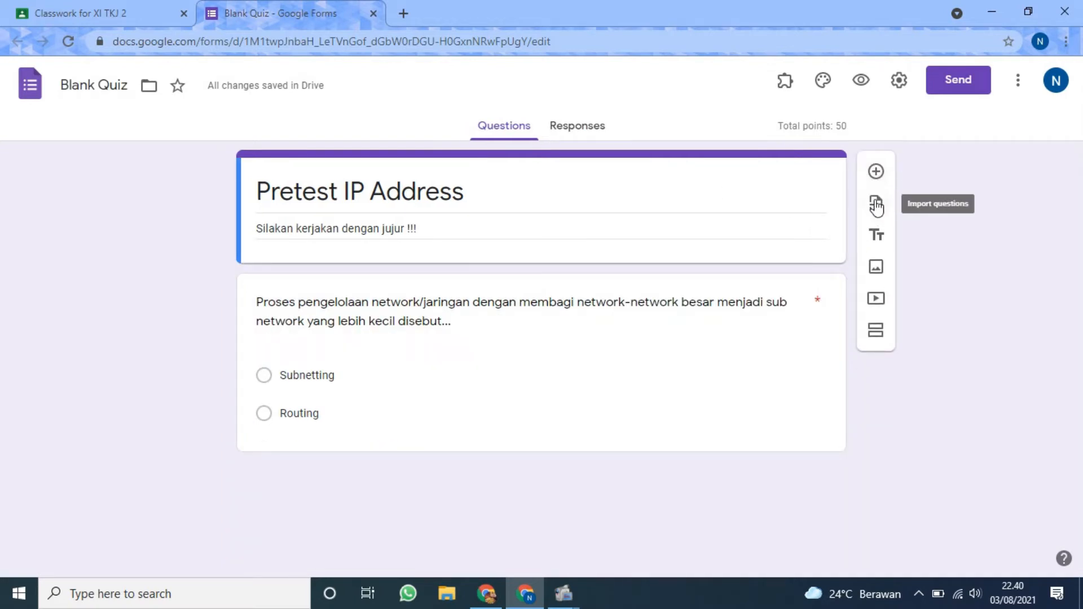
left_click(876, 335)
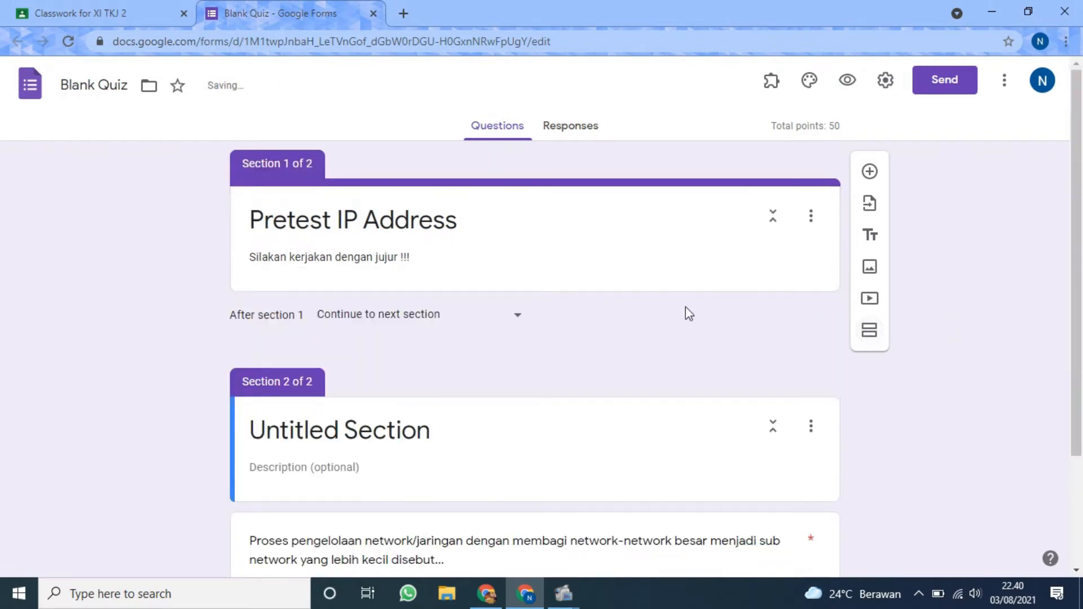
scroll(596, 315, "down", 2)
scroll(593, 314, "up", 2)
scroll(508, 290, "down", 3)
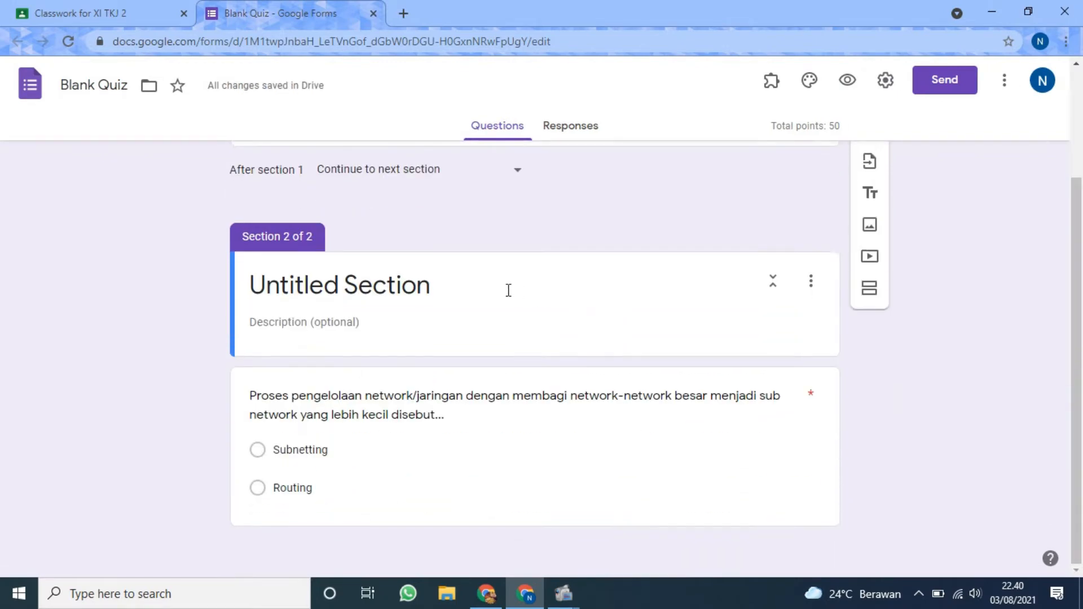
scroll(508, 306, "up", 2)
scroll(508, 306, "down", 2)
left_click(455, 273)
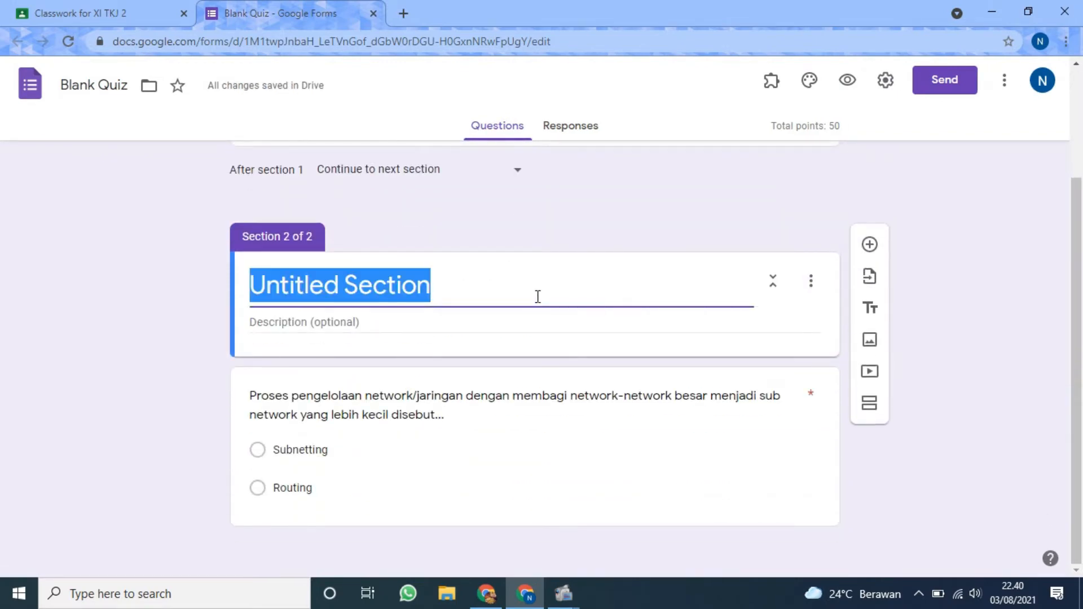
scroll(519, 304, "up", 3)
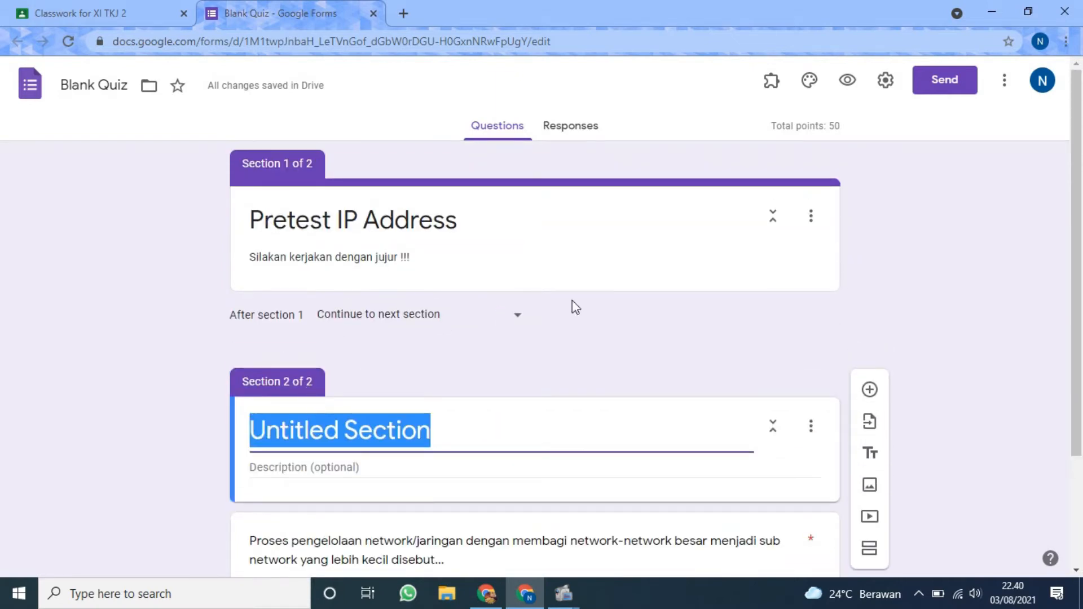
Add a blank multiple-choice question to section 1, below the form header.
left_click(485, 207)
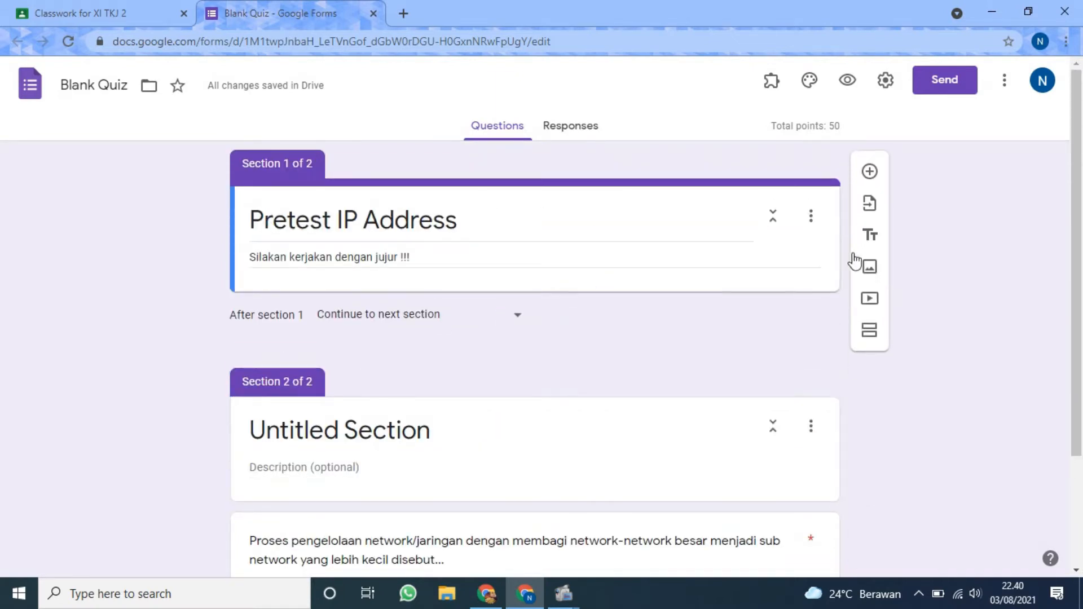
left_click(869, 170)
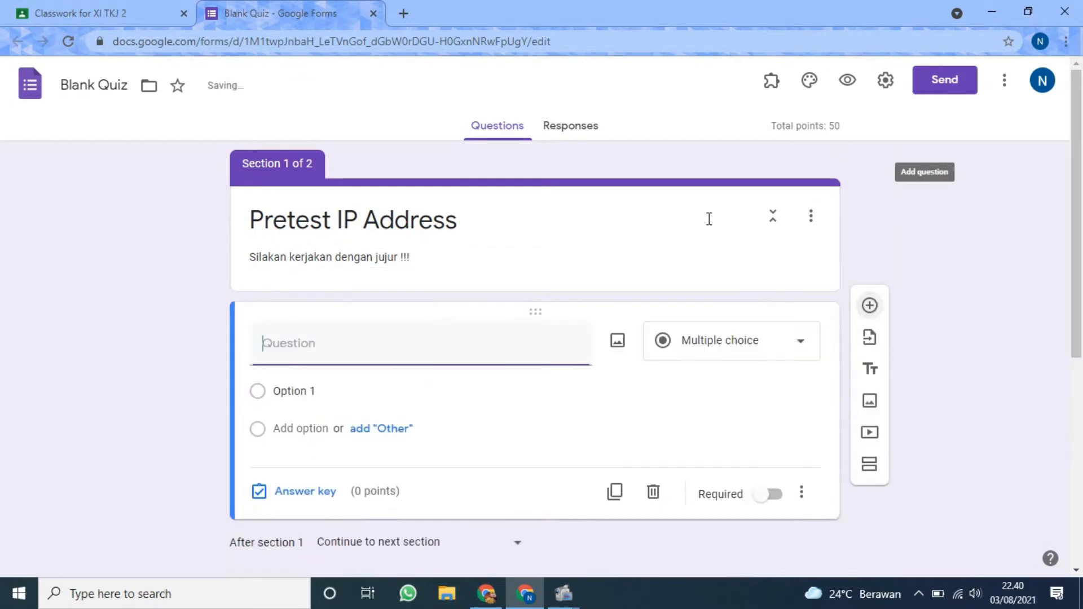
left_click(334, 218)
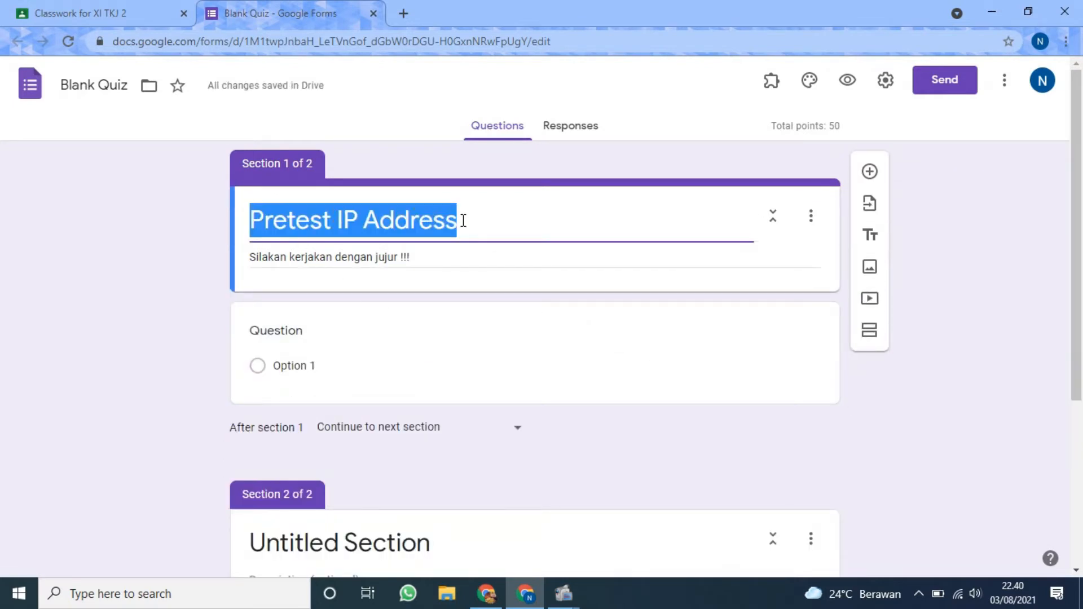
left_click(334, 222)
Title the second section "Soal Pretest IP Address".
scroll(365, 244, "down", 2)
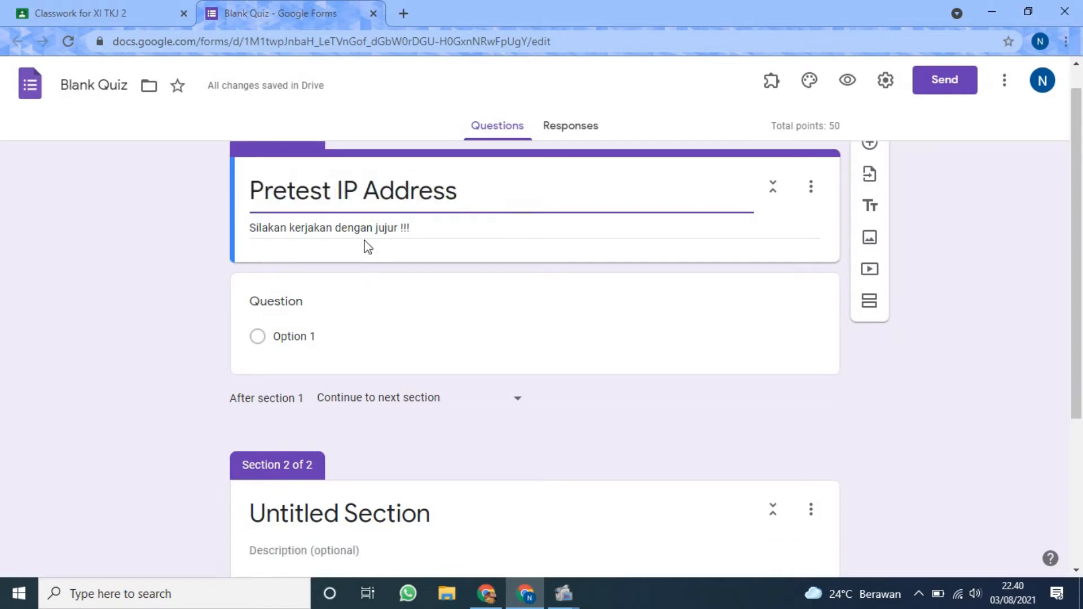
left_click(371, 459)
type("Pre")
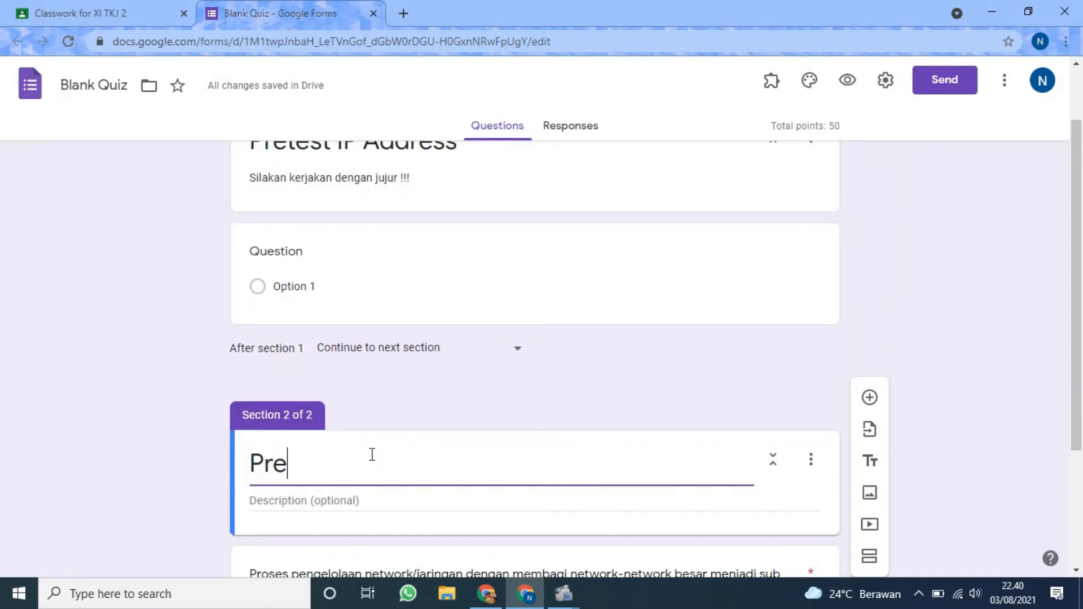
type("test IP")
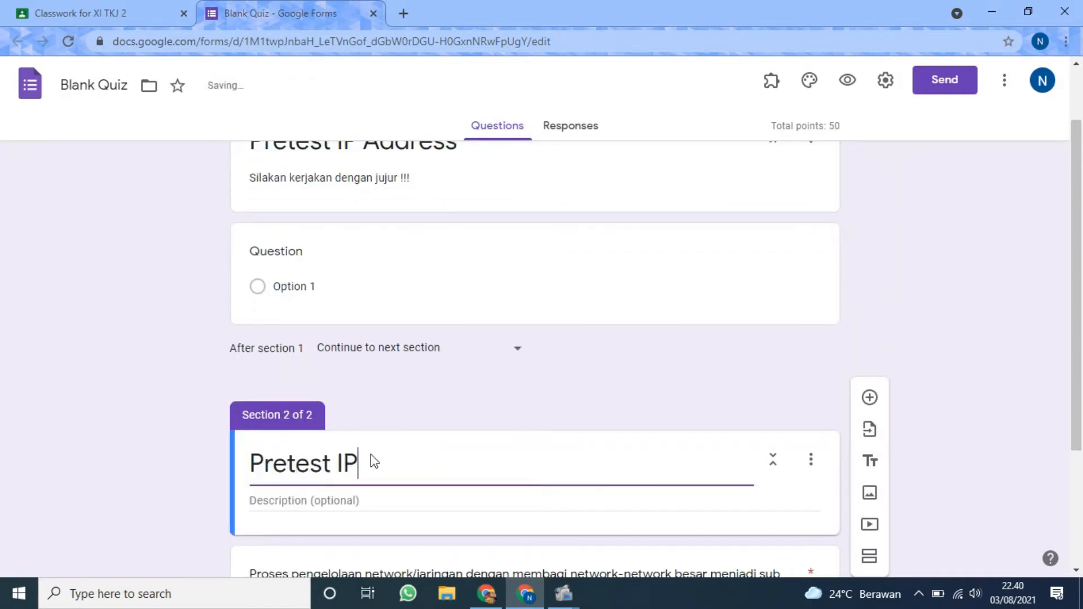
type(" Addree")
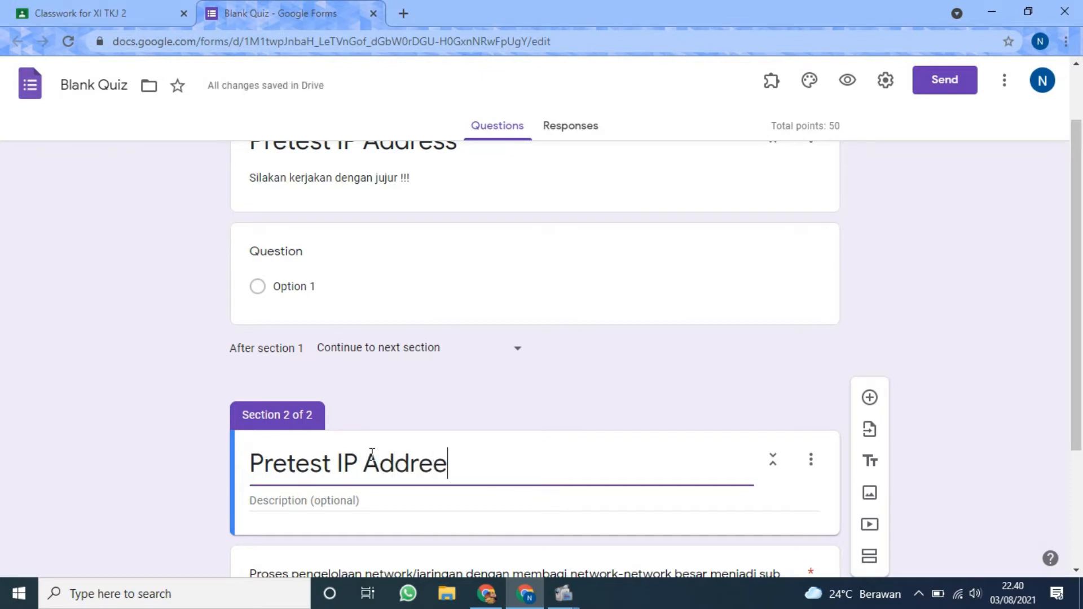
key("BackSpace")
type("ss")
key("Home")
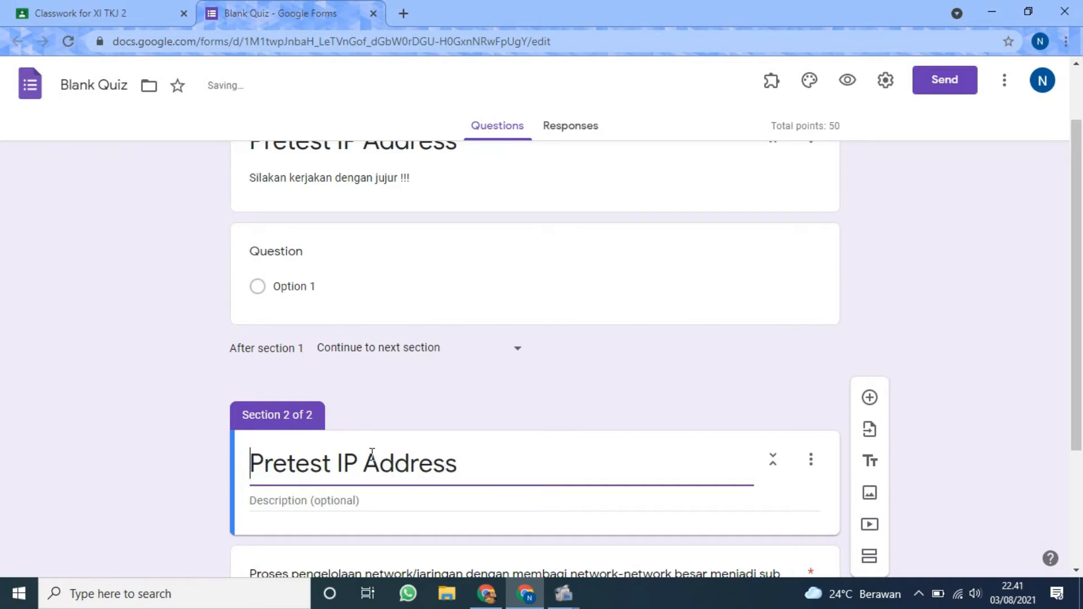
type("Soal")
Change the first section's title to "Mengisi identitas untuk Pretest IP Address".
scroll(356, 339, "up", 1)
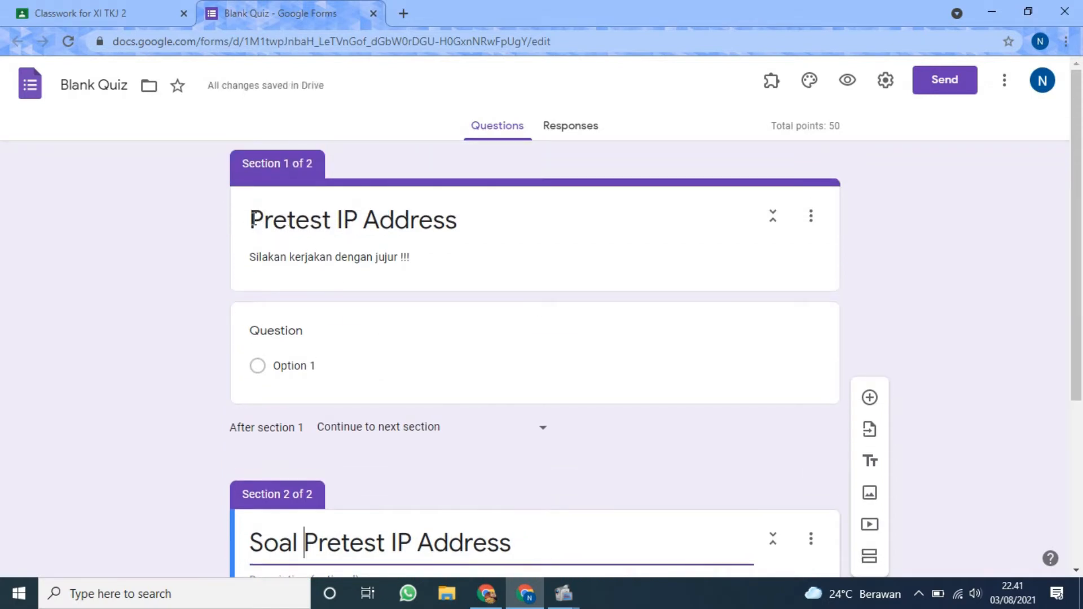
triple_click(285, 213)
left_click(258, 216)
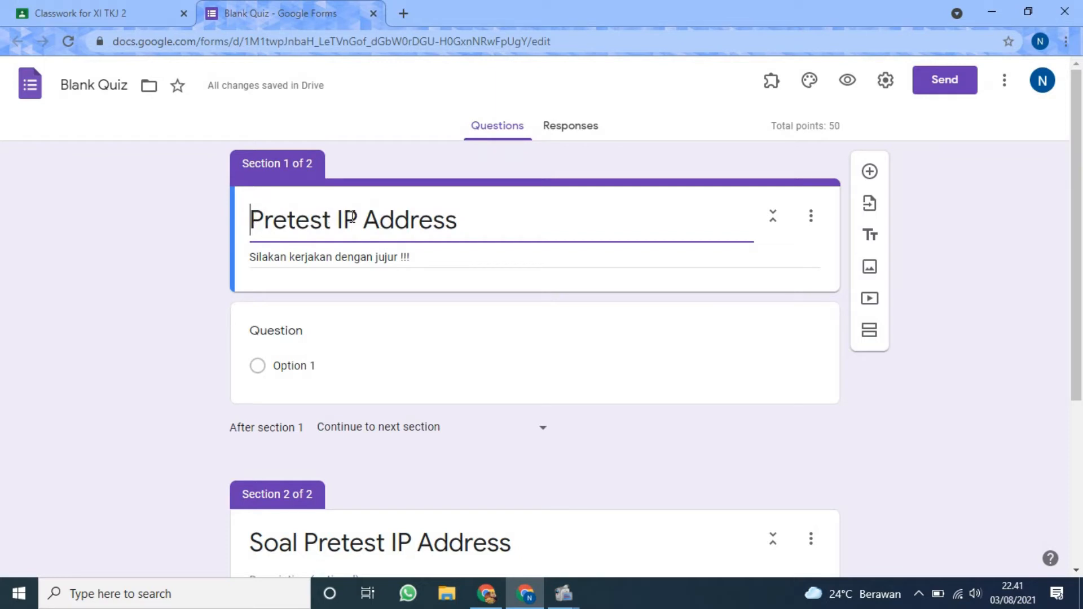
type("Mengisi ")
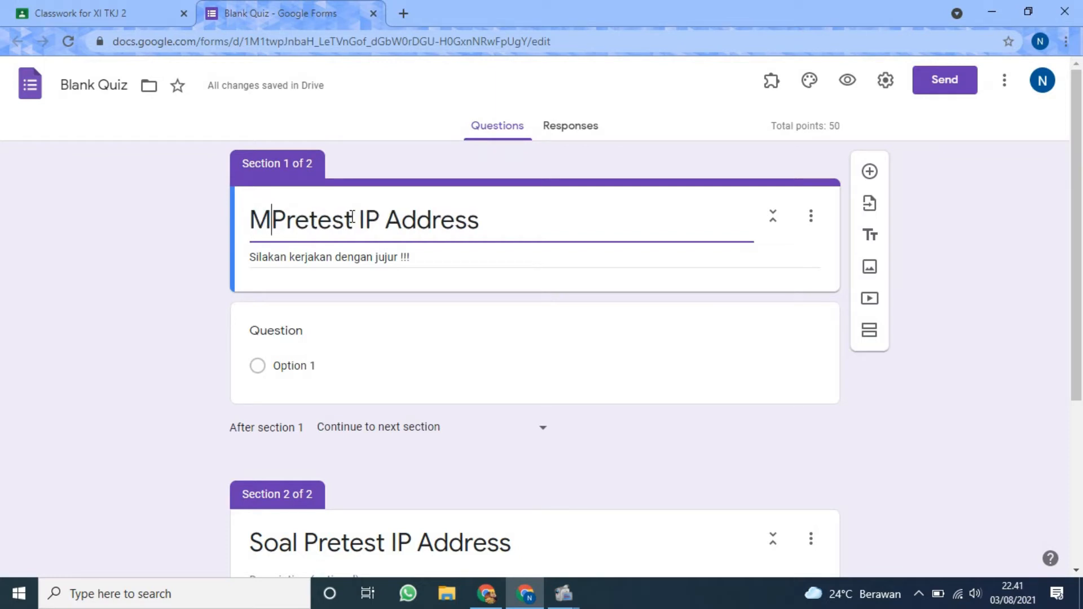
type("identita")
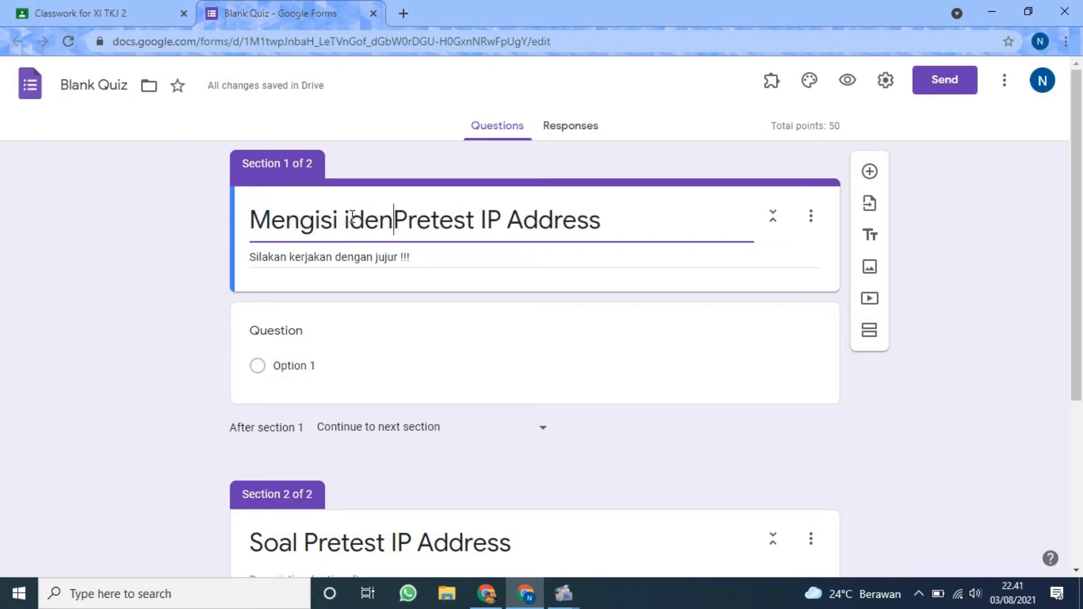
type("s ")
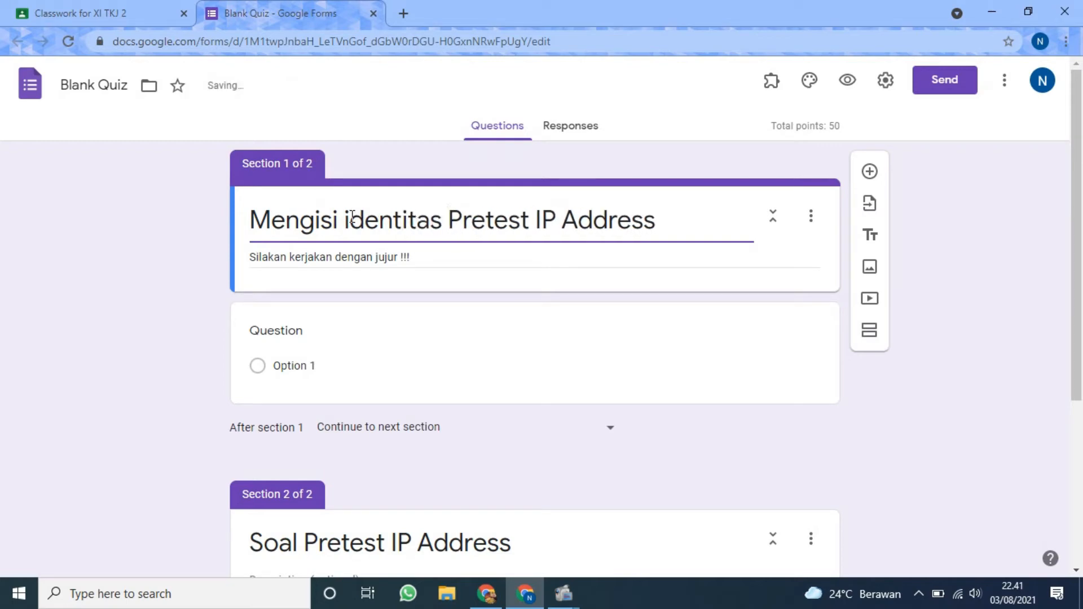
type("untuk")
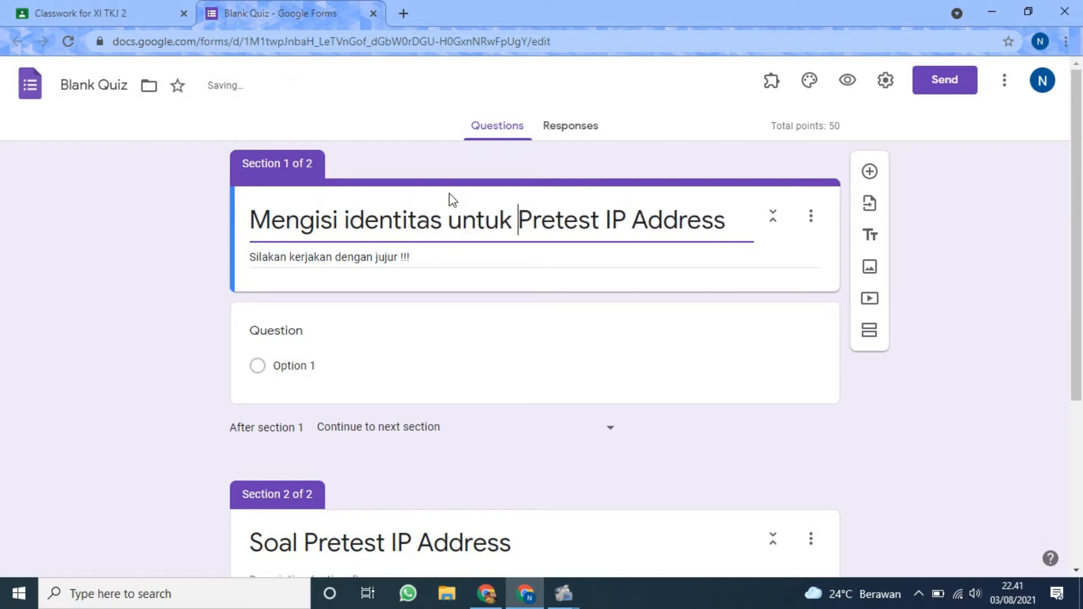
Remove the first section's description and enter "Silakan kerjakan dengan jujur !!!" as the description of the "Soal Pretest IP Address" section.
triple_click(379, 251)
key("ctrl+c")
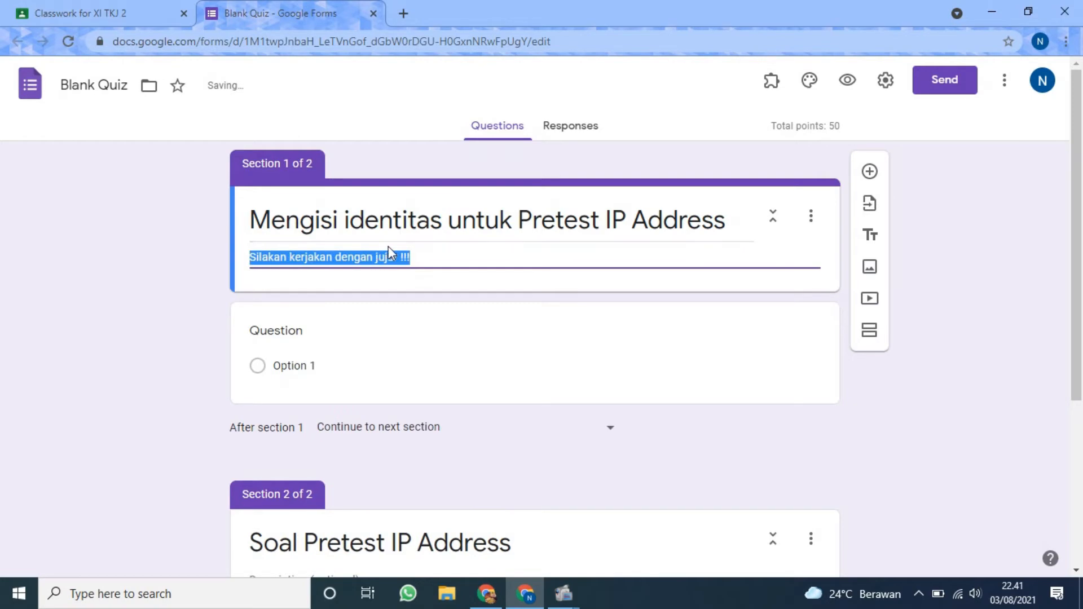
key("BackSpace")
scroll(387, 257, "down", 4)
left_click(367, 330)
key("ctrl+v")
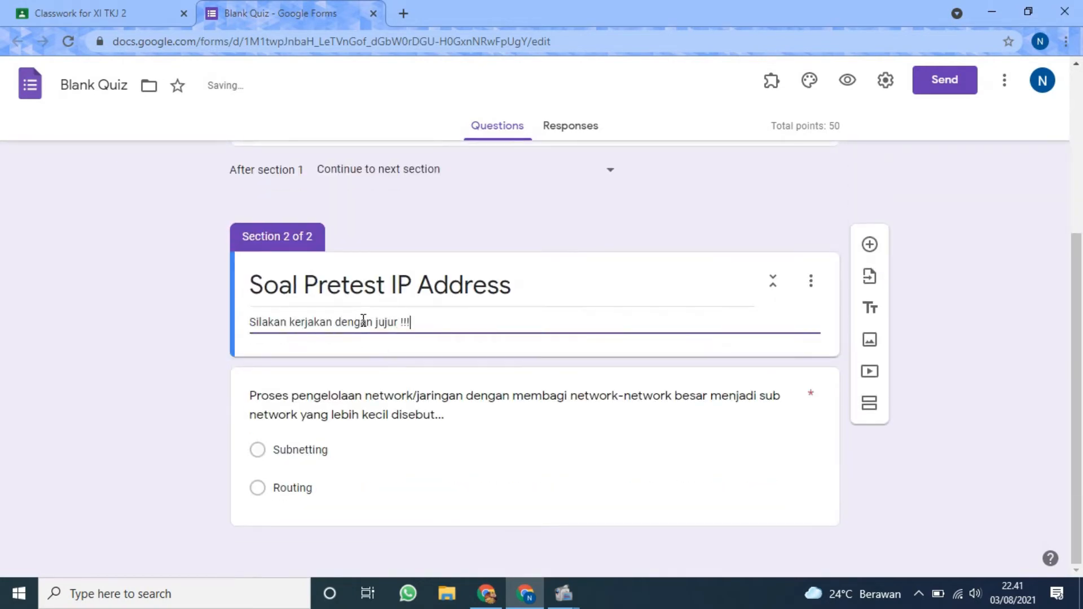
Title the blank question in section 1 "Nama", as a short-answer question, and make it required.
scroll(363, 322, "up", 5)
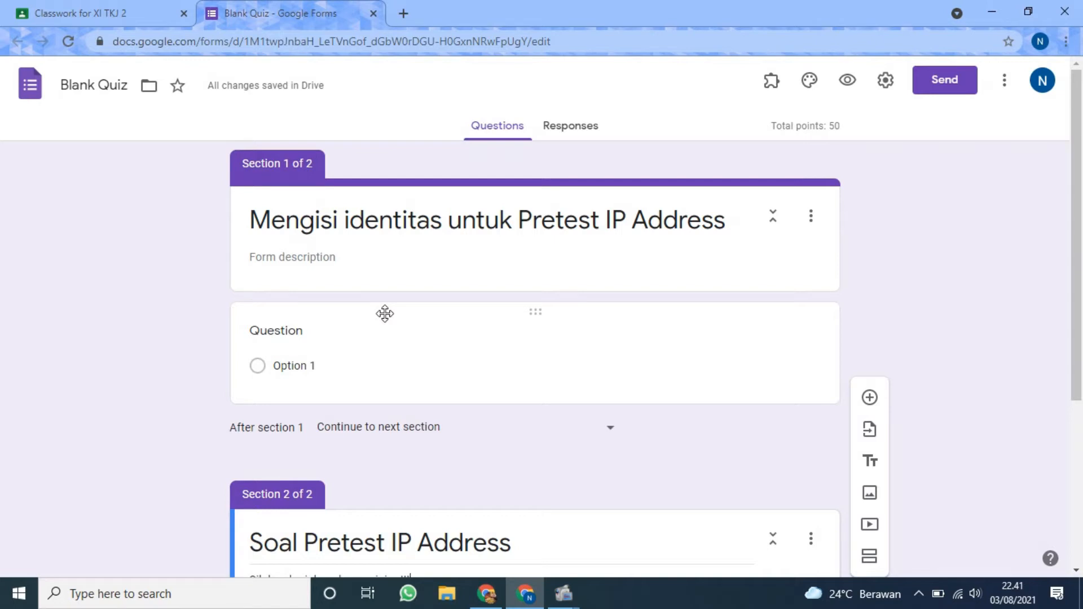
left_click(362, 330)
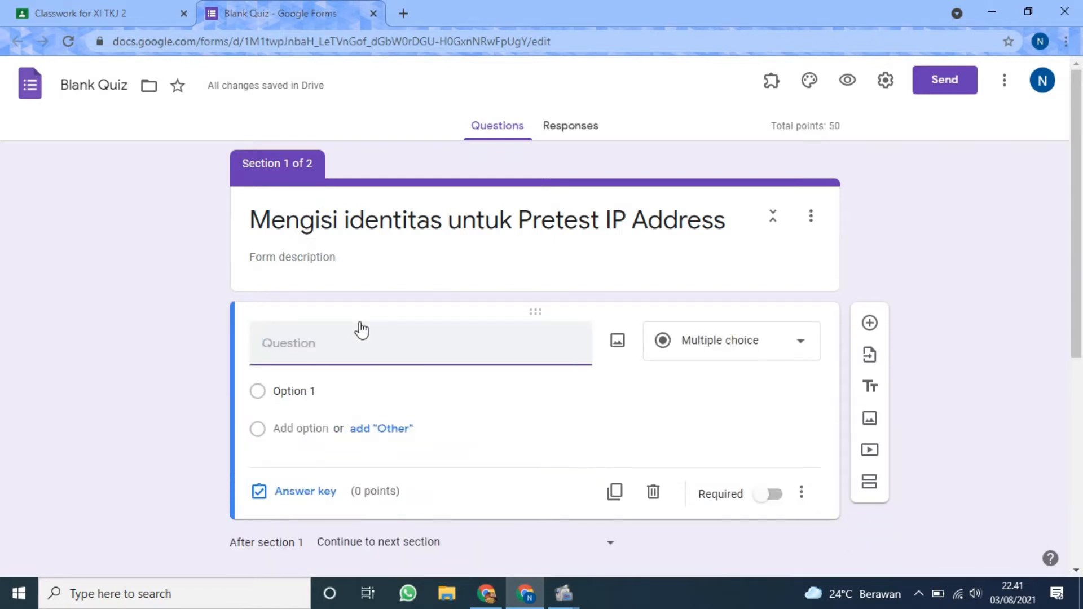
type("Nama")
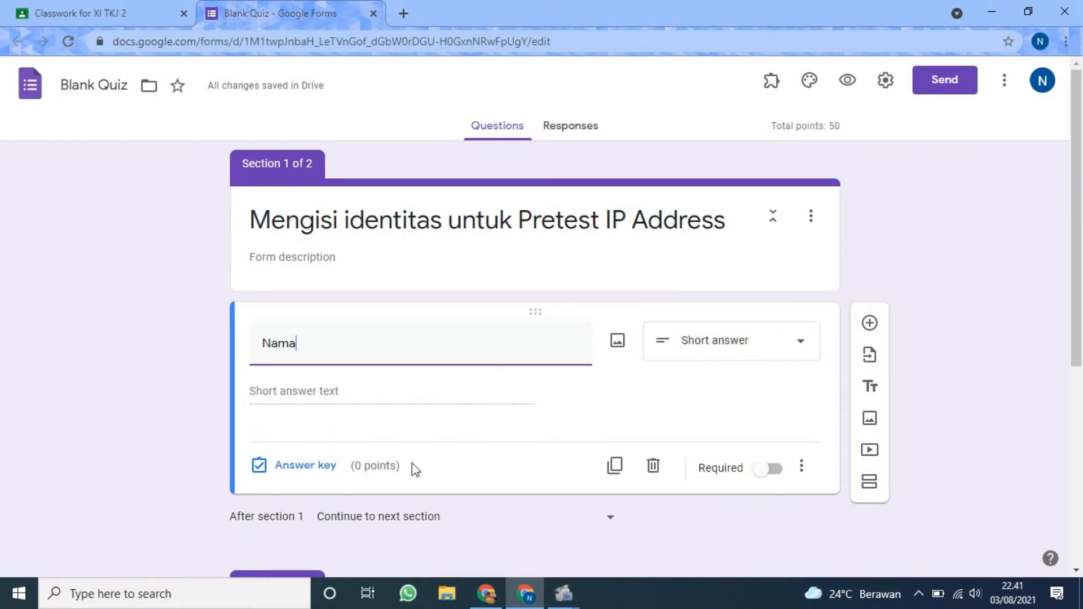
left_click(777, 472)
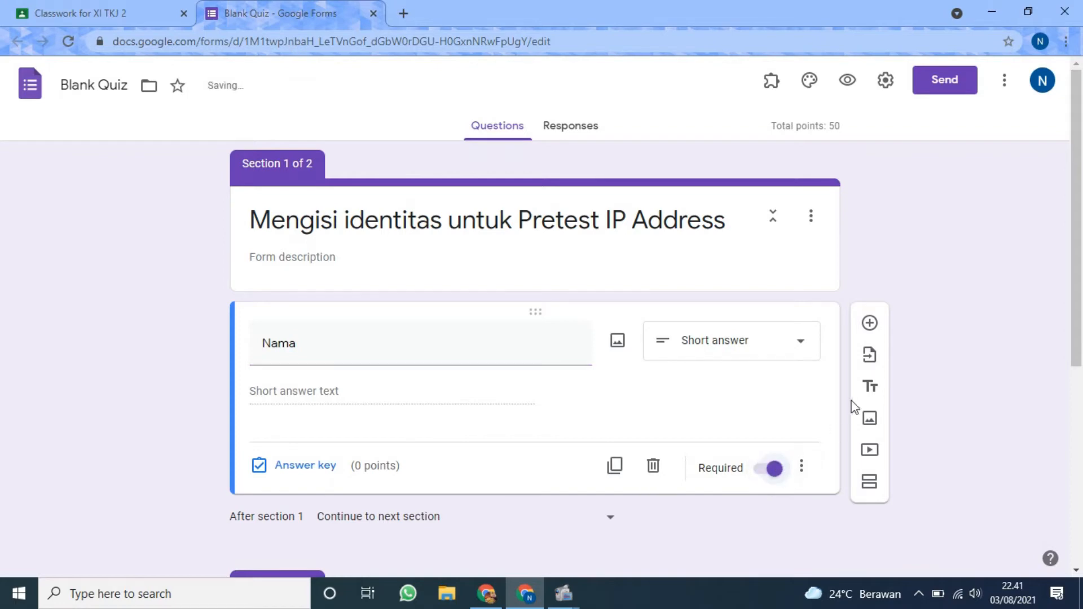
Add a required short-answer question titled "Kelas" below the "Nama" question.
left_click(871, 324)
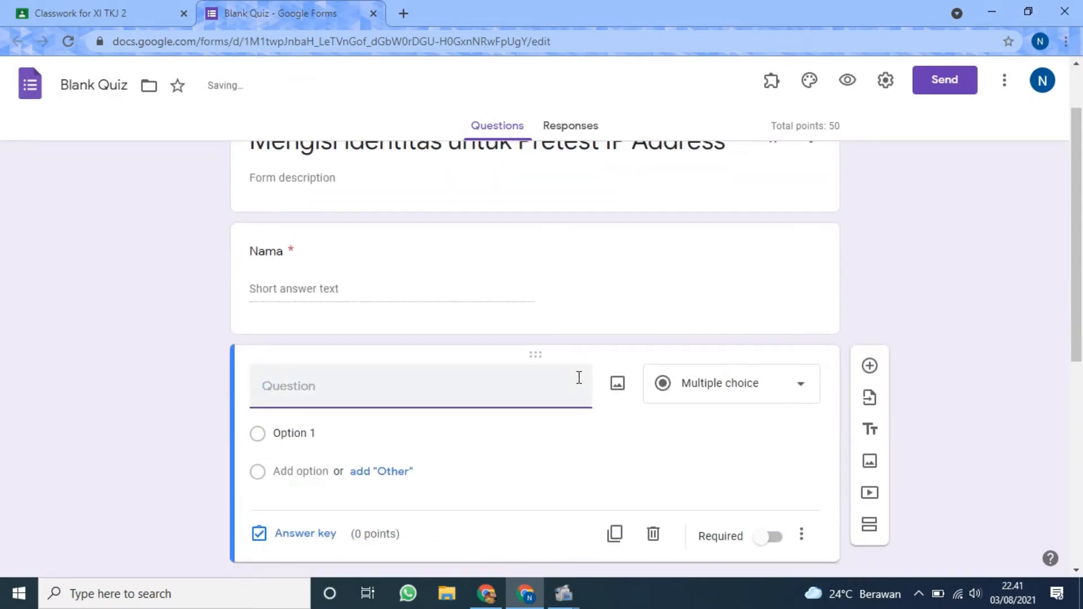
type("Kelas")
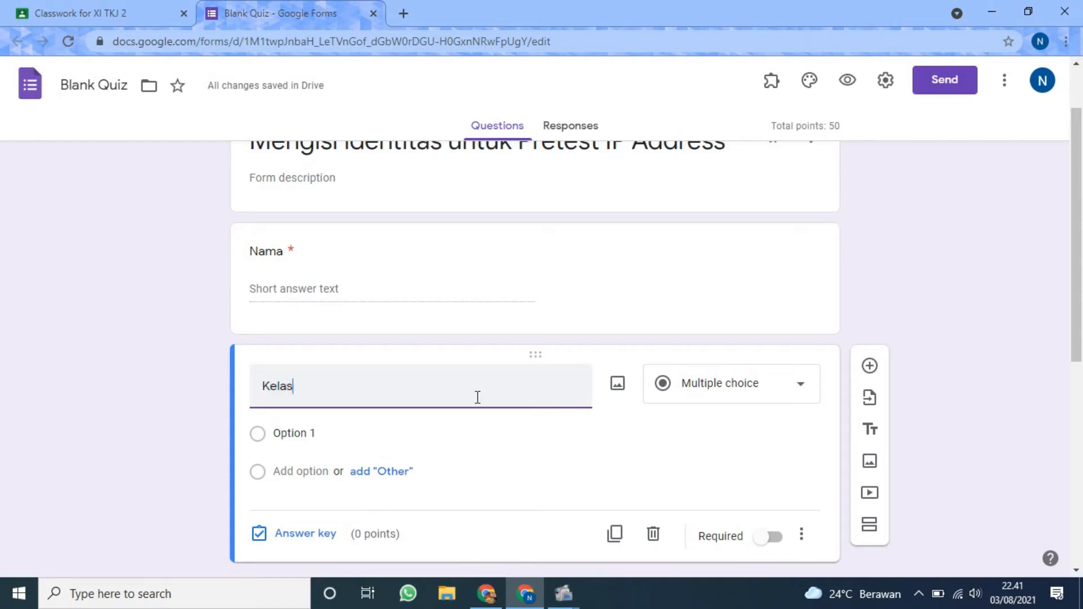
left_click(749, 382)
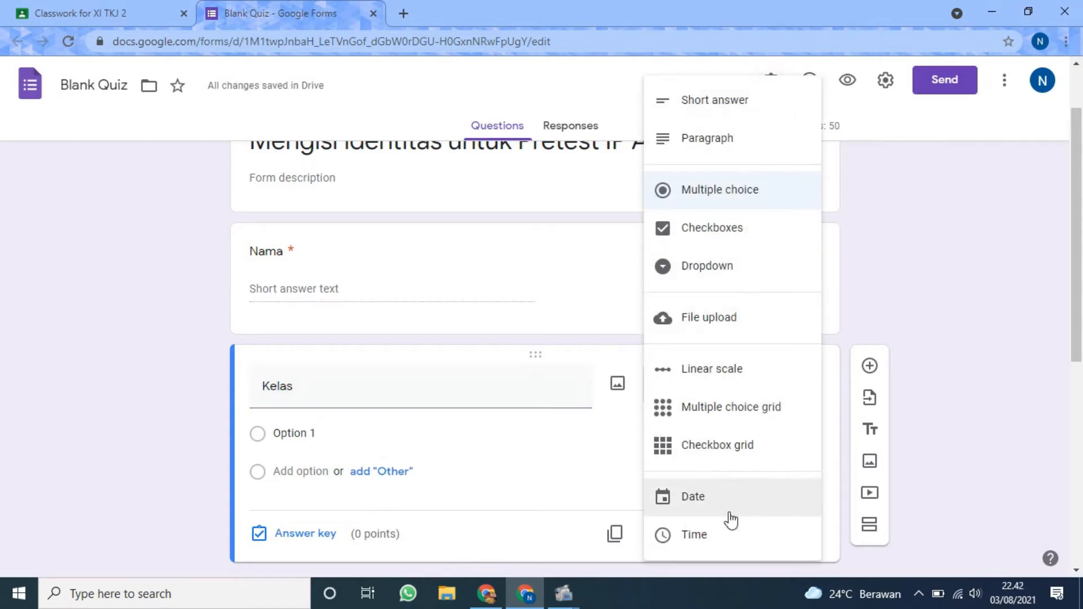
left_click(736, 99)
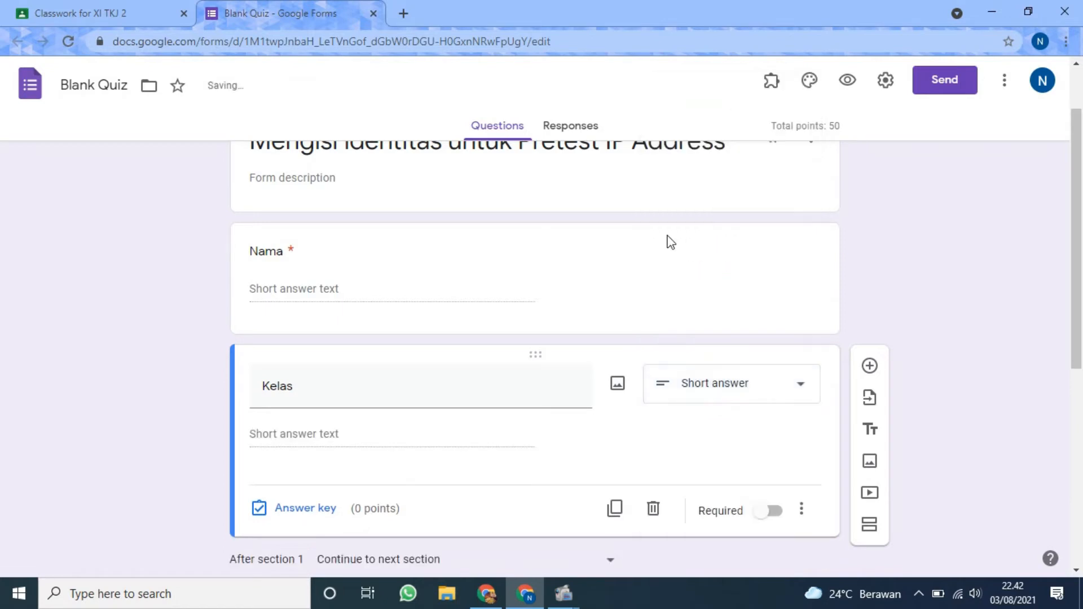
left_click(772, 511)
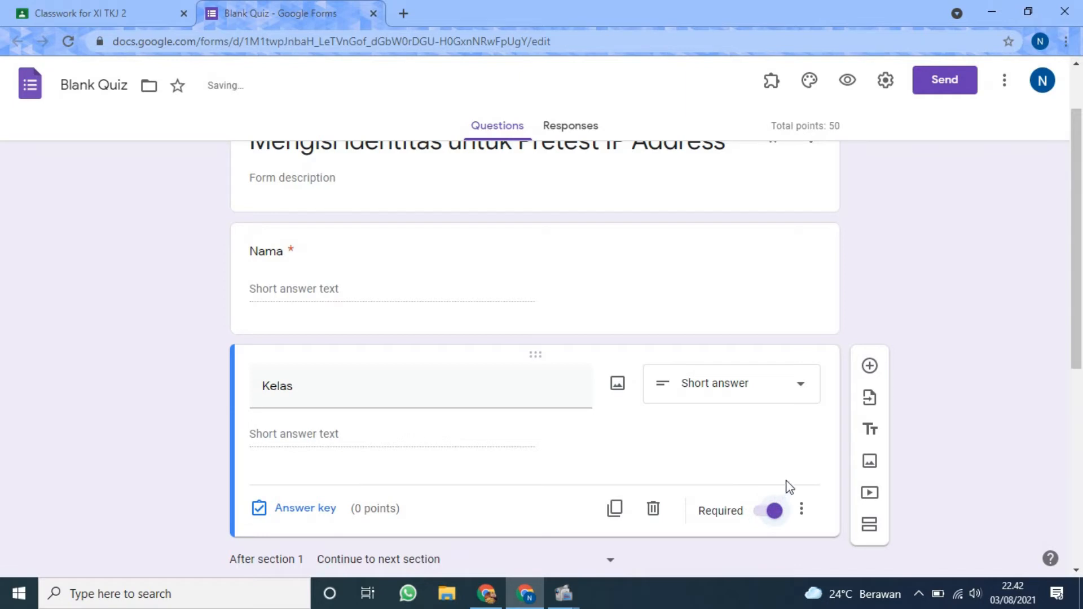
Add a short-answer question titled "No. Absen" below the "Kelas" question.
left_click(871, 367)
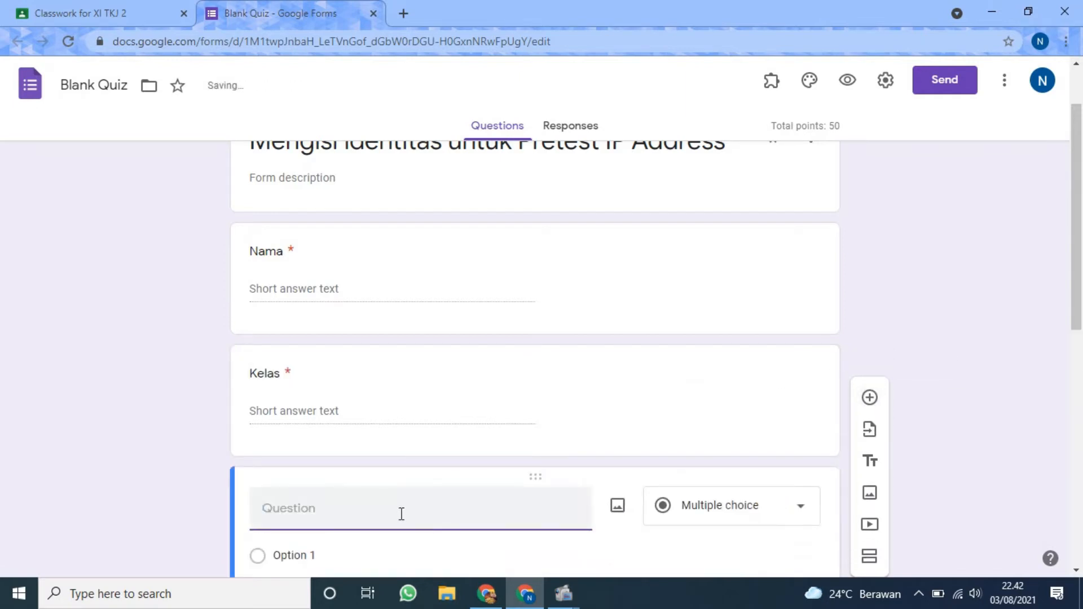
type("No. Ab")
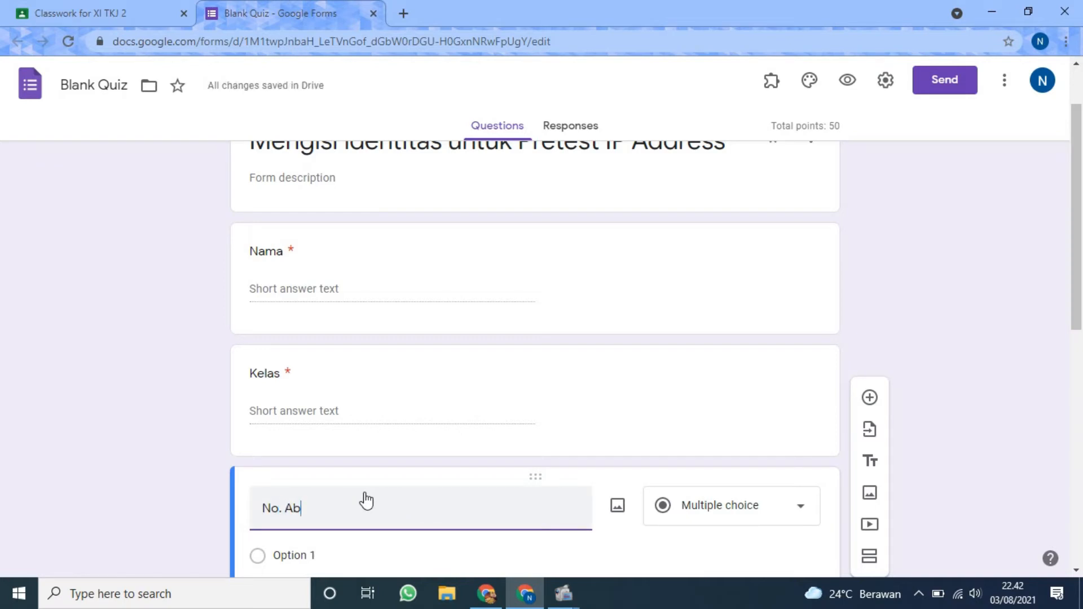
type("sen")
key("BackSpace")
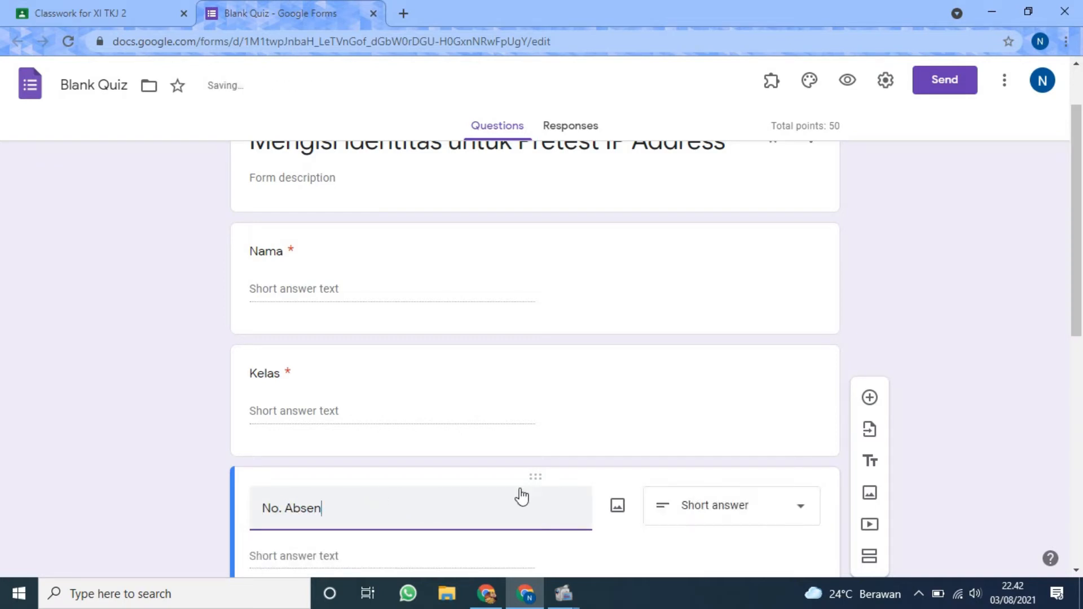
left_click(1010, 444)
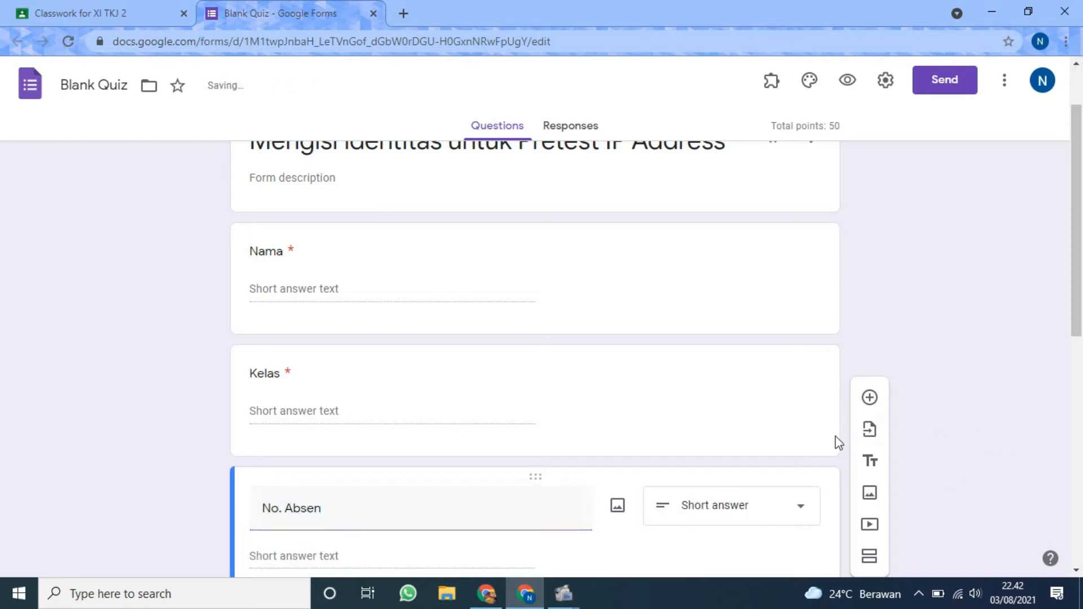
Change the "Kelas" question to a dropdown with the options "XI TKJ 1" and "XI TKJ 2".
scroll(620, 440, "down", 1)
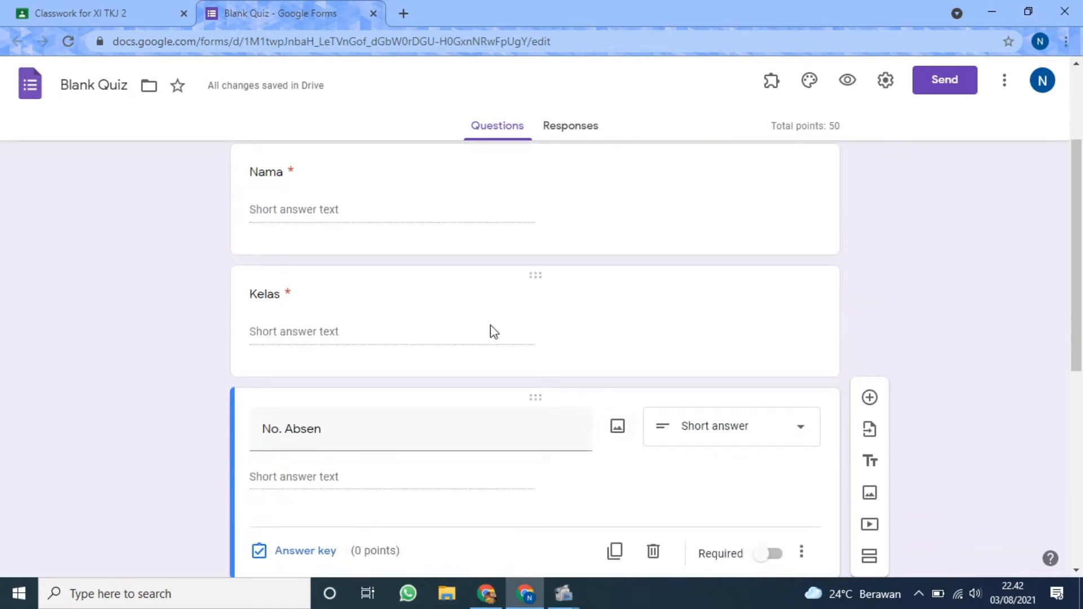
left_click(425, 316)
left_click(766, 305)
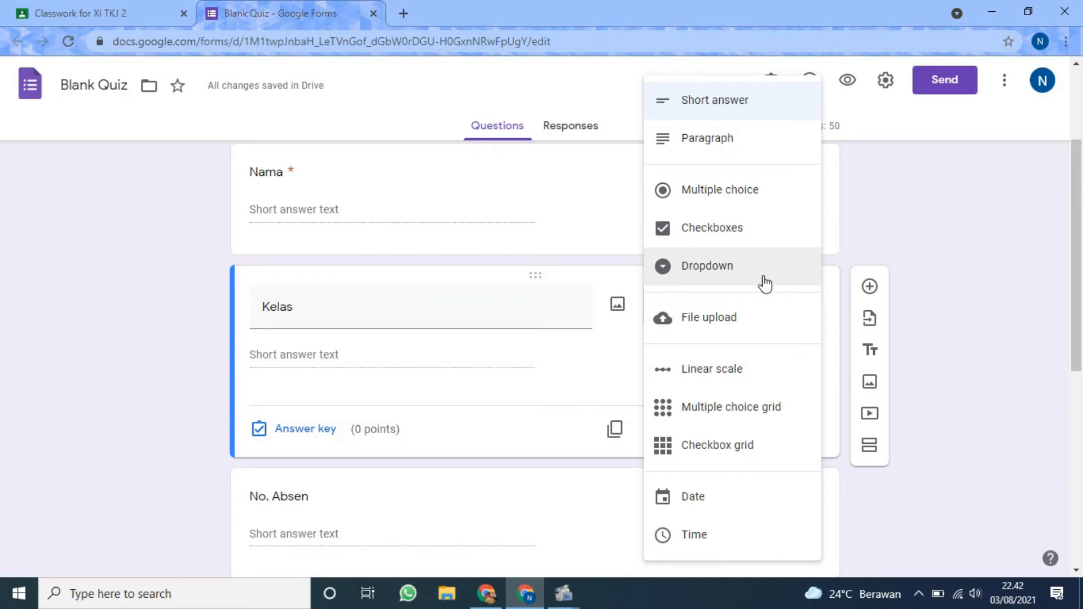
left_click(766, 284)
left_click(414, 346)
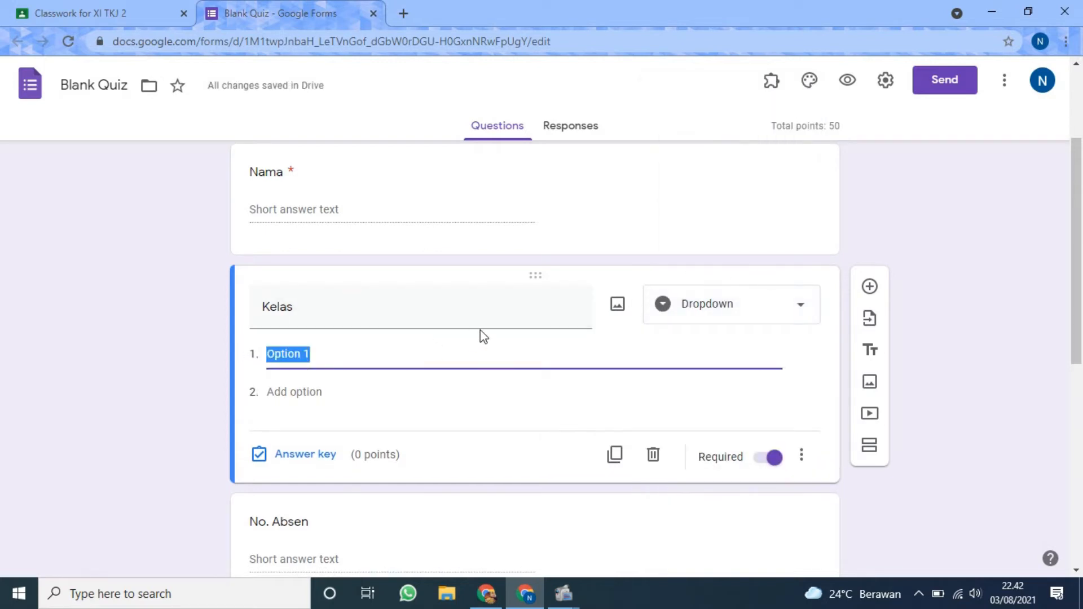
type("XI TKJ 1")
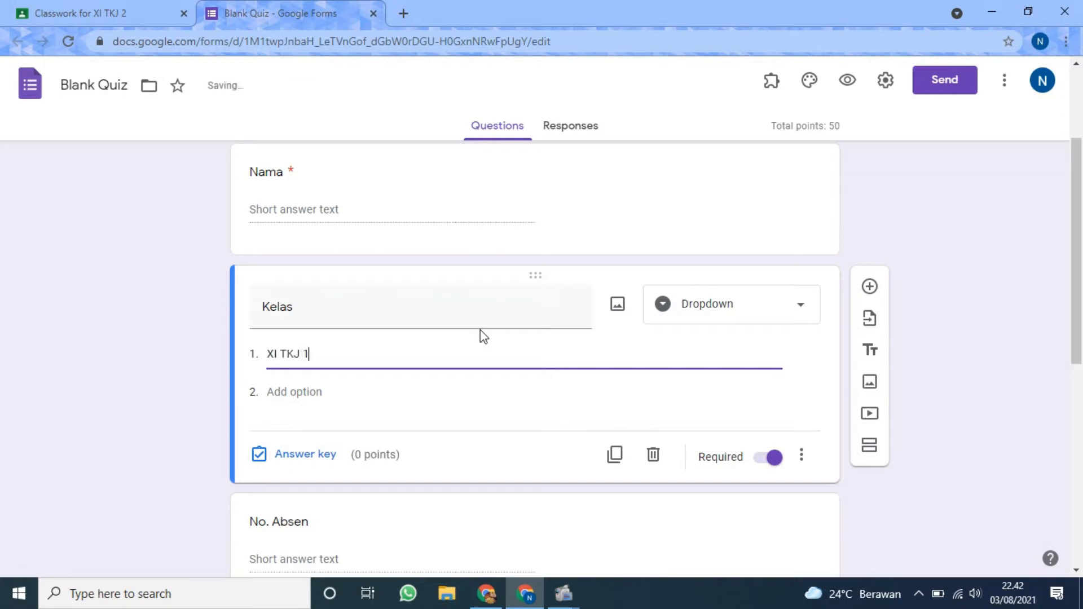
key("Return")
type("XI T")
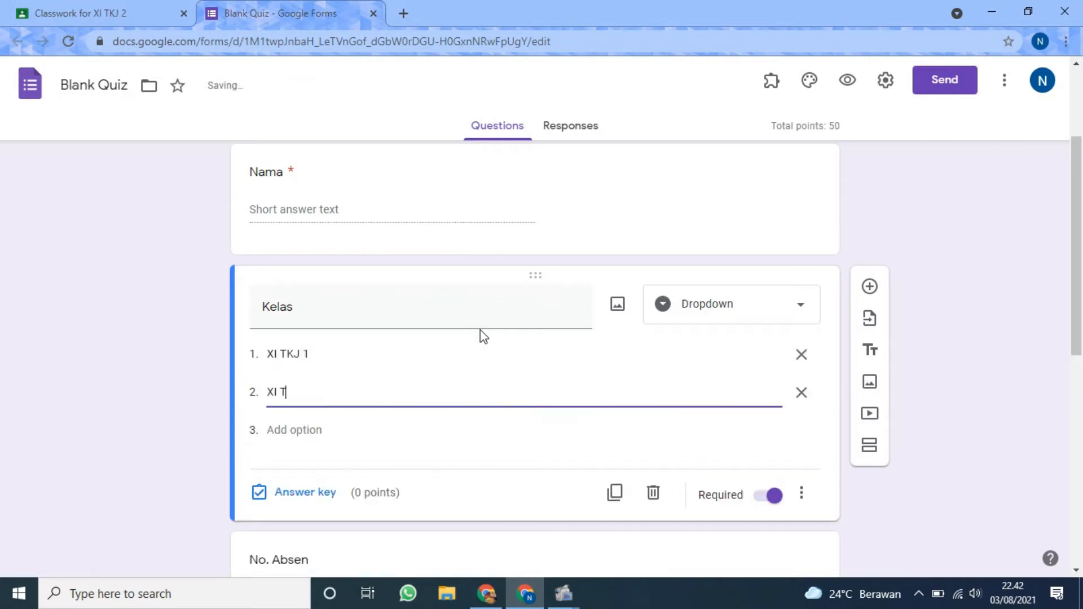
type("KJ 2")
left_click(994, 310)
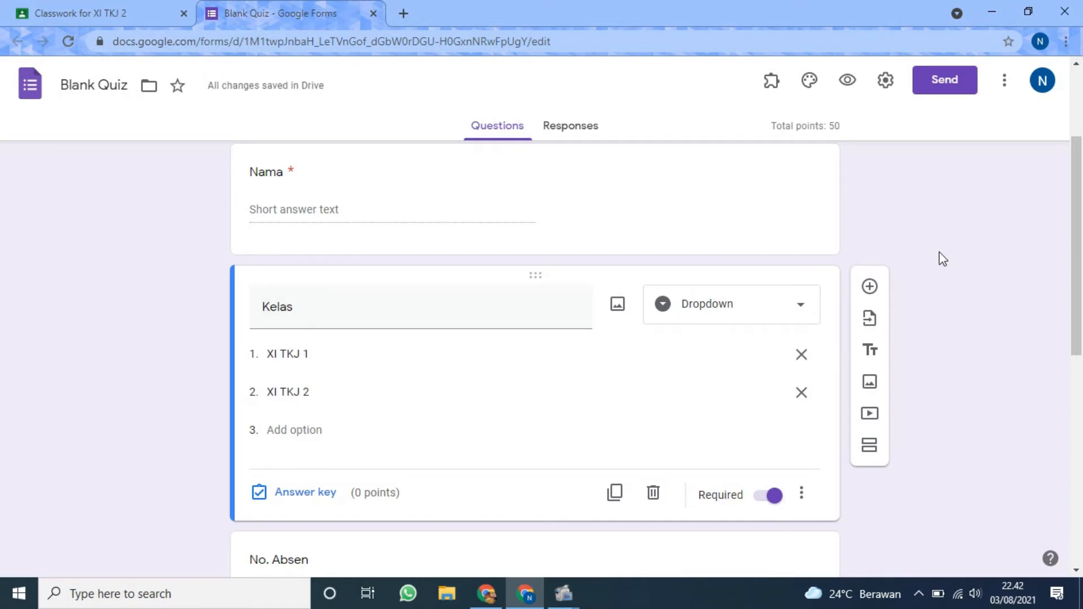
Add a blank question below the existing multiple-choice question in the "Soal Pretest IP Address" section.
scroll(941, 260, "up", 3)
scroll(938, 286, "down", 5)
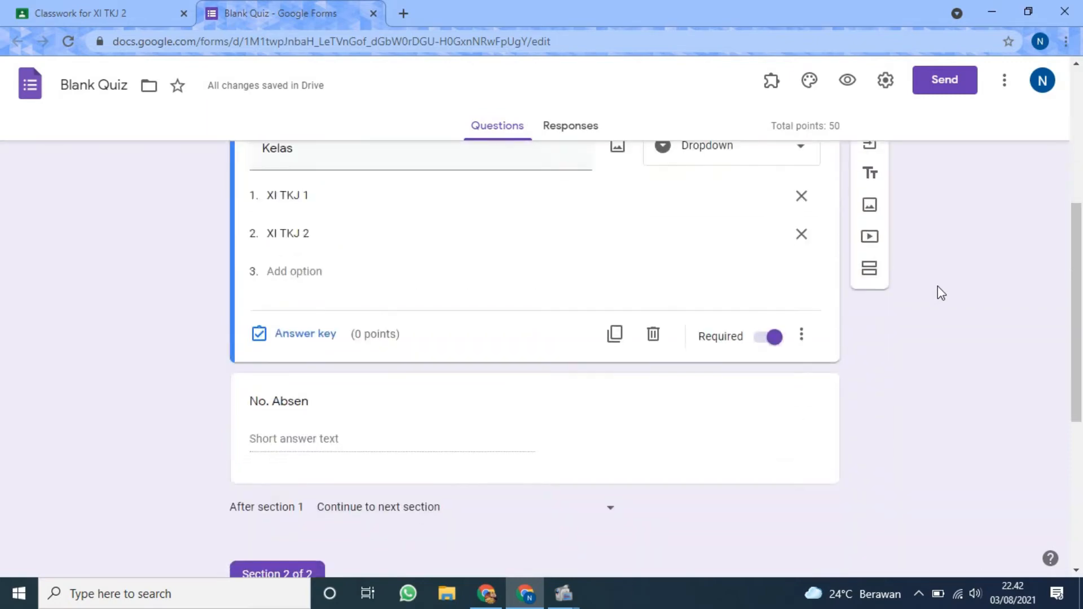
scroll(432, 403, "down", 5)
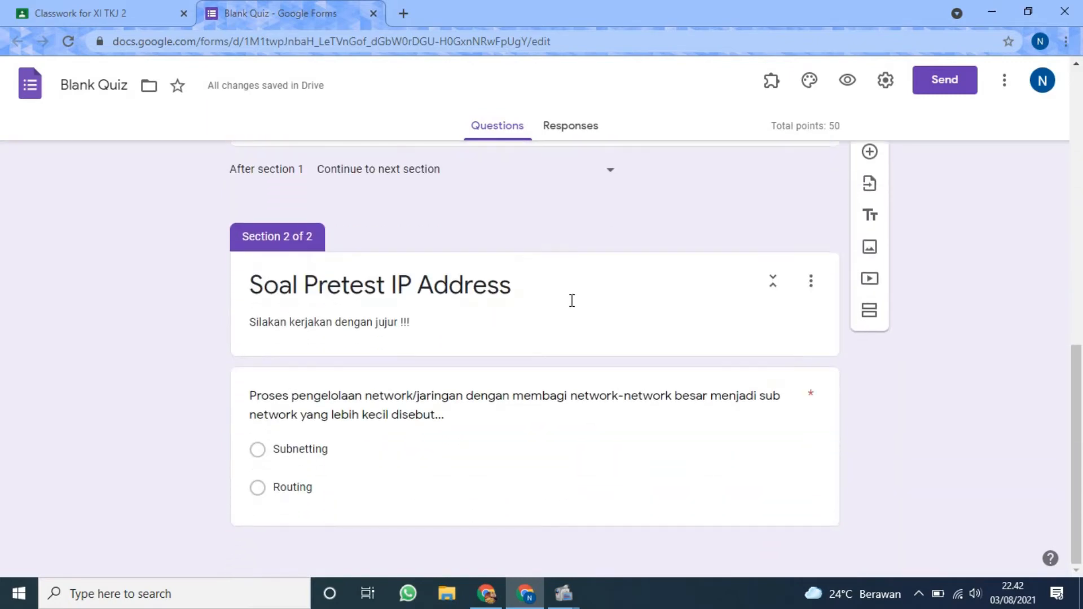
scroll(846, 297, "up", 3)
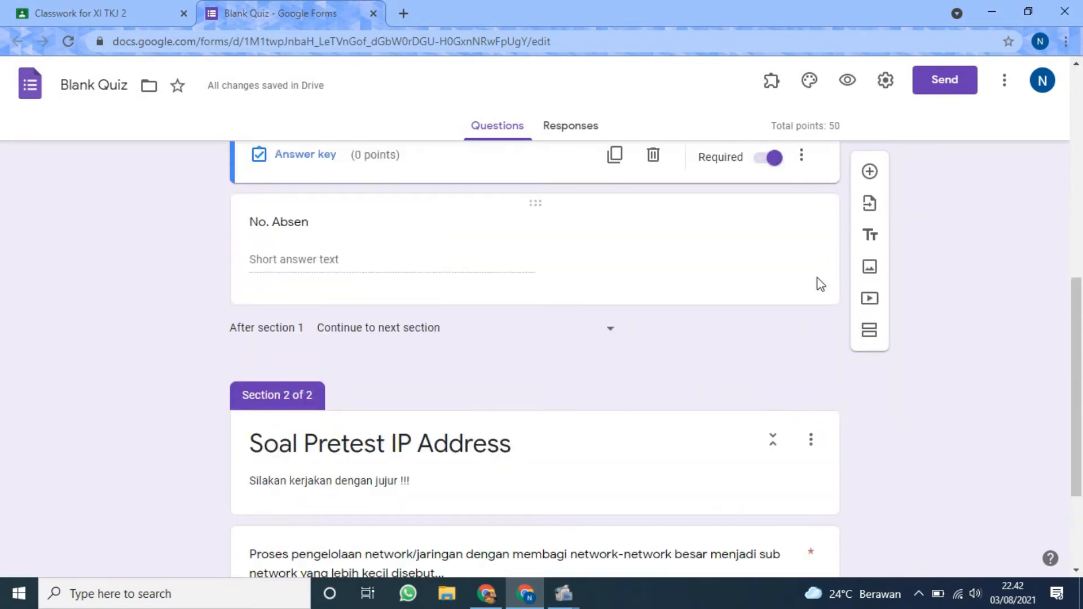
left_click(818, 283)
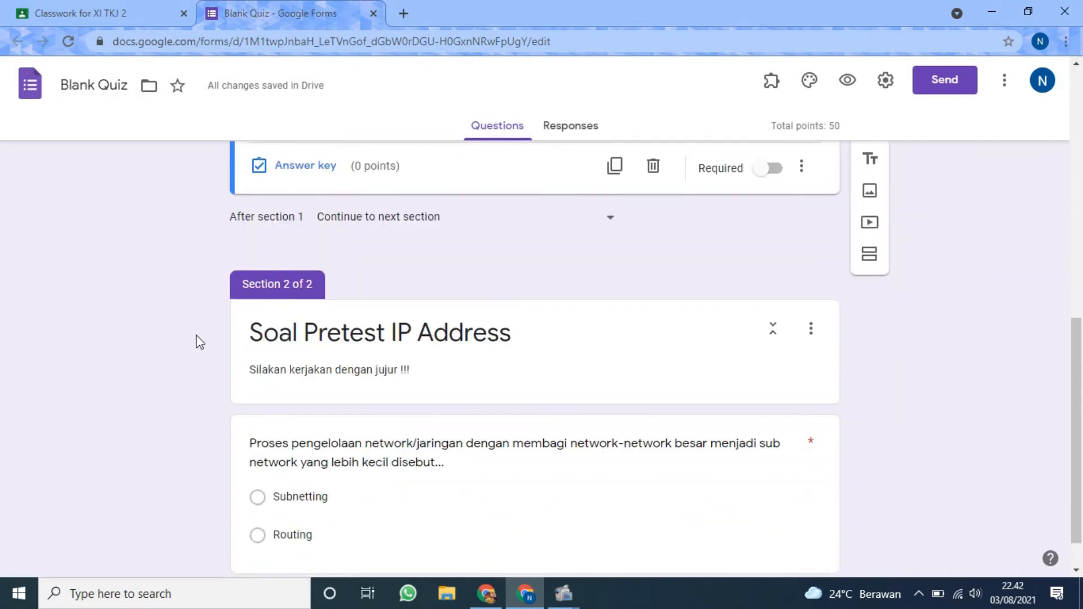
scroll(198, 338, "down", 1)
scroll(197, 344, "down", 1)
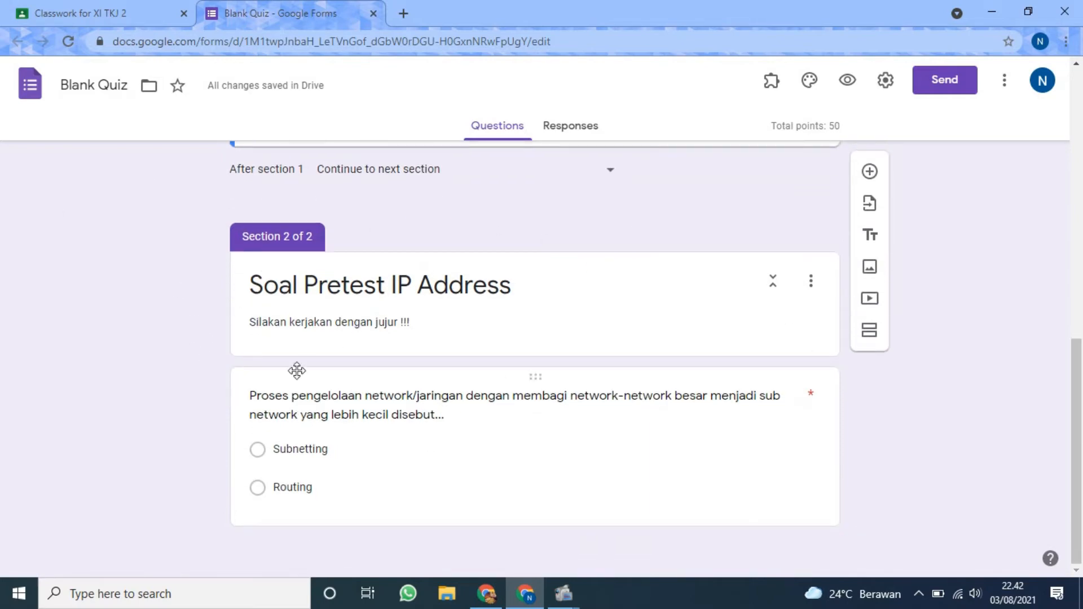
left_click(542, 446)
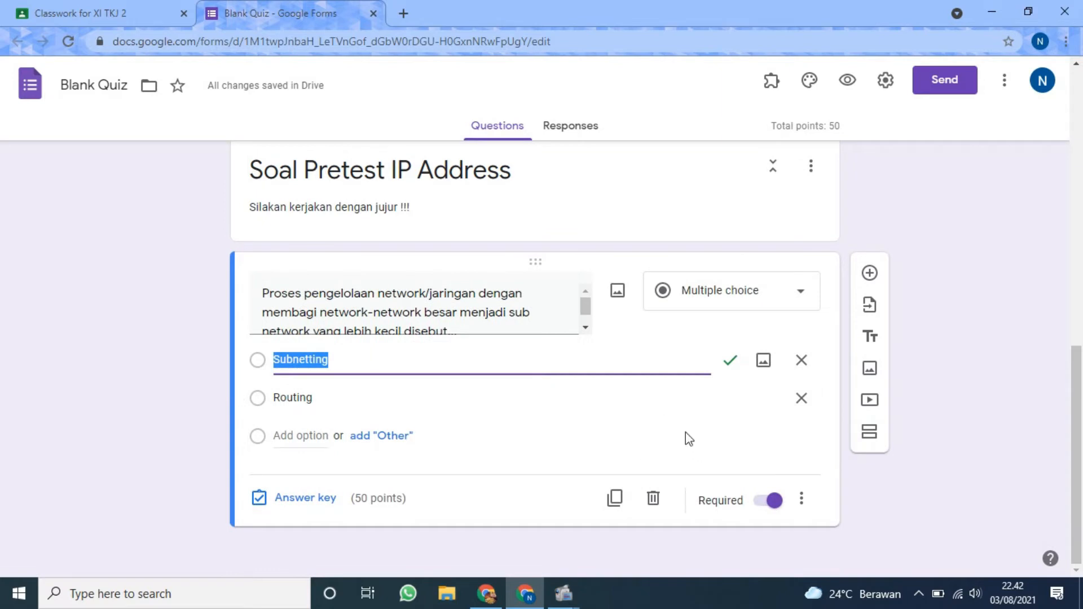
left_click(856, 280)
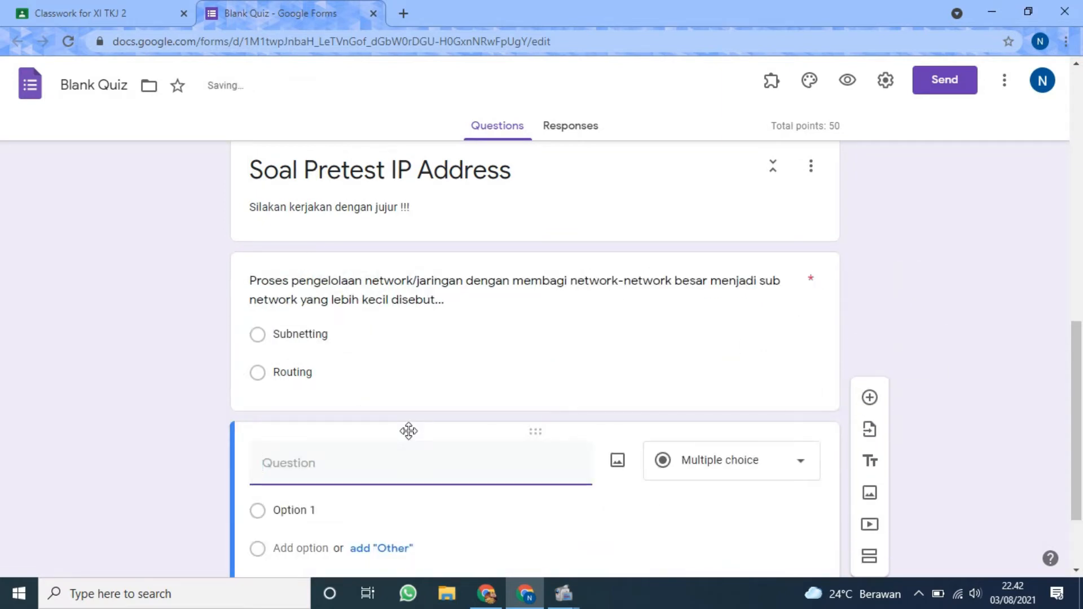
Enter "IP terakhir dalam suatu network disebut..." as the text of the new multiple-choice question.
type("ip")
key("BackSpace")
key("BackSpace")
key("BackSpace")
type("IP Address")
key("BackSpace")
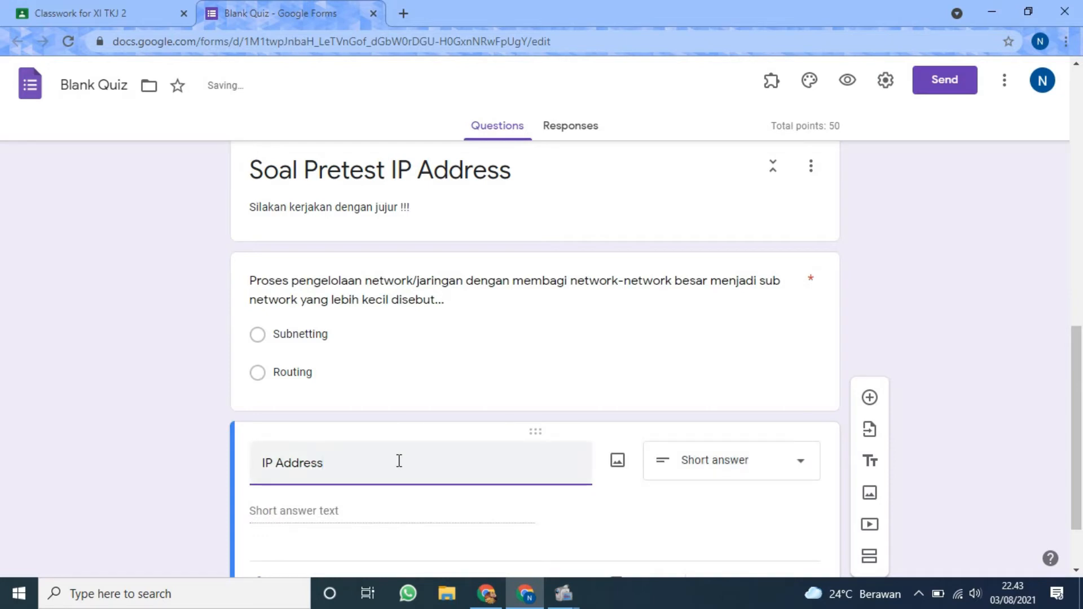
key("BackSpace")
key("BackSpace")
key("BackSpace")
key("BackSpace")
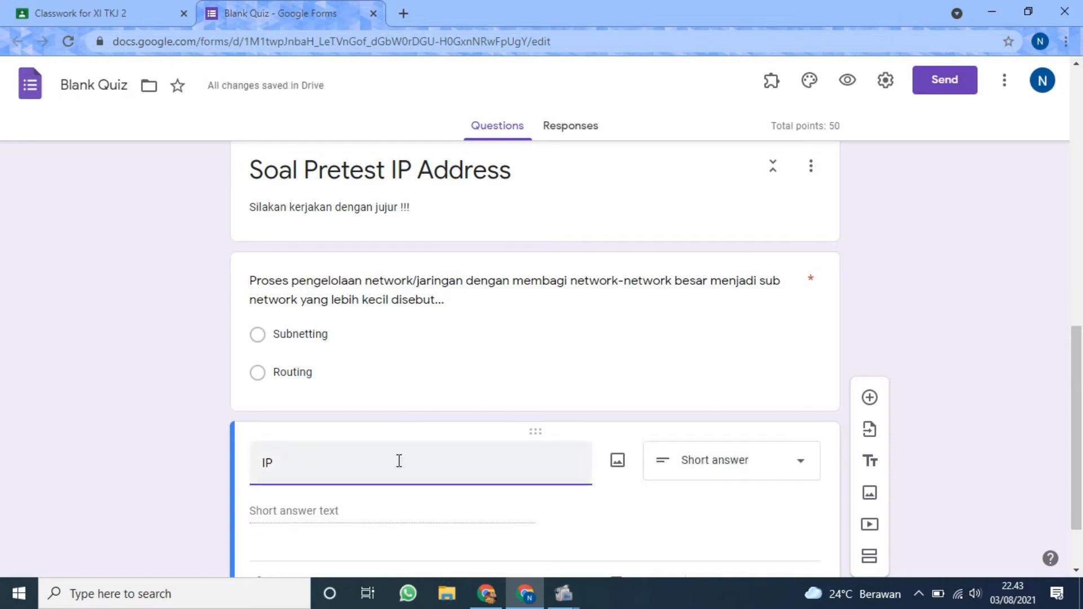
type("terakhir dalam suatu")
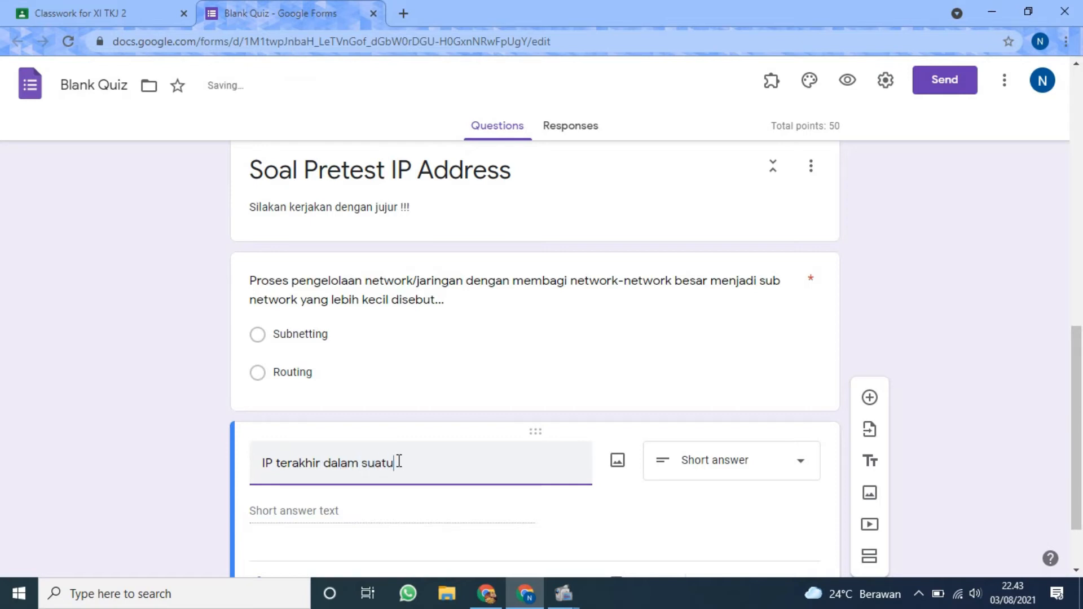
type(" be")
type("twork ")
type("disebut")
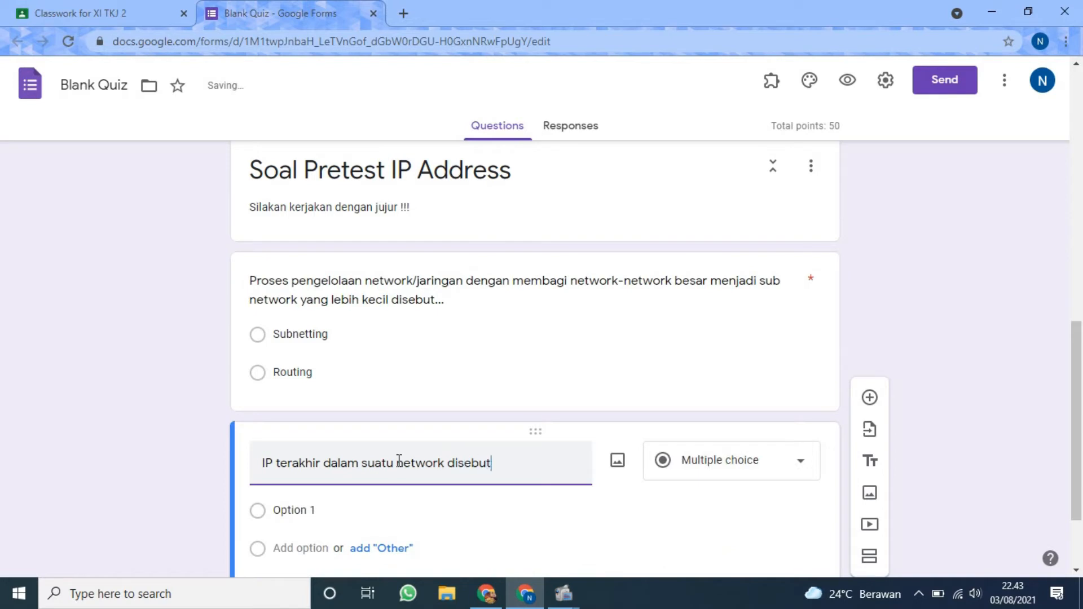
type("...")
Fill in "host" and "IP Address" as the first two answer options of the "IP terakhir dalam suatu network disebut..." question.
scroll(508, 437, "down", 2)
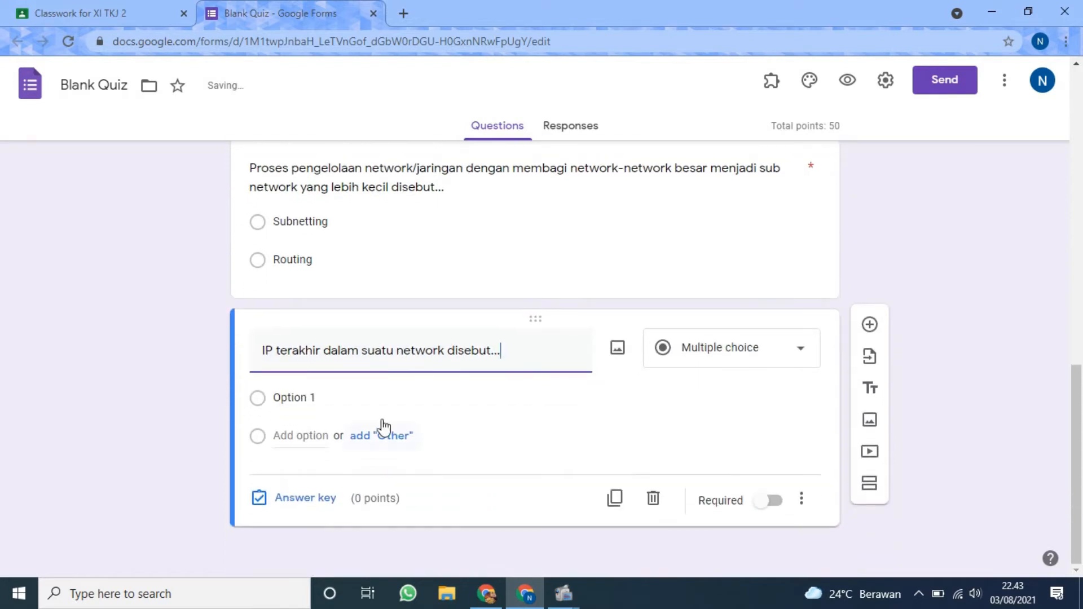
left_click(361, 393)
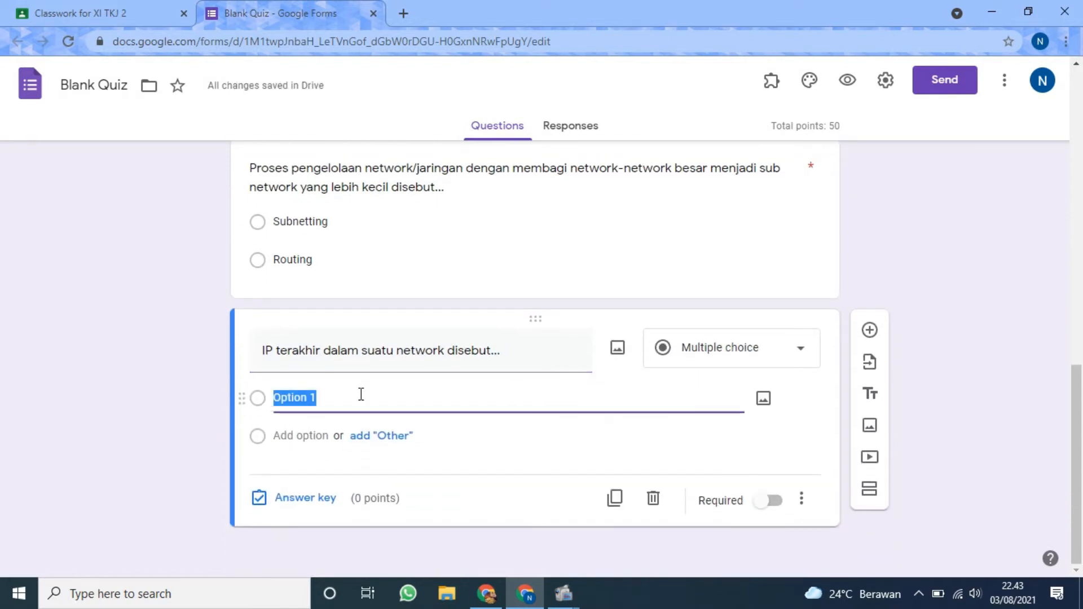
type("host")
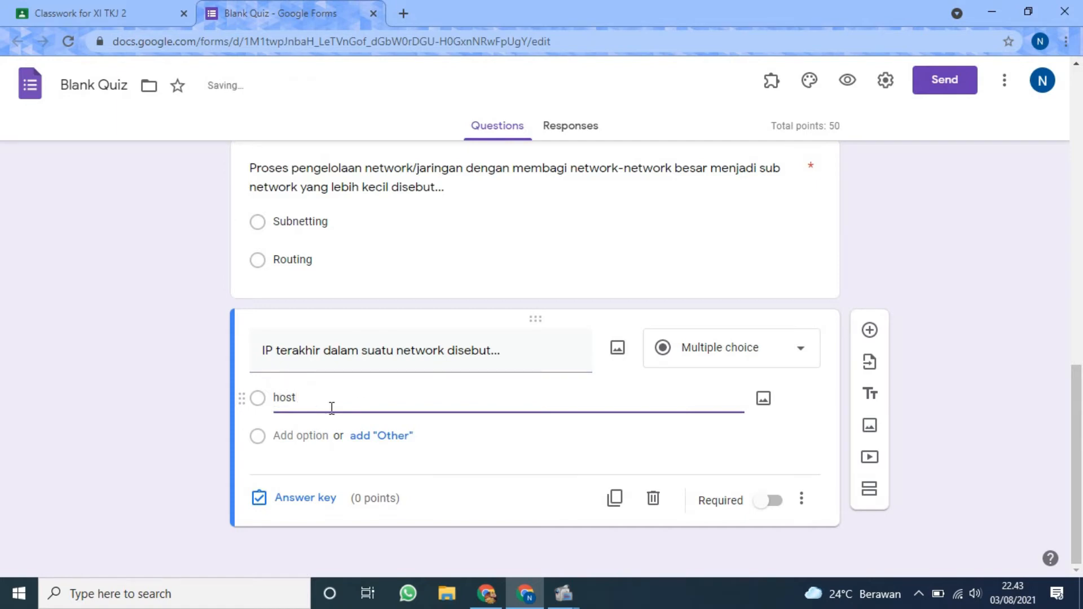
left_click(303, 435)
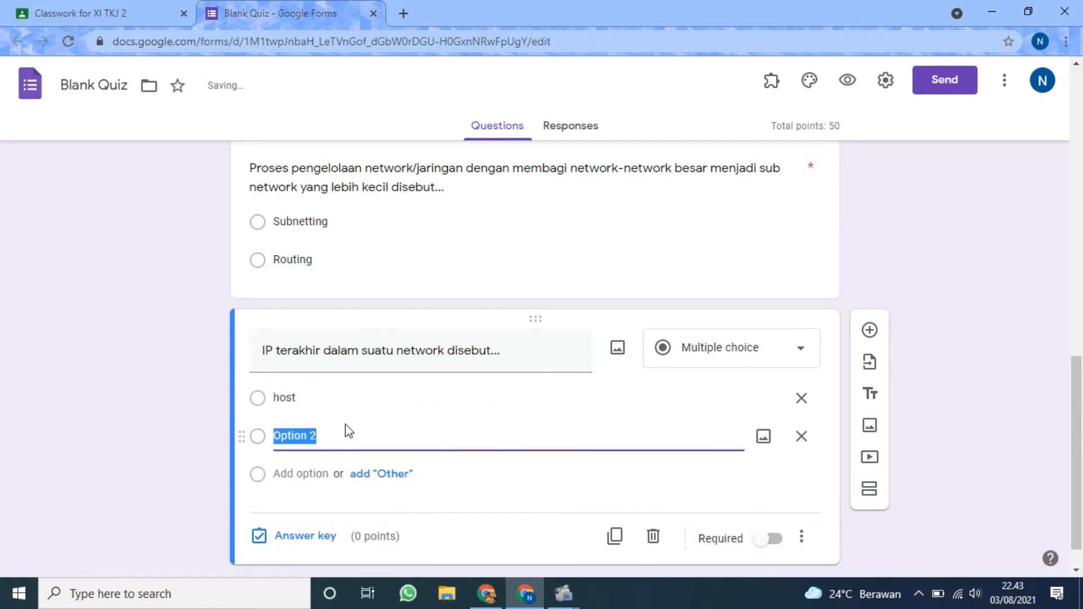
type("I")
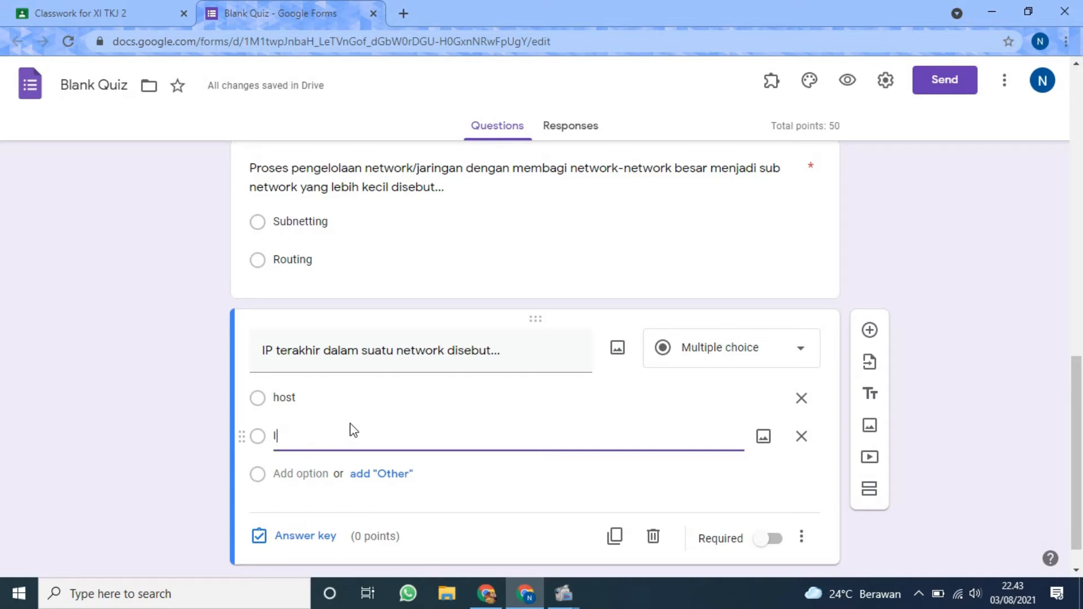
type("P ")
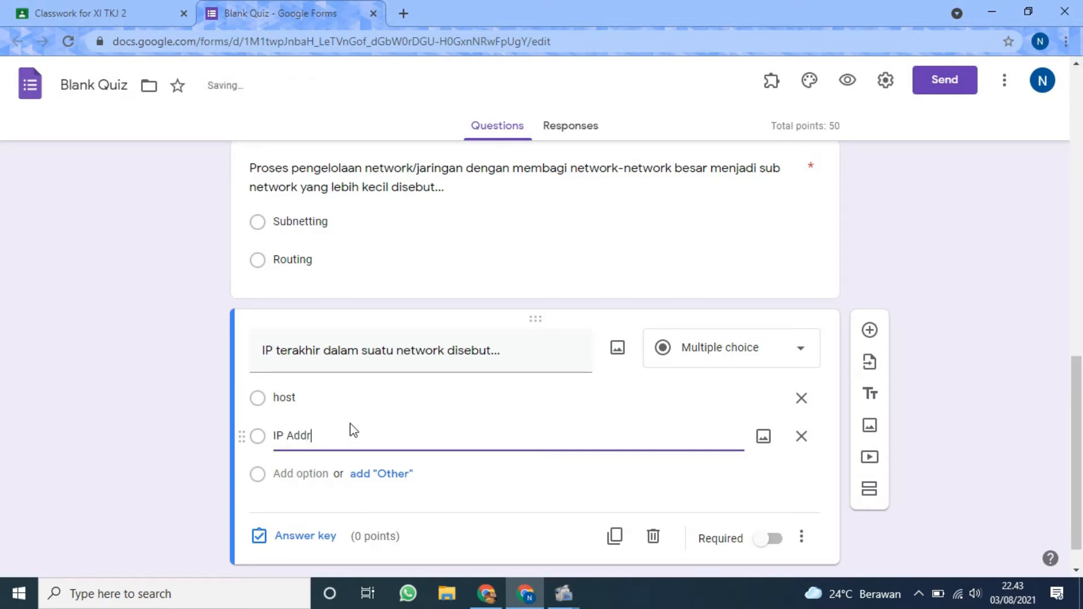
type("Address")
Add "broadcast" and "gateway" as the third and fourth answer options of the question.
left_click(305, 474)
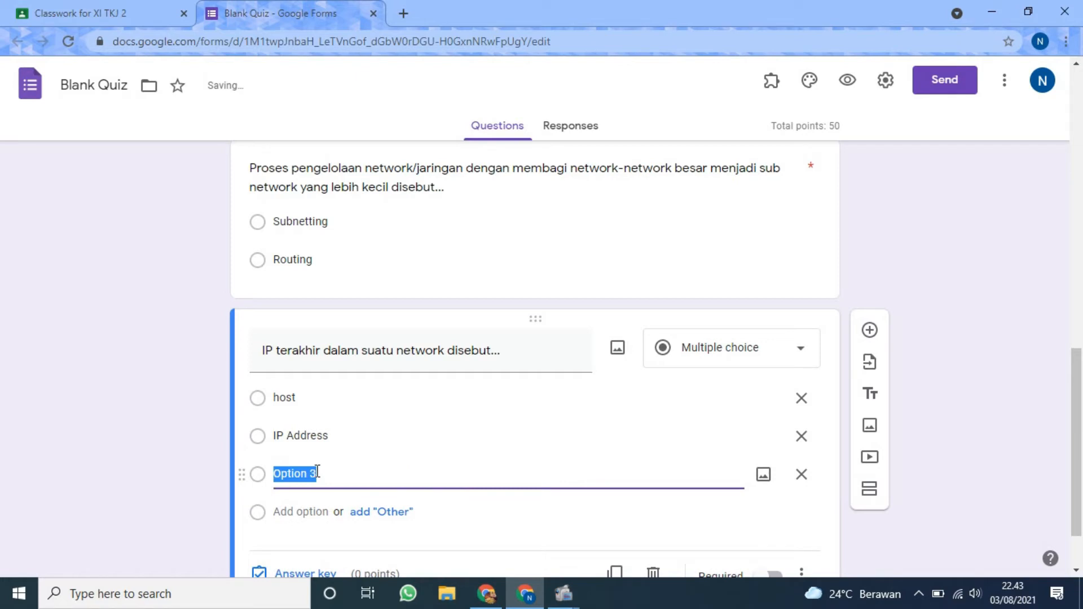
type("broadcast")
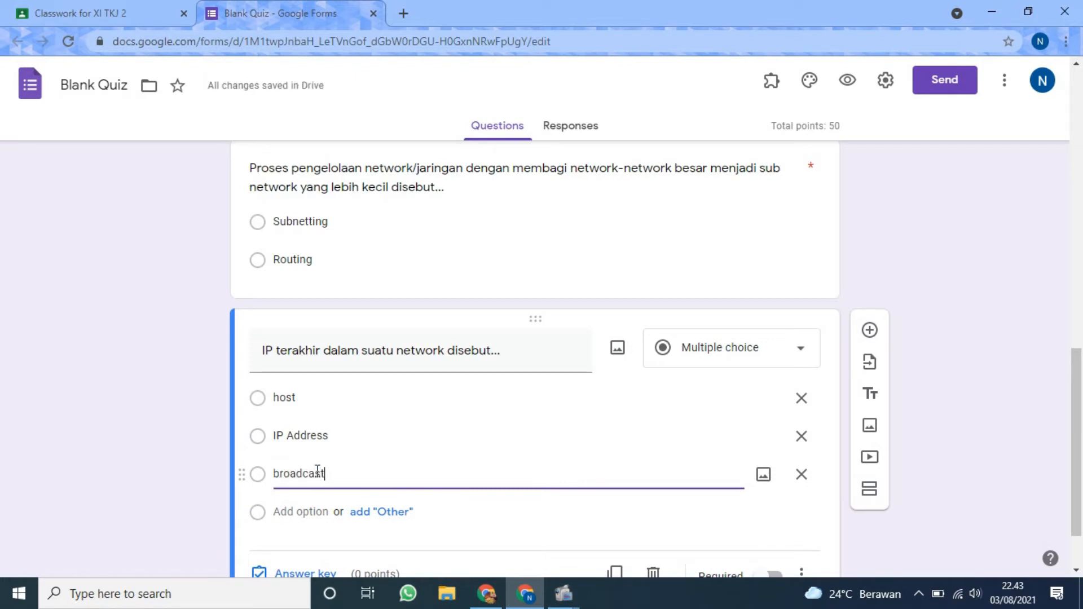
left_click(315, 519)
type("gat")
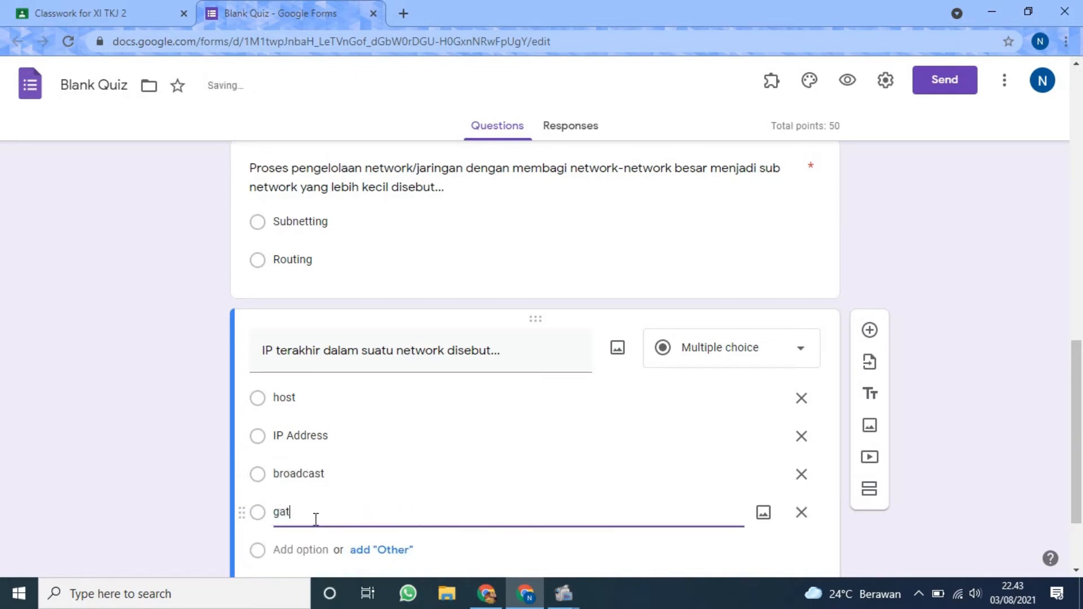
type("eway")
scroll(314, 519, "down", 2)
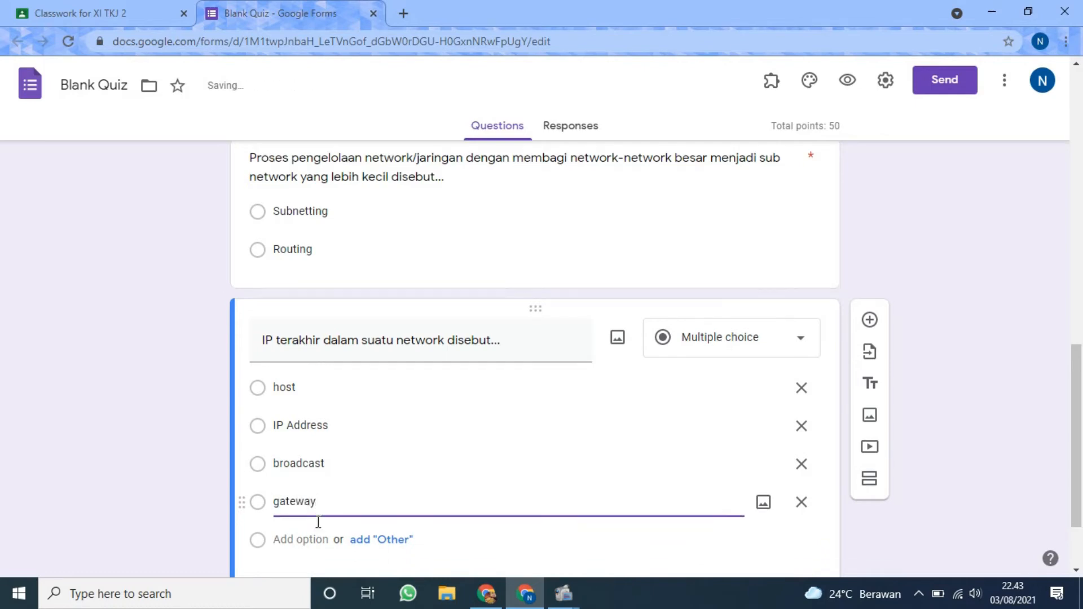
Add "subnet" as the fifth answer option of the question.
left_click(314, 434)
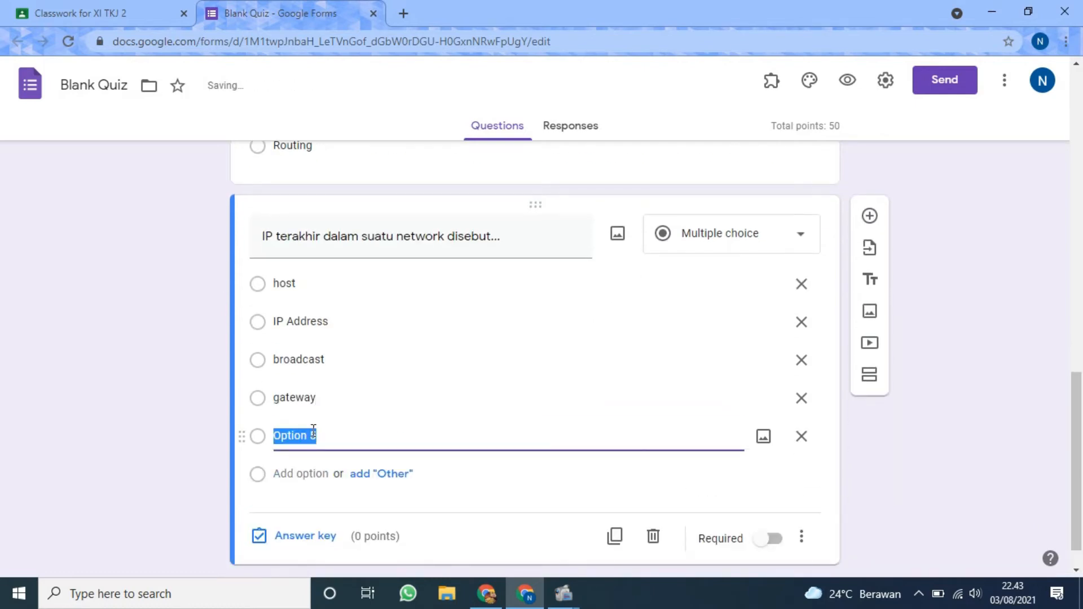
type("subnetting")
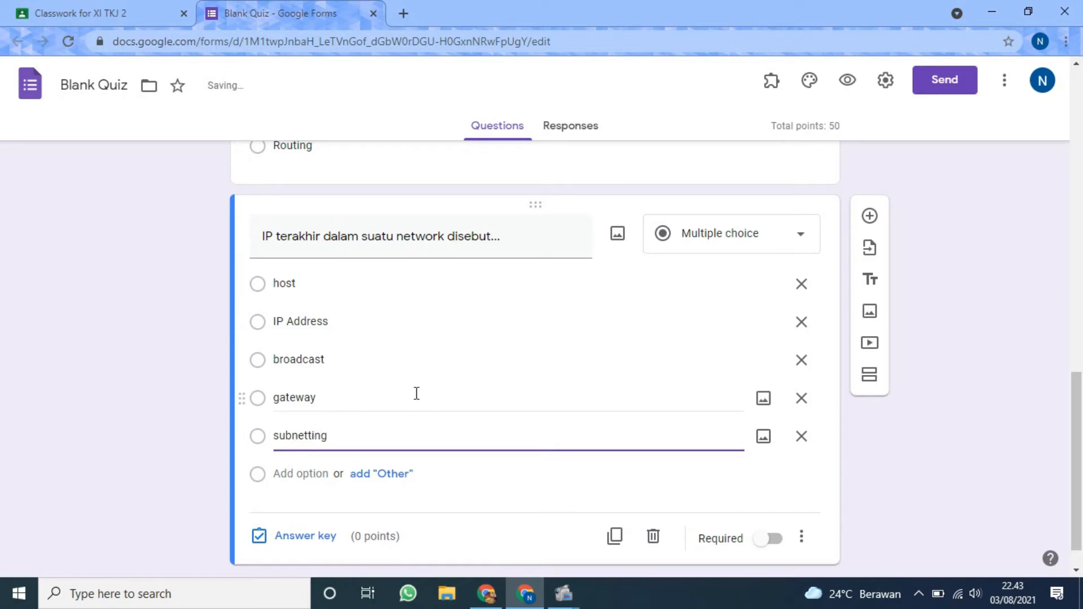
key("BackSpace")
key("BackSpace")
key("BackSpace")
key("BackSpace")
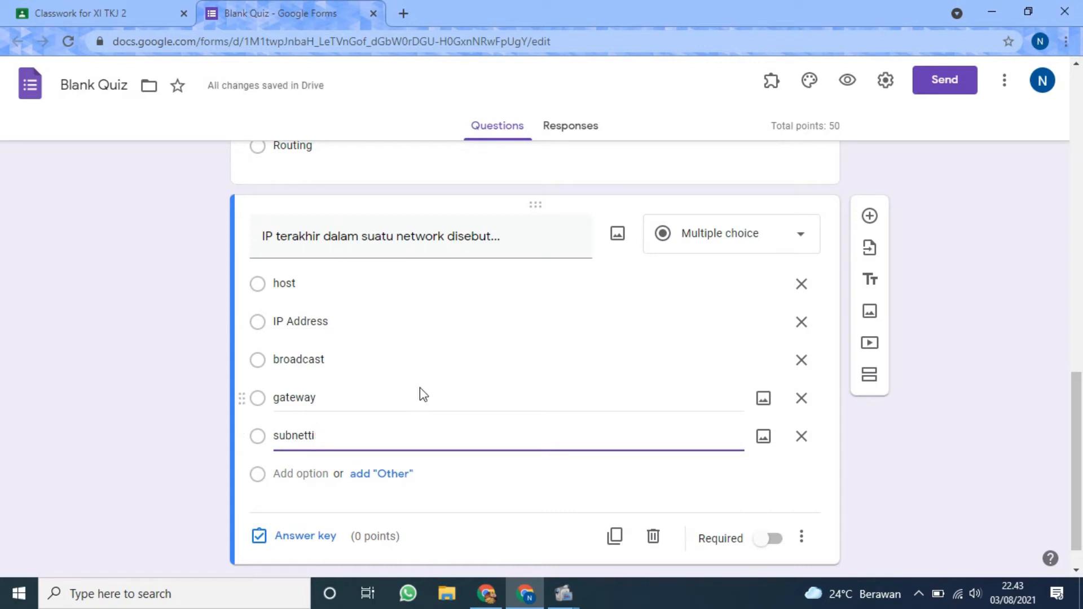
left_click(951, 436)
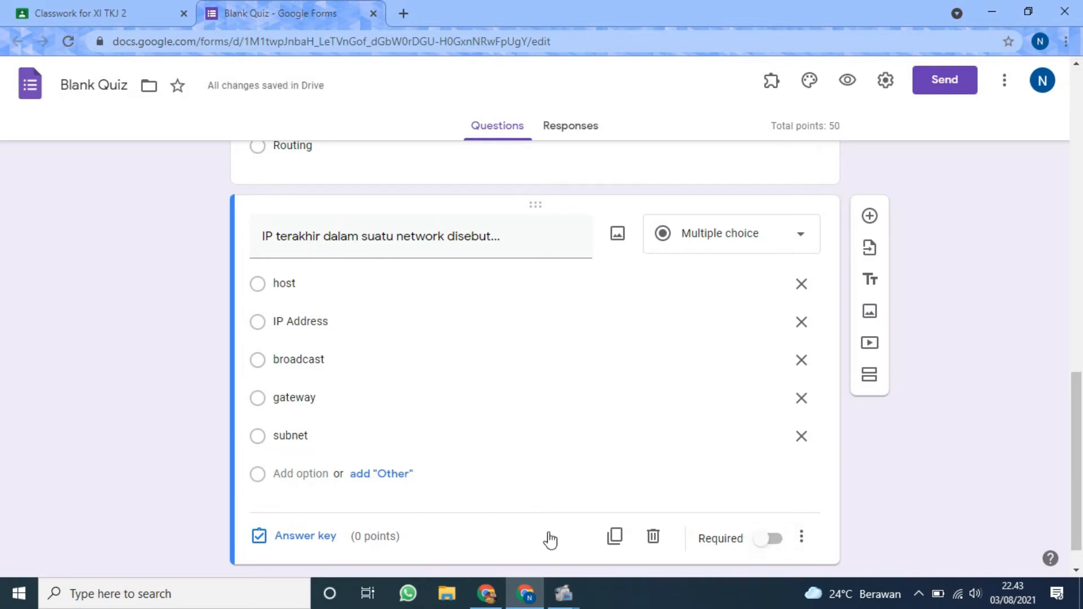
Make the question required and set its answer key to "broadcast" worth 50 points.
left_click(762, 538)
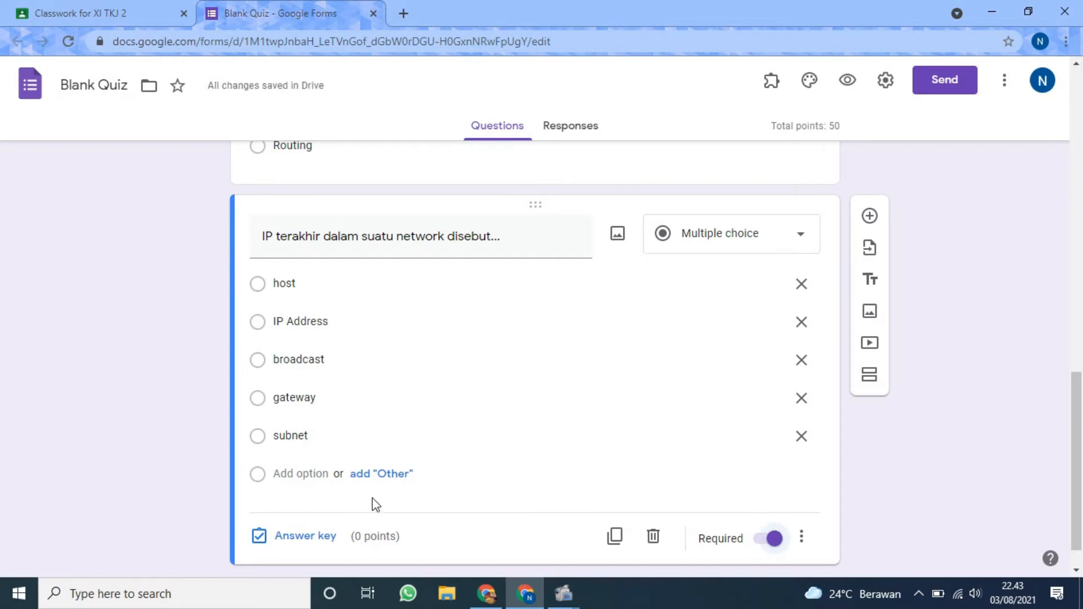
scroll(387, 500, "down", 1)
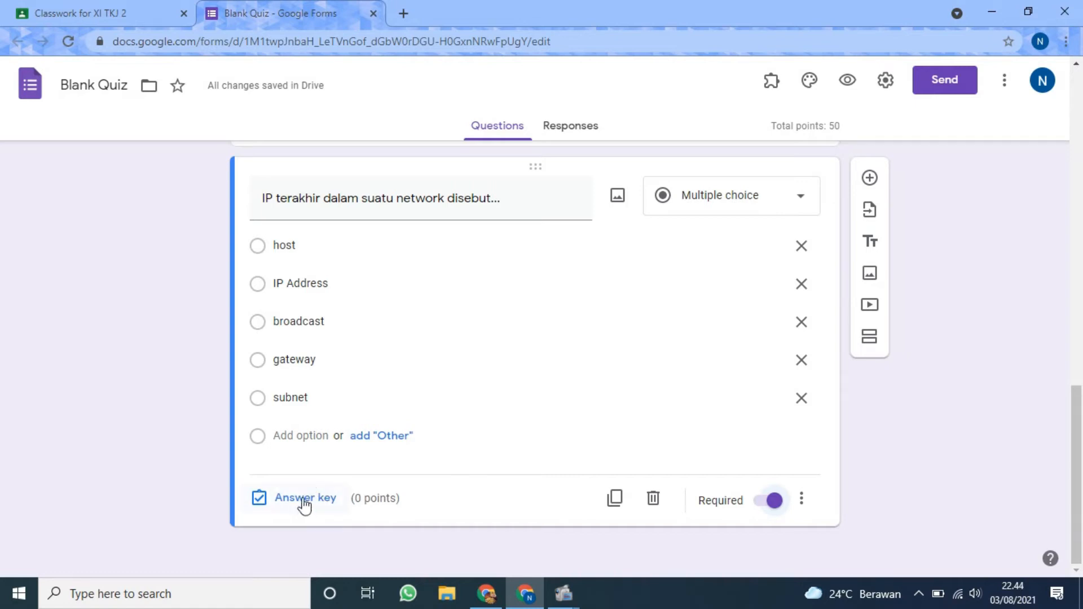
left_click(303, 501)
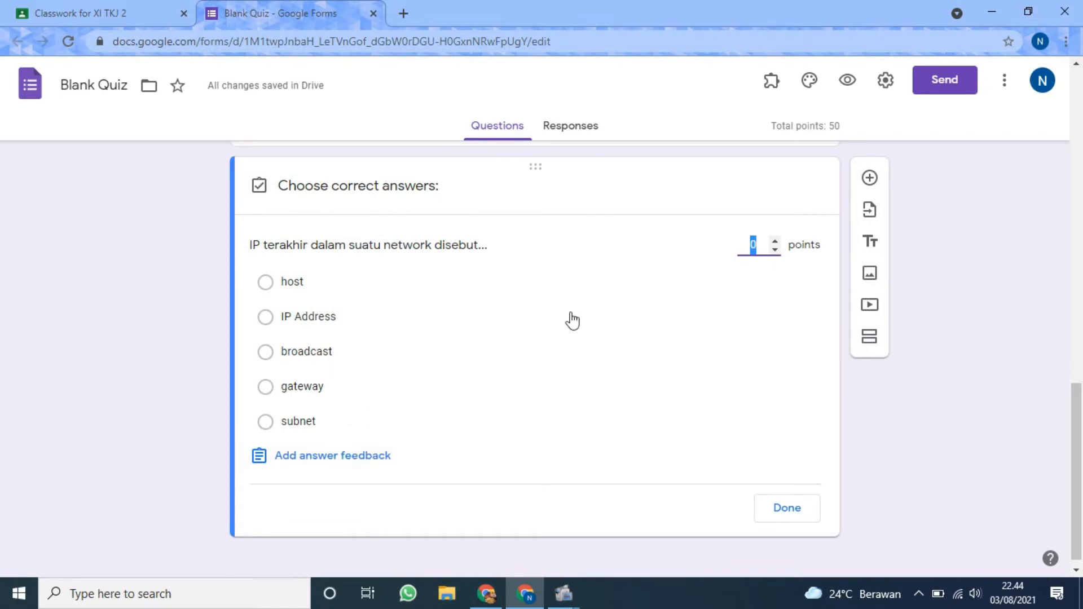
left_click(381, 364)
left_click(760, 247)
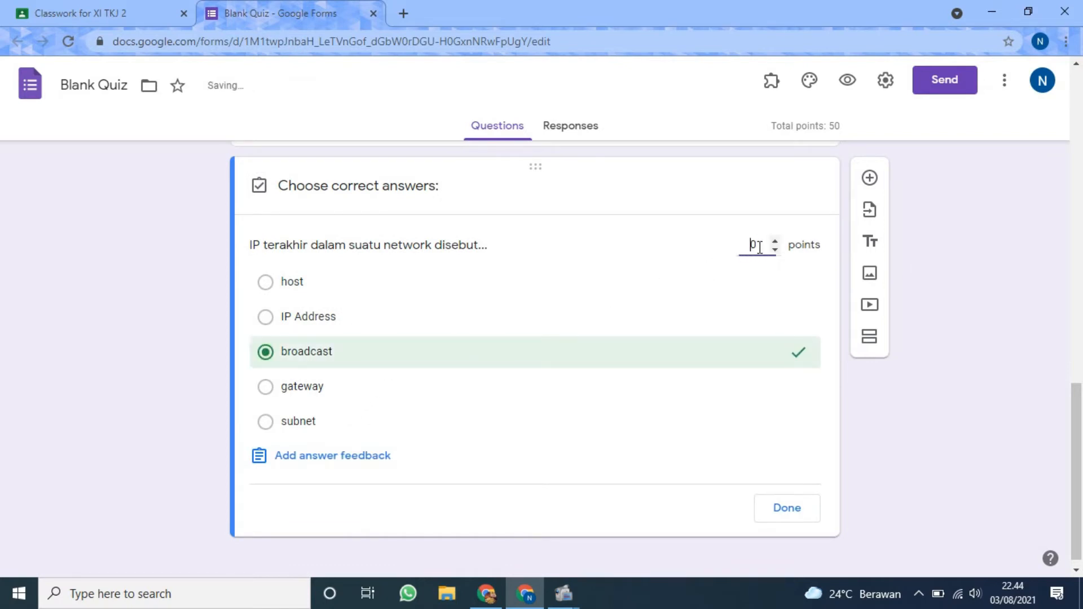
type("5")
left_click(784, 509)
Set the form's header to the open-book image with heart-shaped pages from the Work and School themes.
scroll(865, 374, "up", 15)
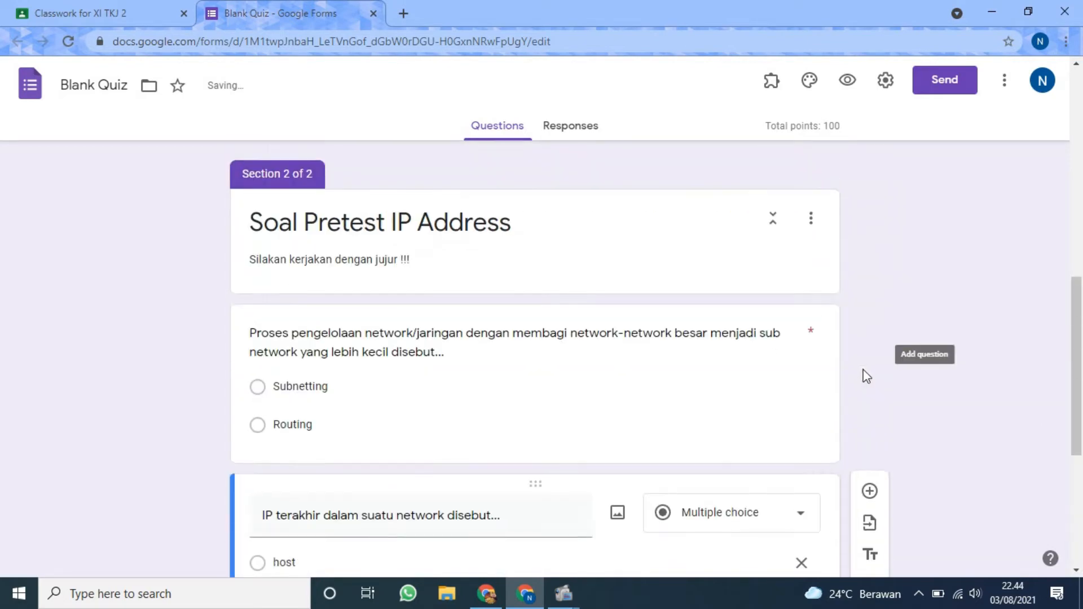
scroll(602, 341, "down", 15)
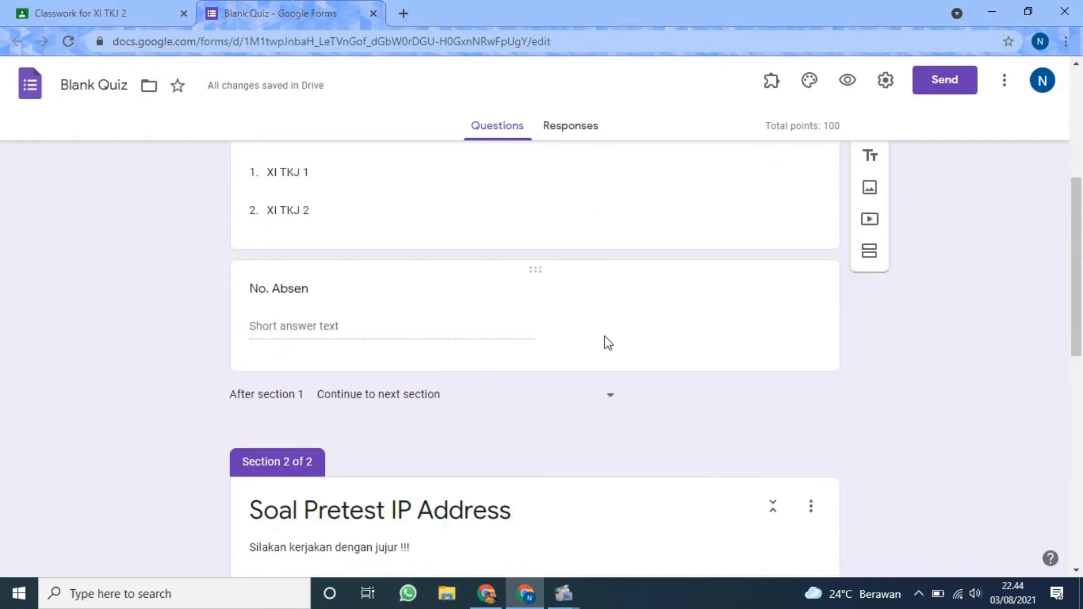
scroll(603, 336, "up", 10)
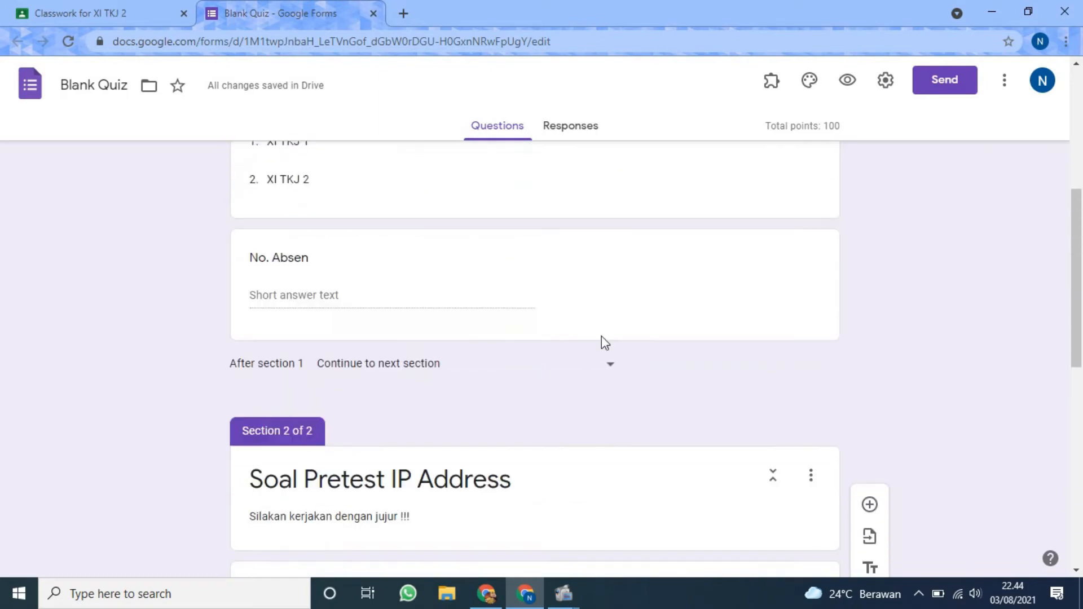
scroll(604, 357, "down", 5)
scroll(604, 356, "up", 8)
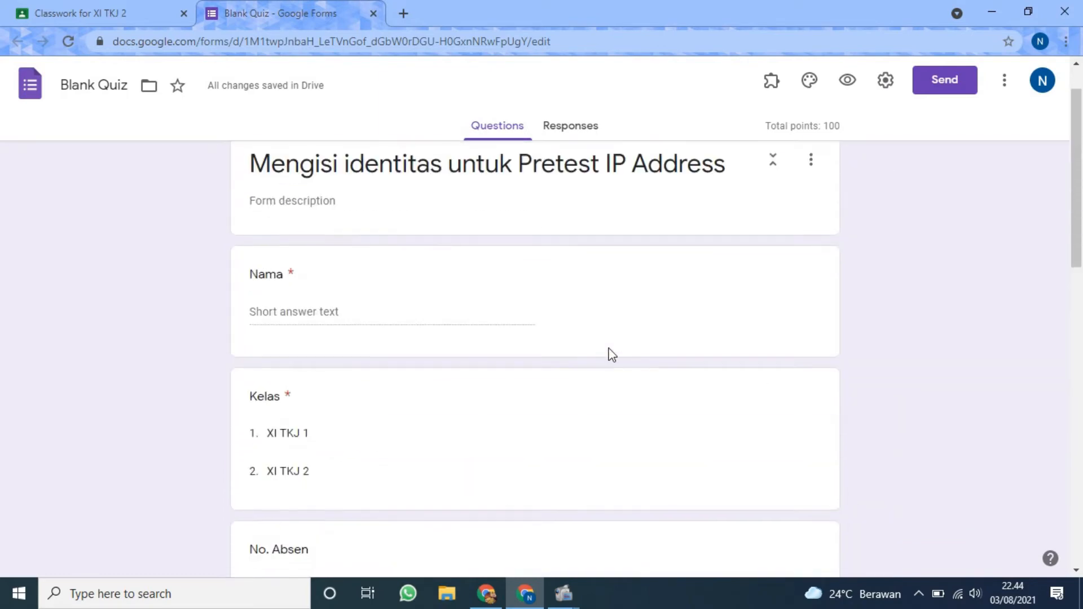
left_click(810, 81)
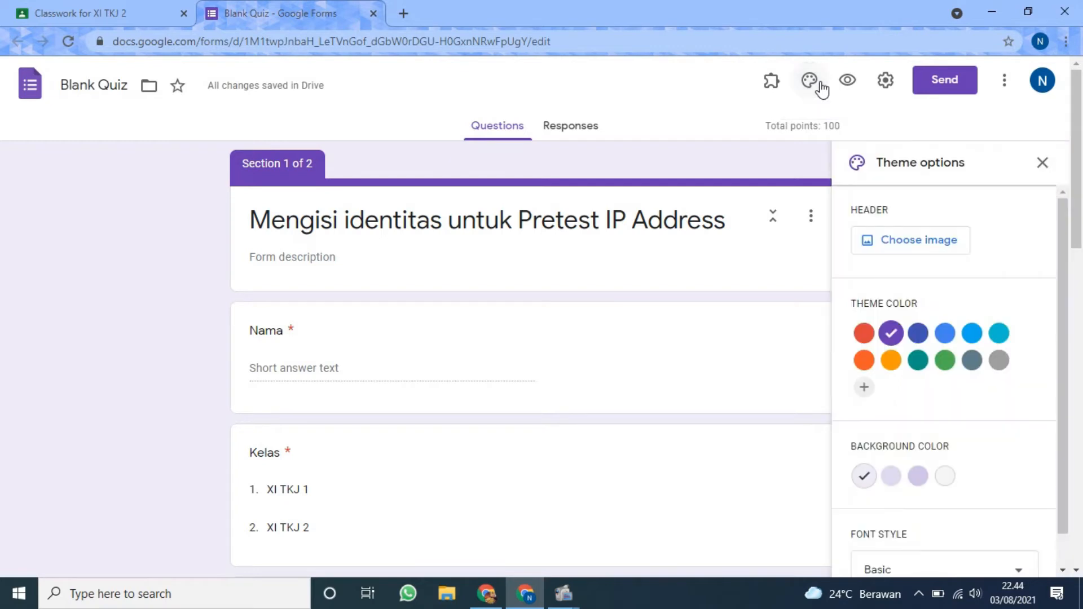
left_click(921, 239)
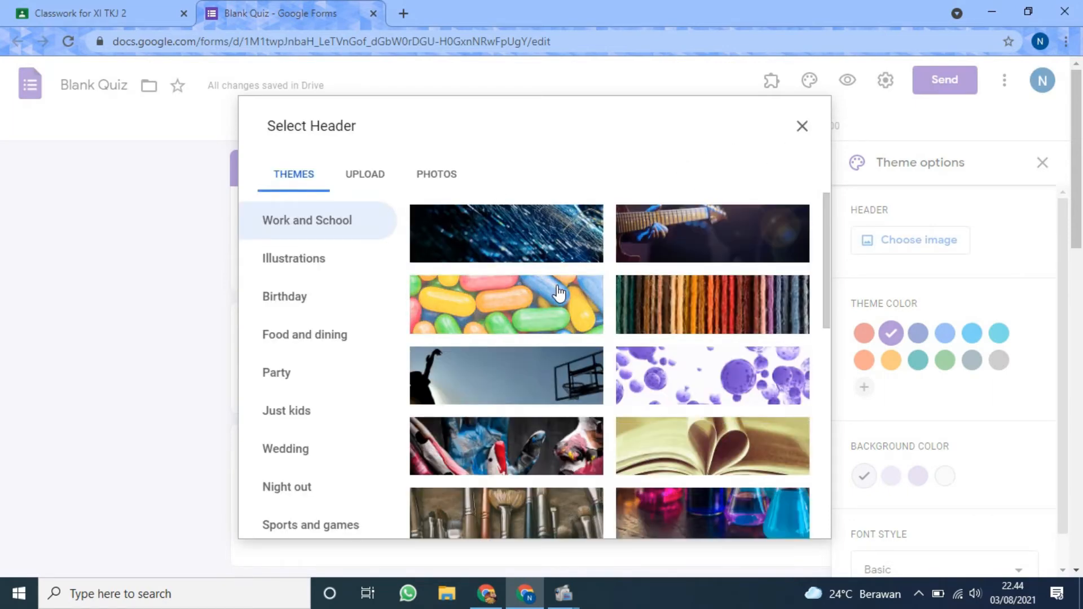
scroll(620, 332, "down", 1)
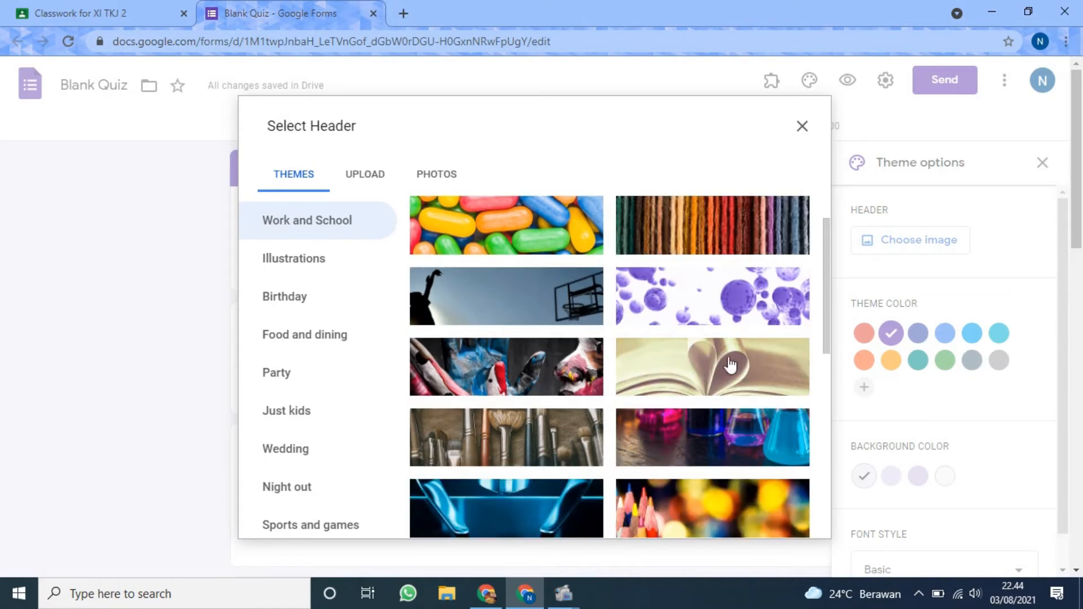
left_click(731, 366)
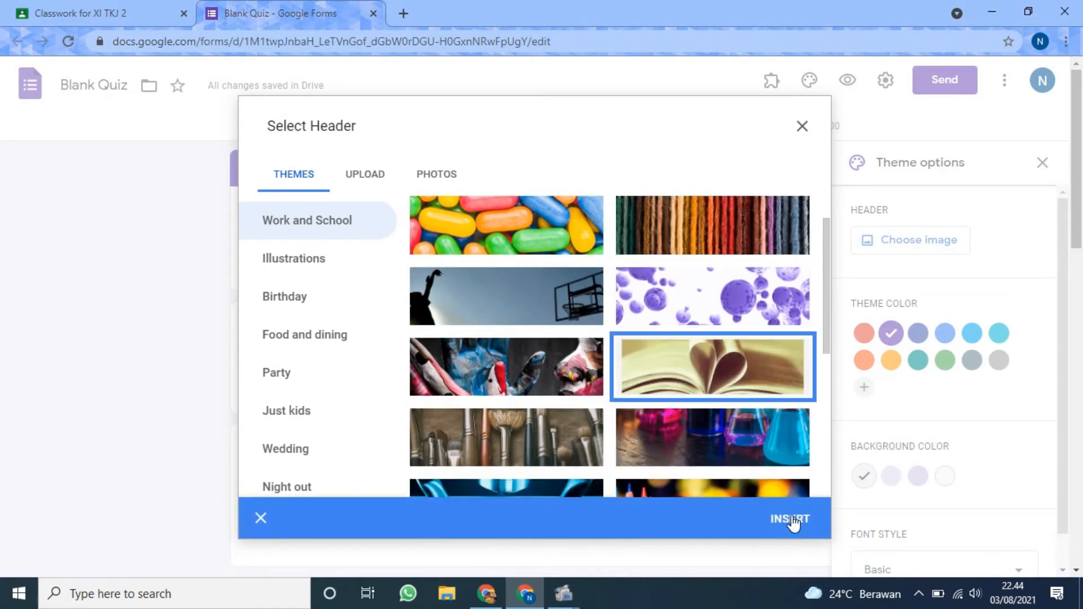
left_click(790, 525)
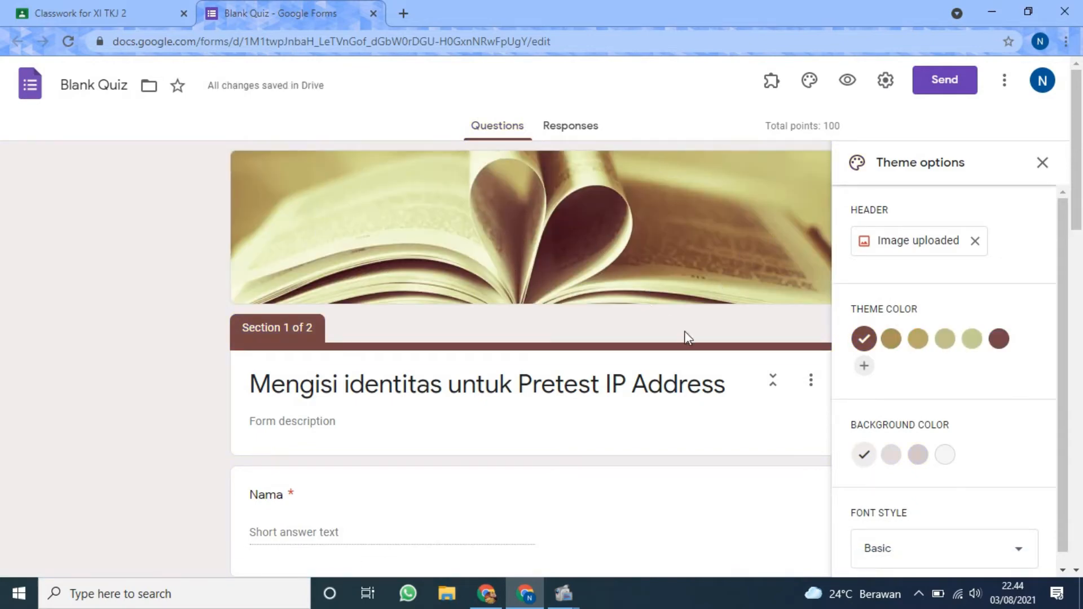
scroll(943, 357, "down", 1)
scroll(933, 492, "down", 3)
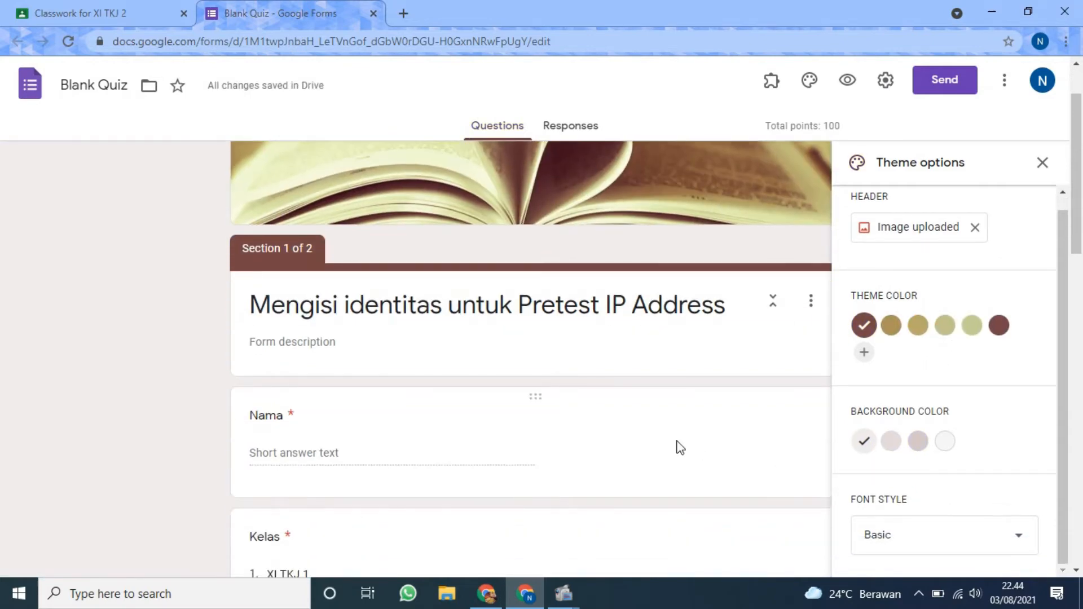
scroll(677, 443, "up", 3)
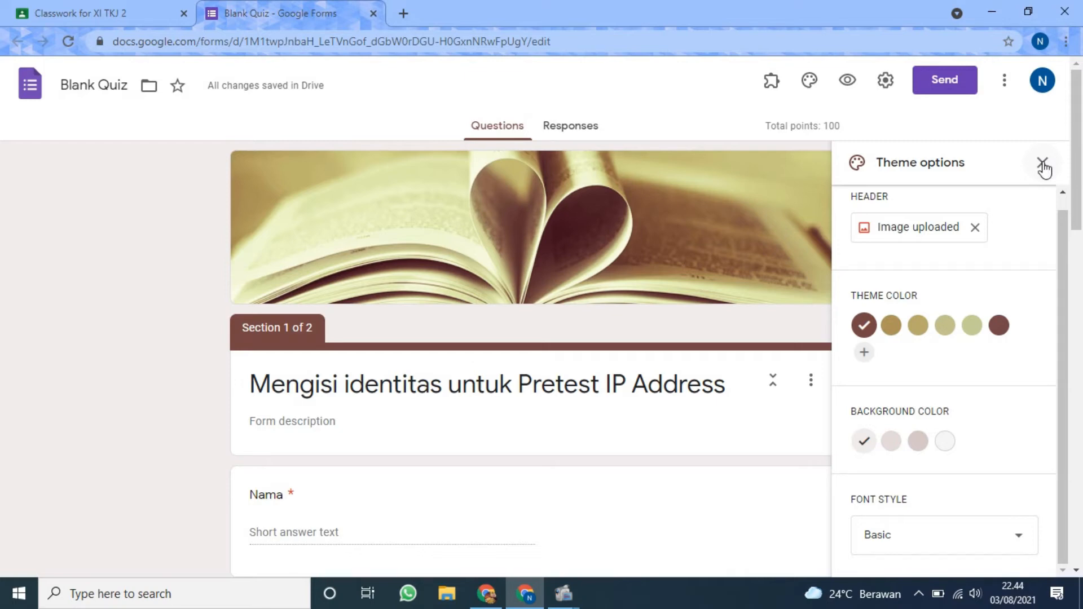
left_click(1043, 165)
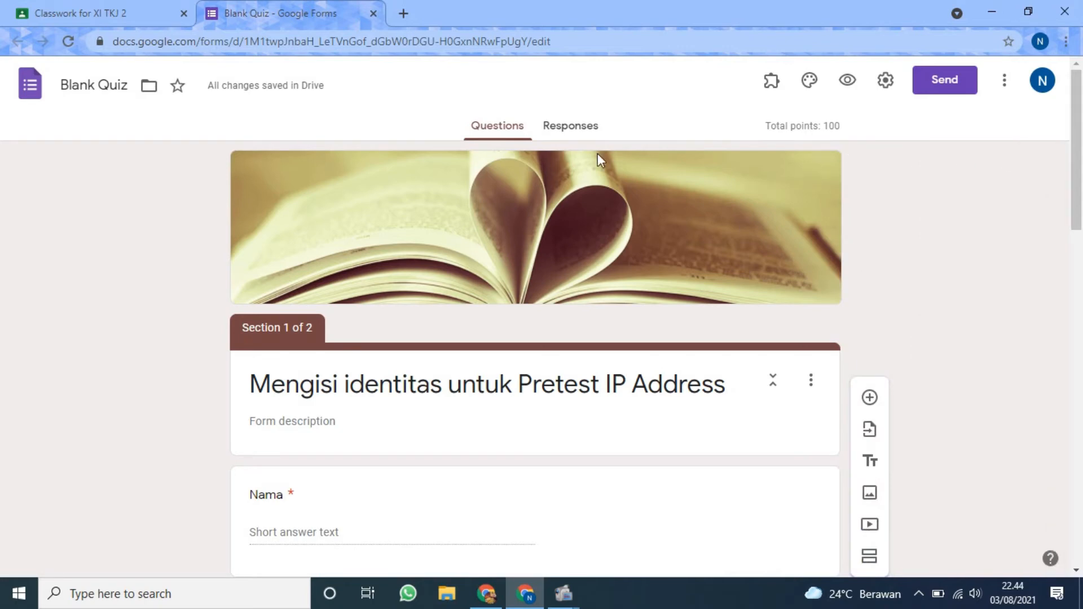
Review the themed form and open its preview to examine the identity section as students will see it.
scroll(515, 374, "down", 19)
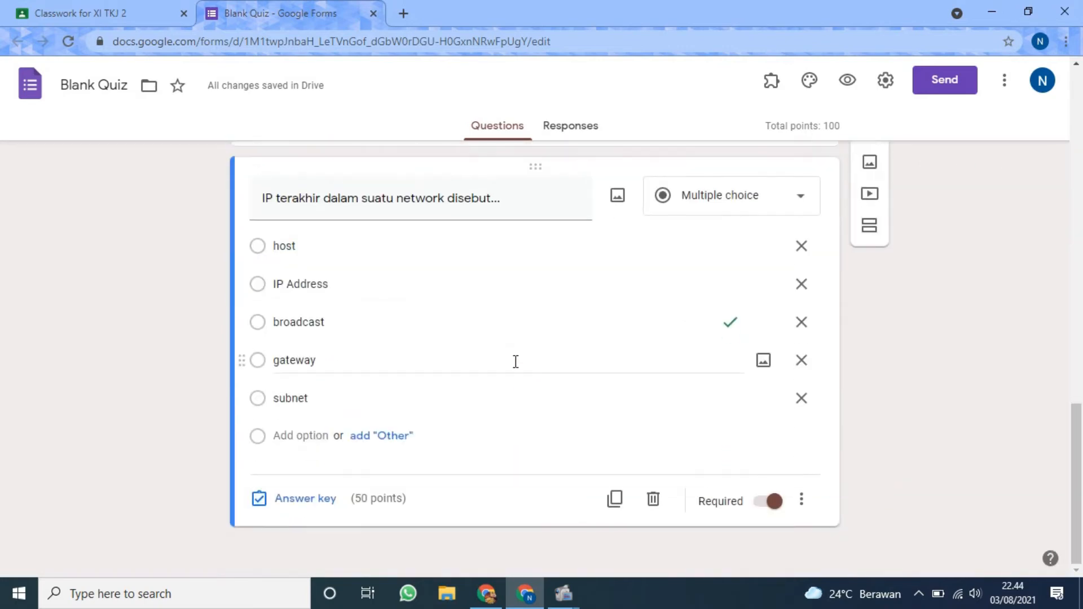
scroll(516, 361, "up", 4)
scroll(517, 350, "up", 16)
scroll(517, 352, "down", 5)
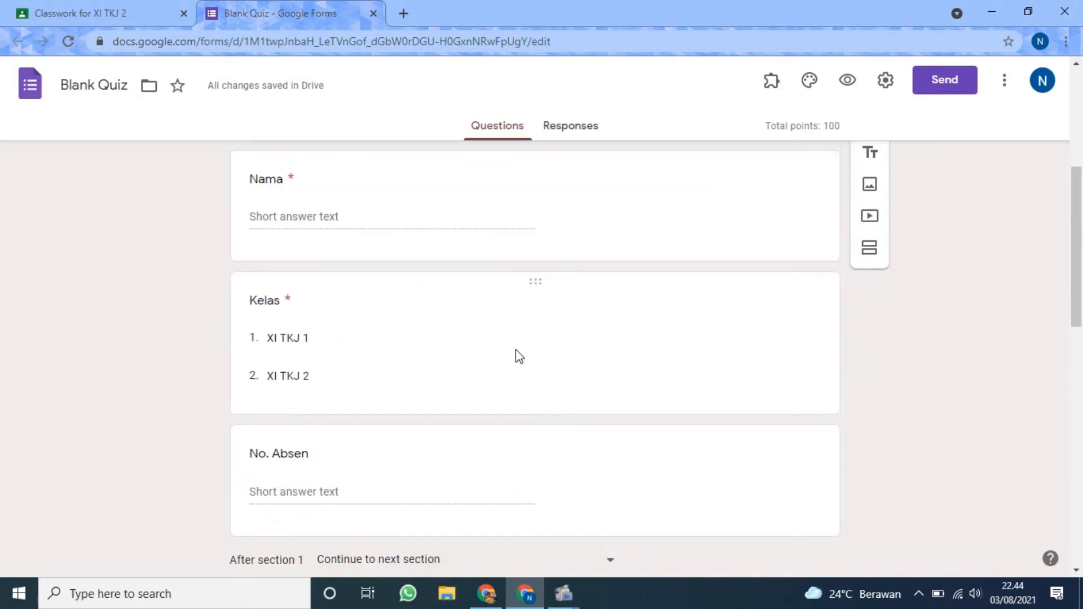
scroll(519, 355, "up", 5)
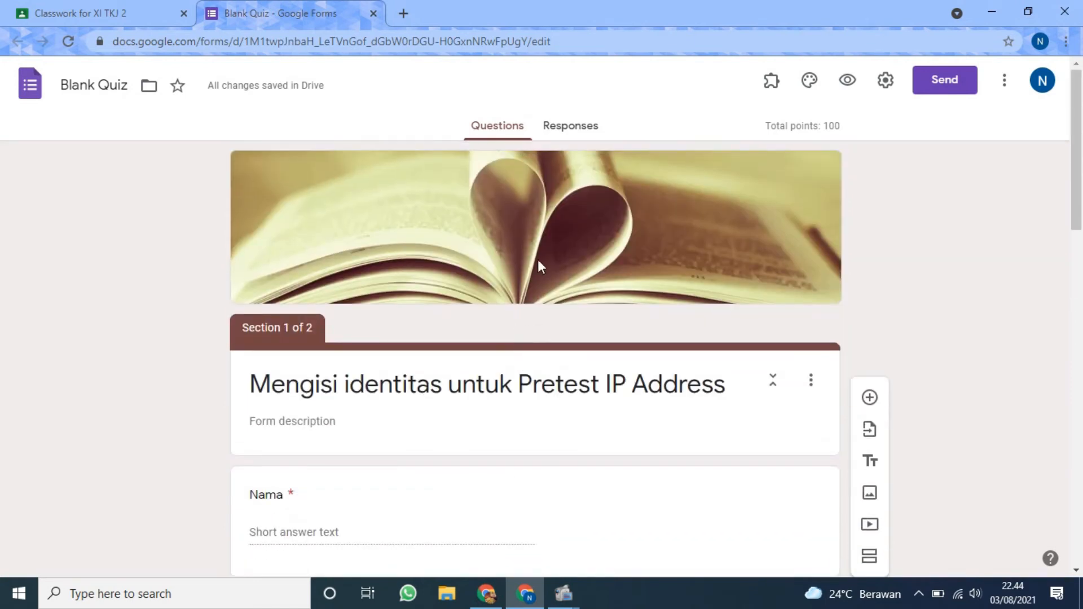
left_click(845, 83)
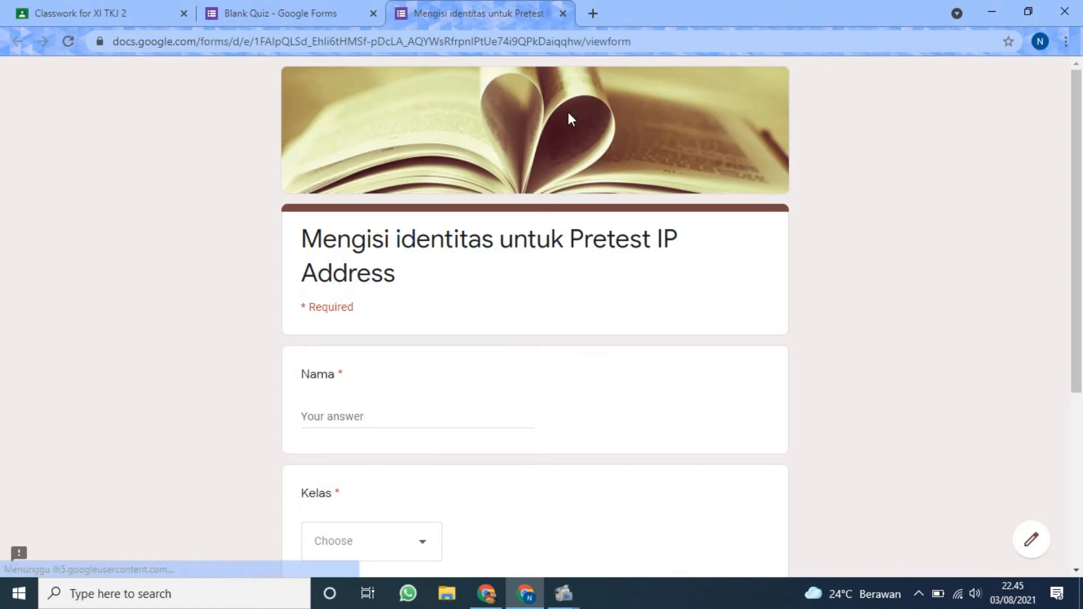
scroll(570, 127, "down", 5)
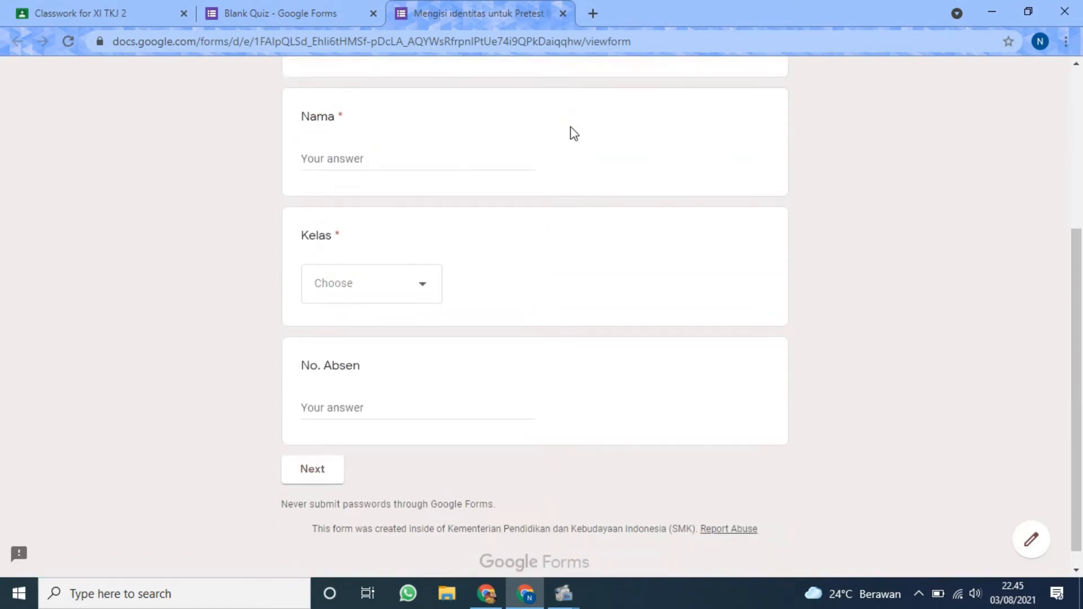
Fill in the preview's identity section with a student name, class XI TKJ 1 and No. Absen 37, and continue to the question section.
scroll(570, 133, "up", 5)
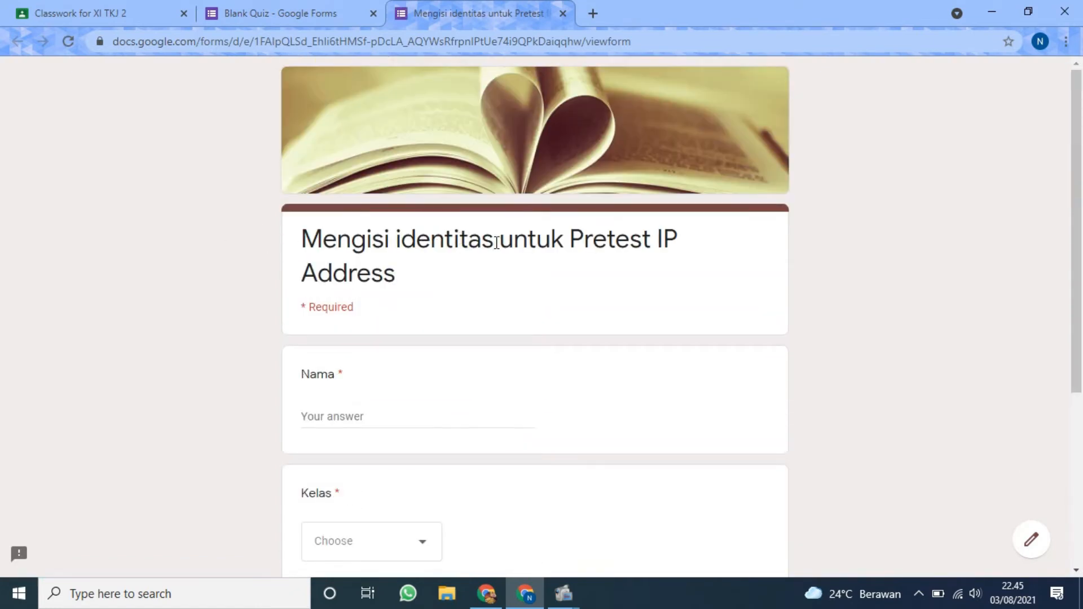
scroll(515, 306, "down", 3)
left_click(390, 257)
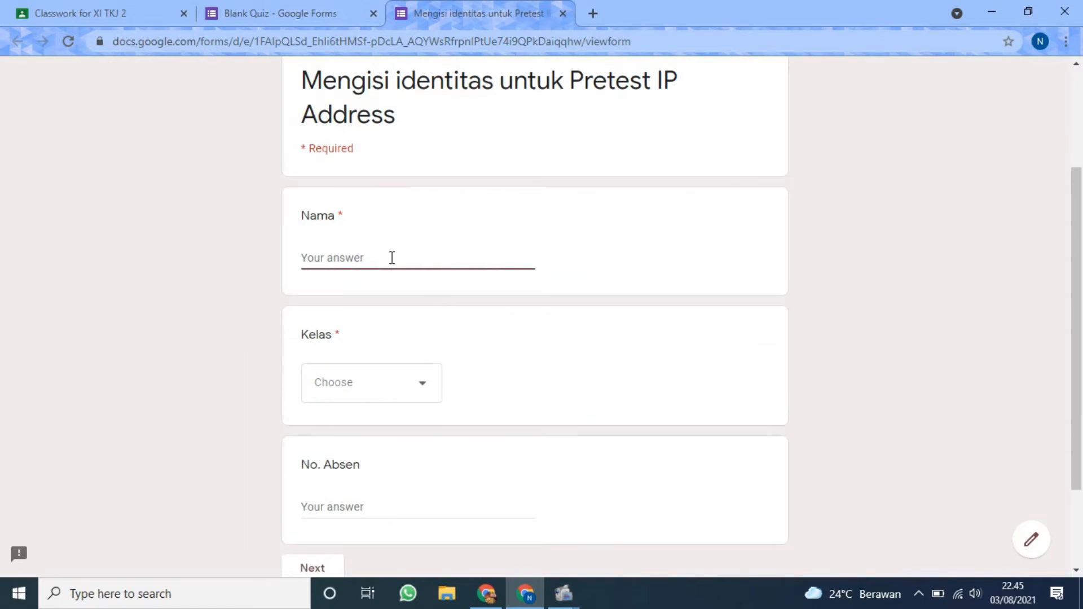
type("Nurma")
left_click(382, 388)
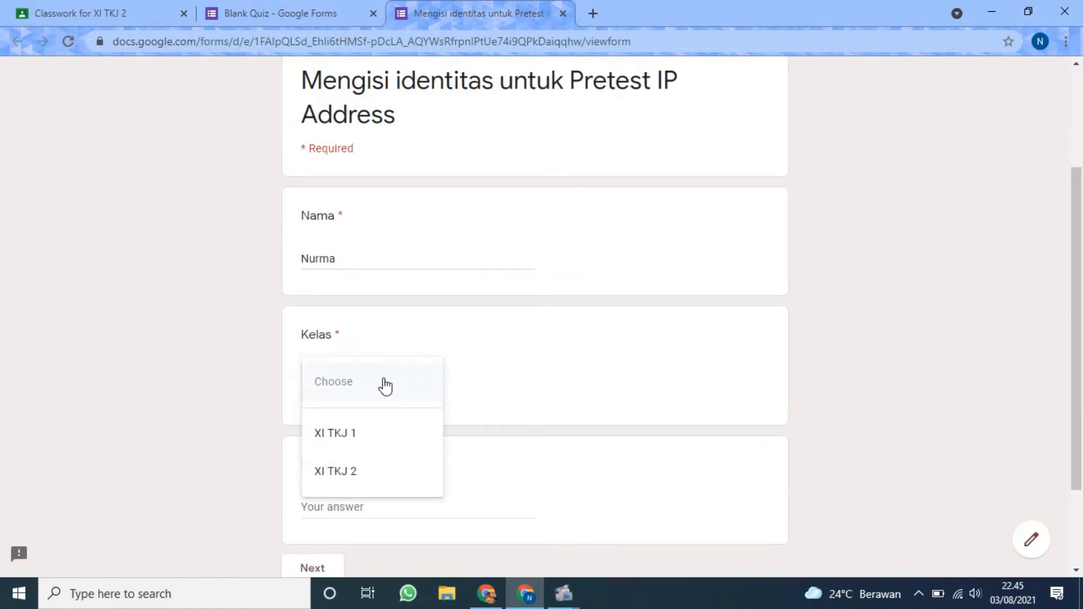
left_click(389, 435)
left_click(395, 504)
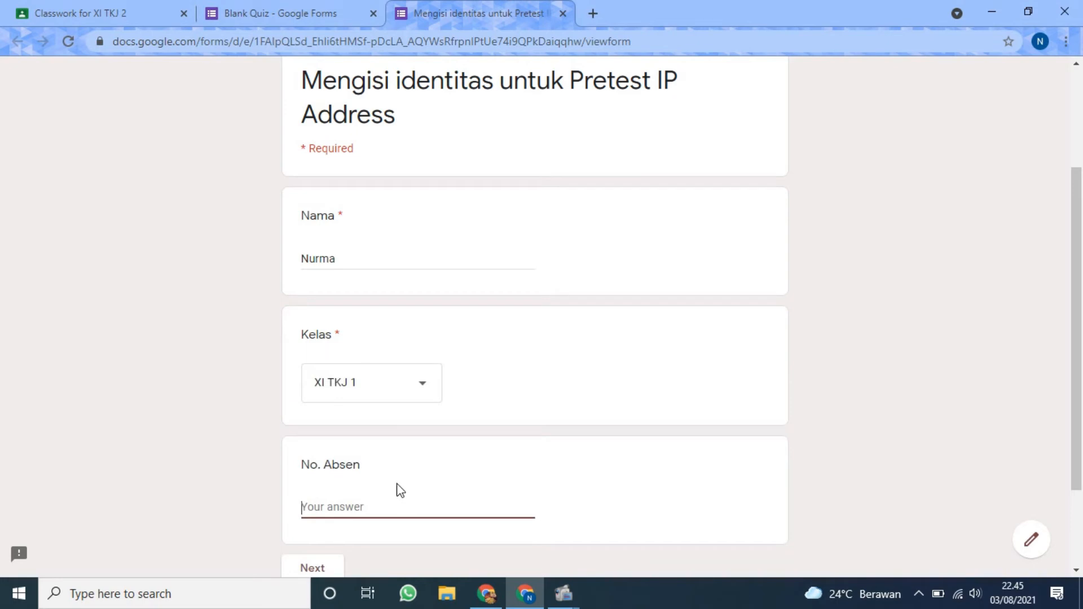
type("37")
scroll(407, 479, "down", 2)
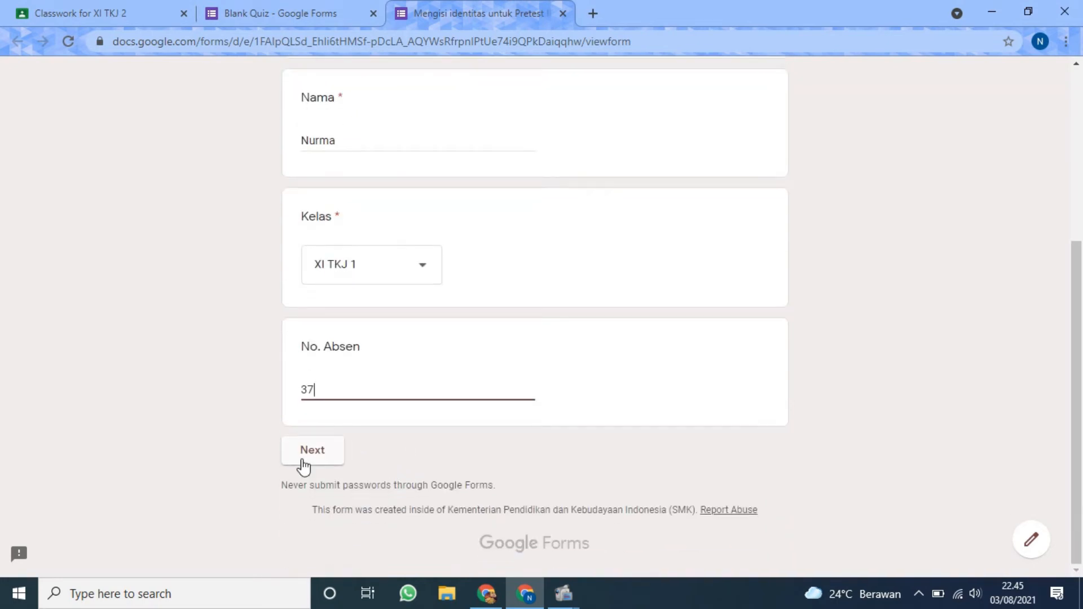
left_click(326, 442)
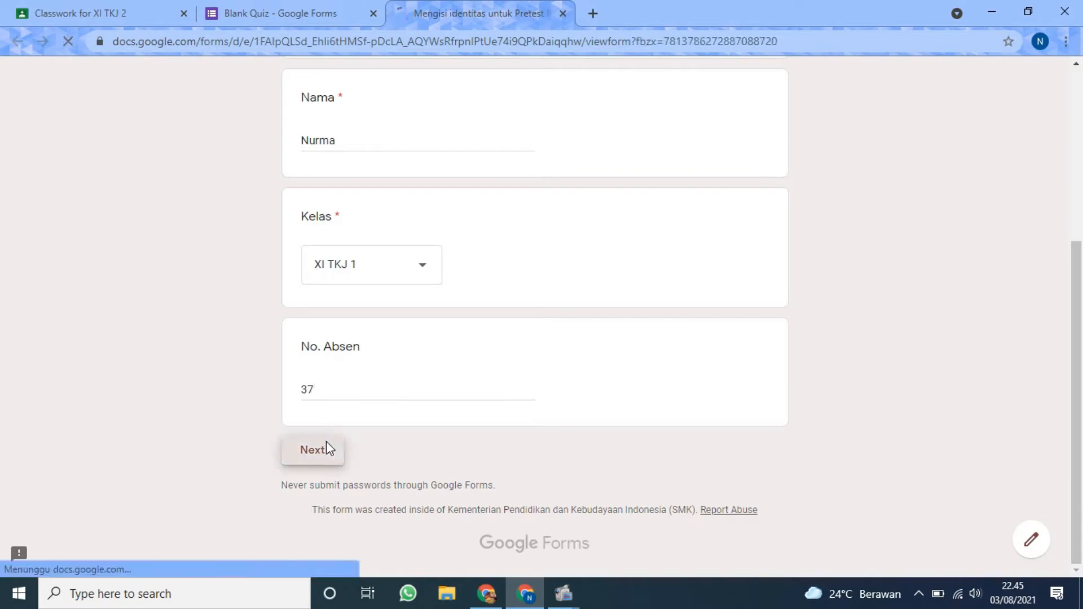
Examine the multiple-choice questions in the preview's second section and close the preview without submitting.
scroll(441, 395, "down", 7)
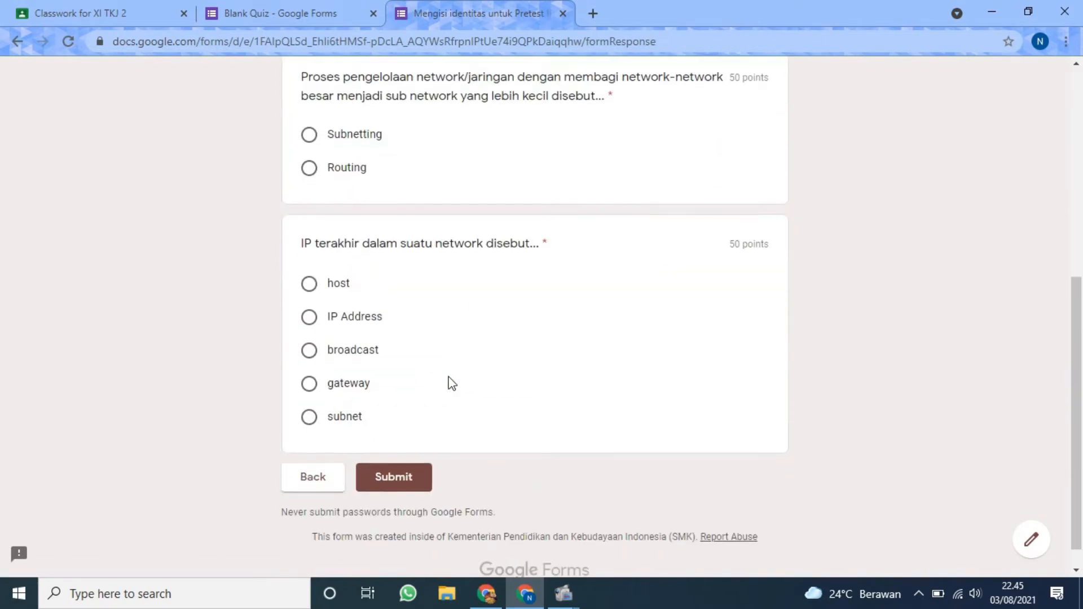
scroll(336, 370, "up", 5)
scroll(387, 531, "down", 5)
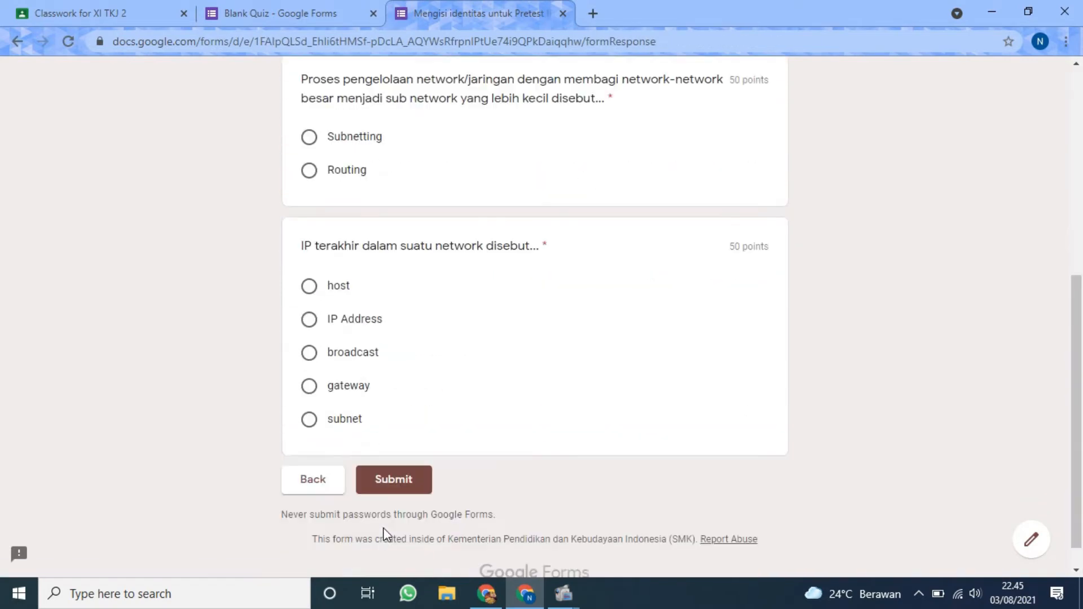
scroll(382, 503, "up", 7)
scroll(415, 338, "up", 1)
scroll(474, 281, "down", 7)
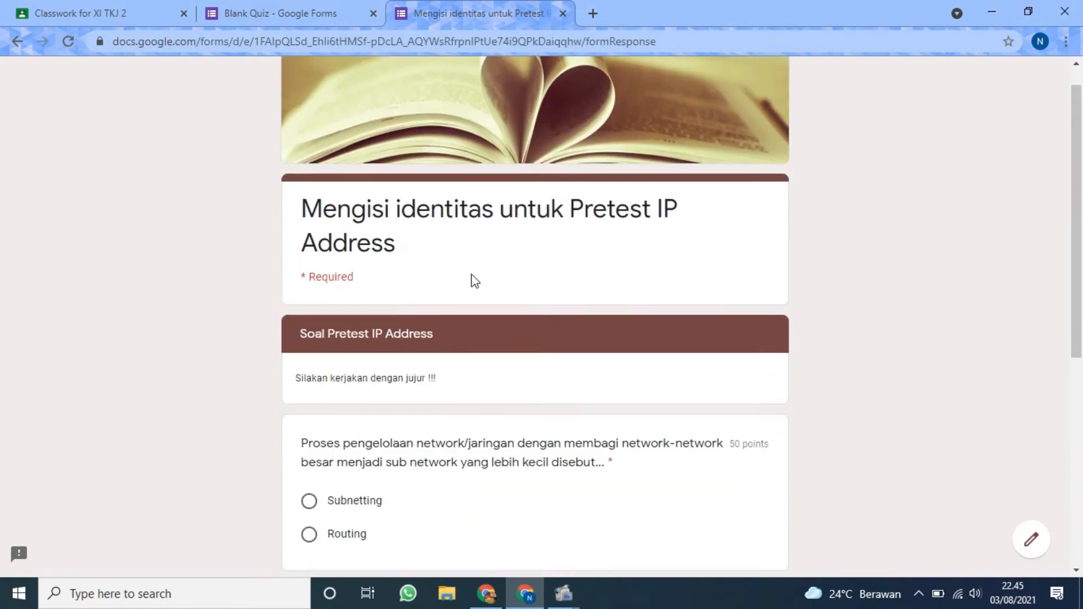
left_click(563, 12)
Rename the form file as "Prestest IP Address".
scroll(949, 254, "down", 2)
scroll(950, 254, "down", 18)
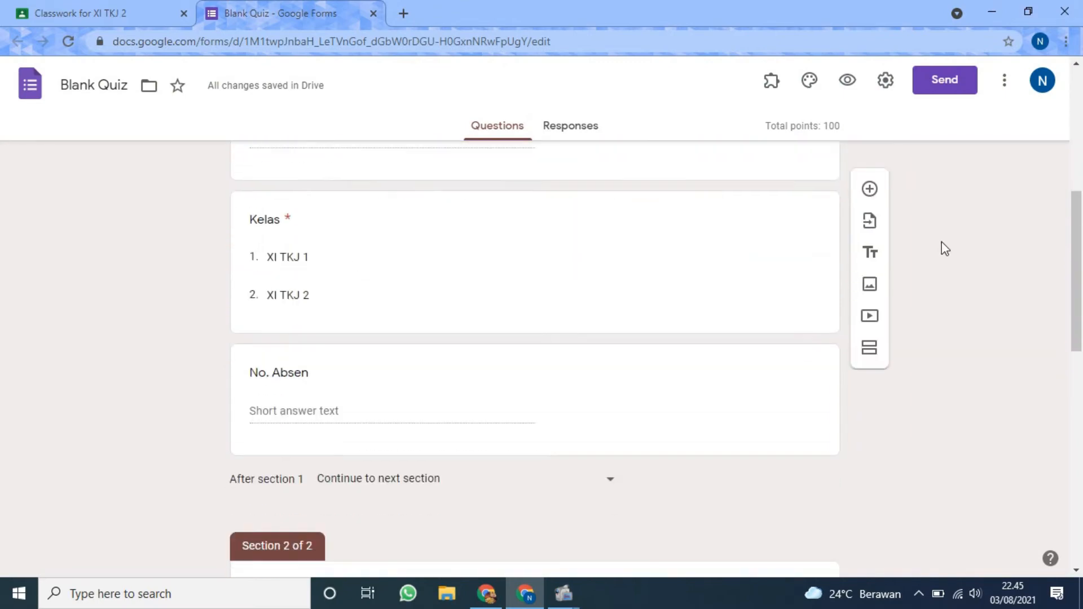
scroll(925, 241, "up", 20)
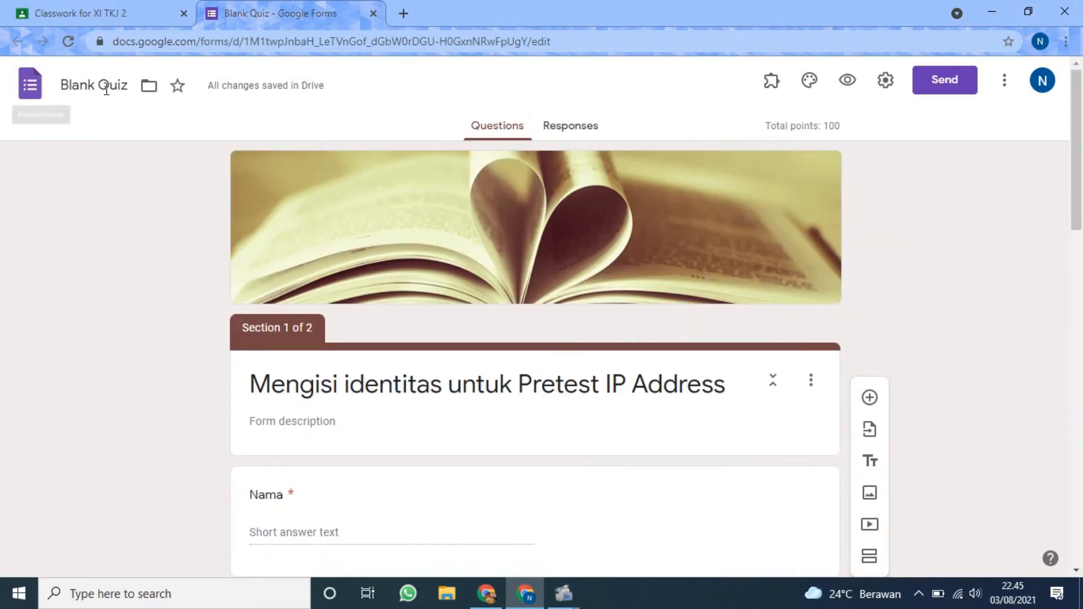
triple_click(129, 84)
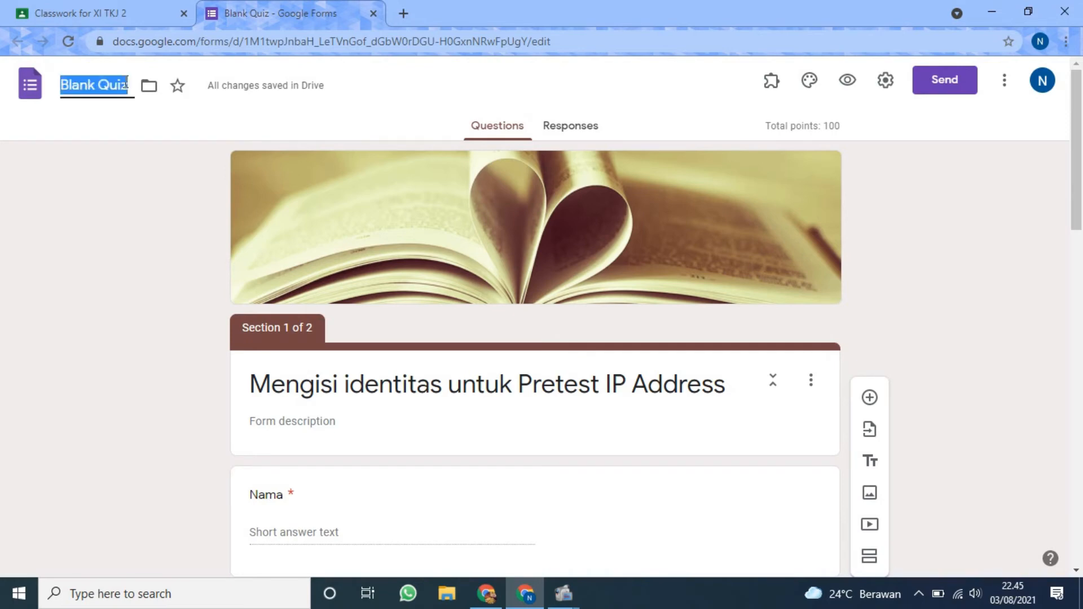
type("Prest")
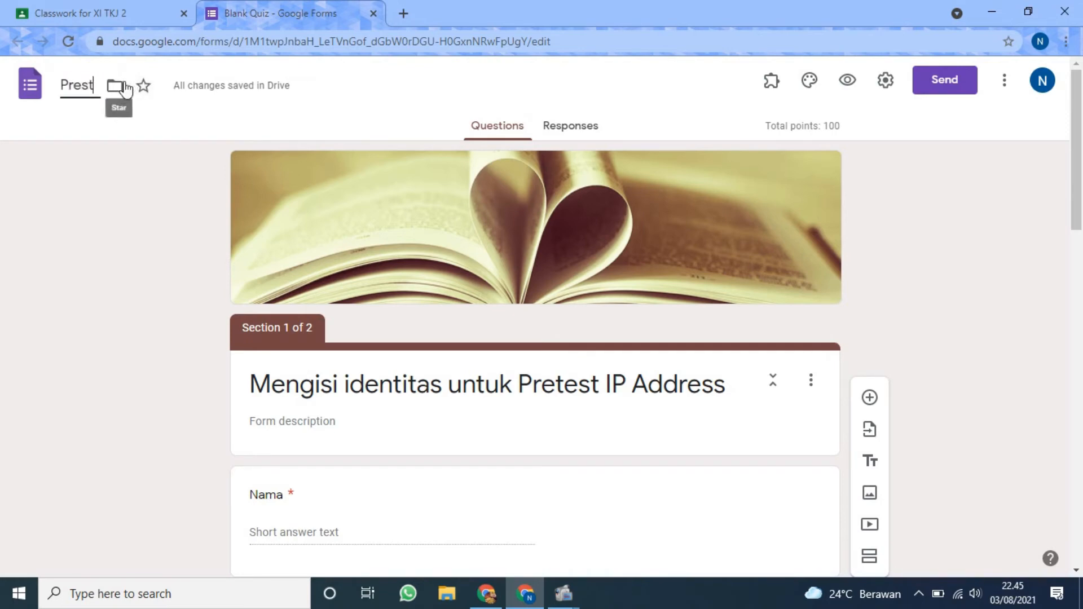
type("est")
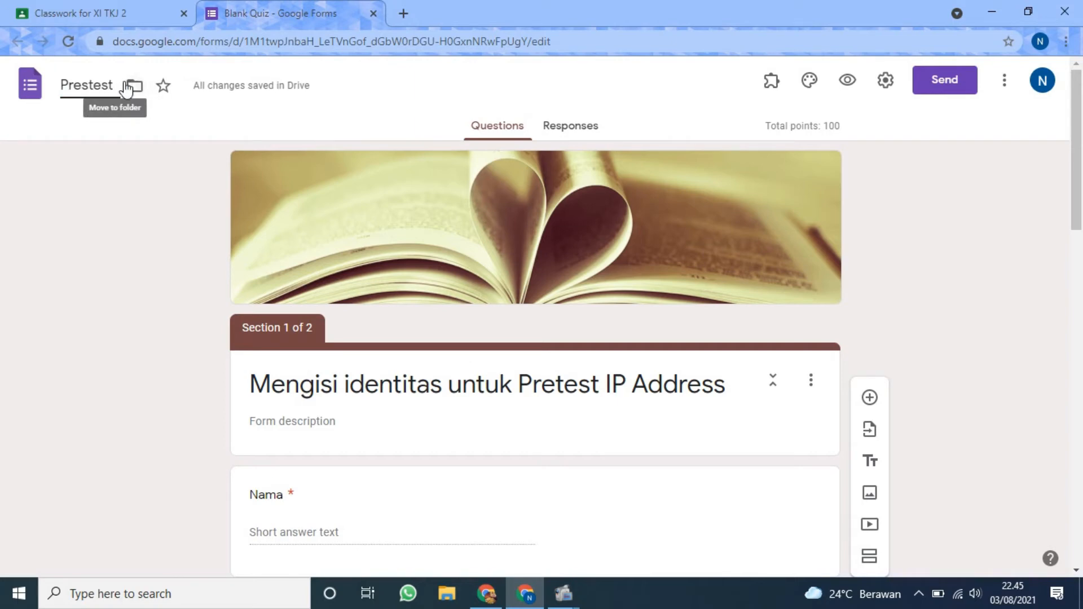
type(" IP A")
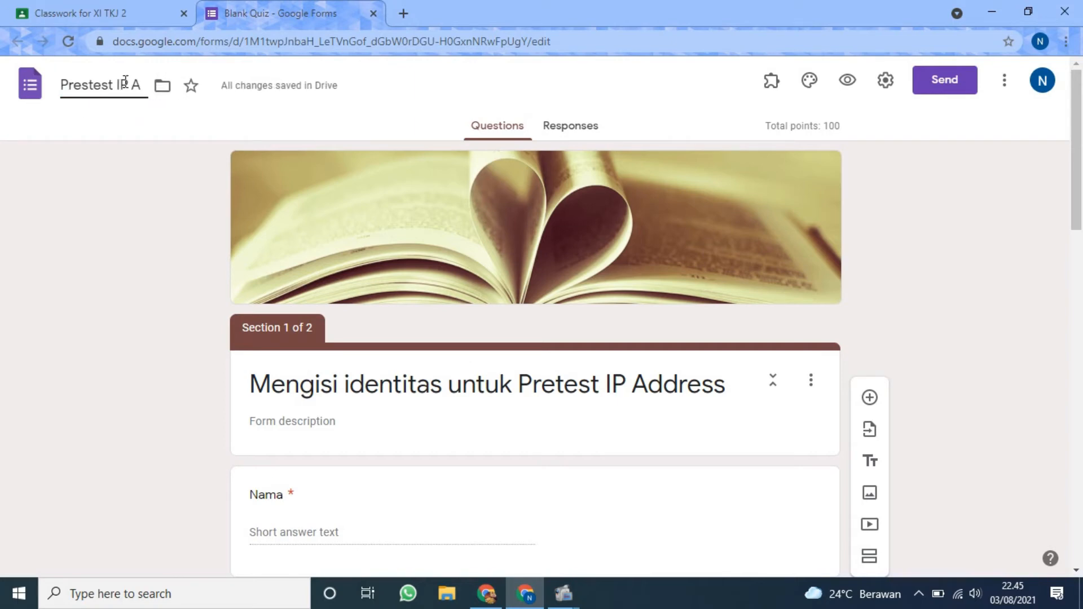
type("ddress")
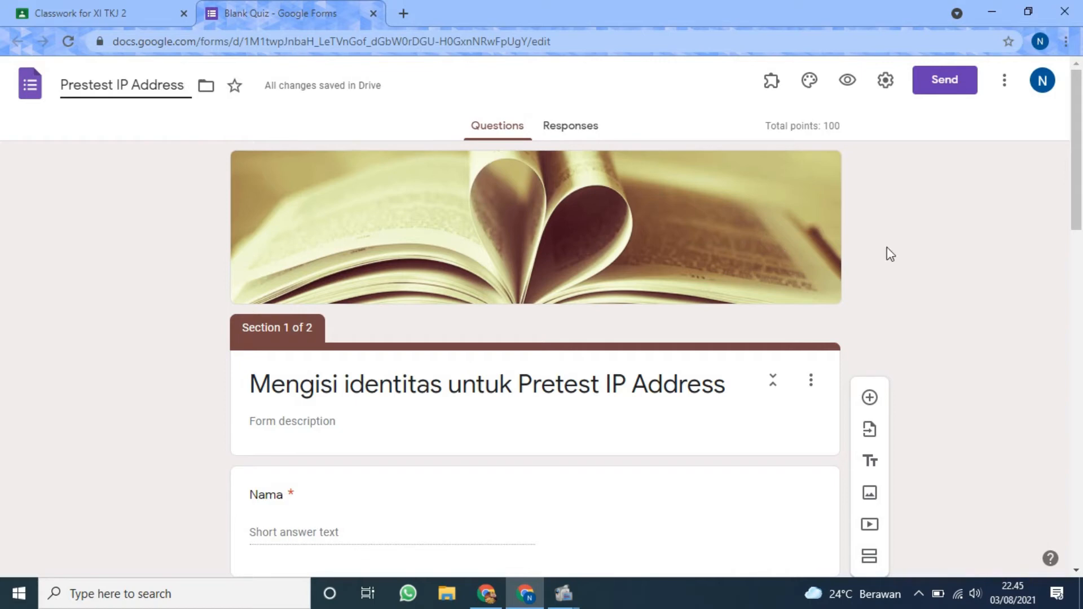
left_click(959, 248)
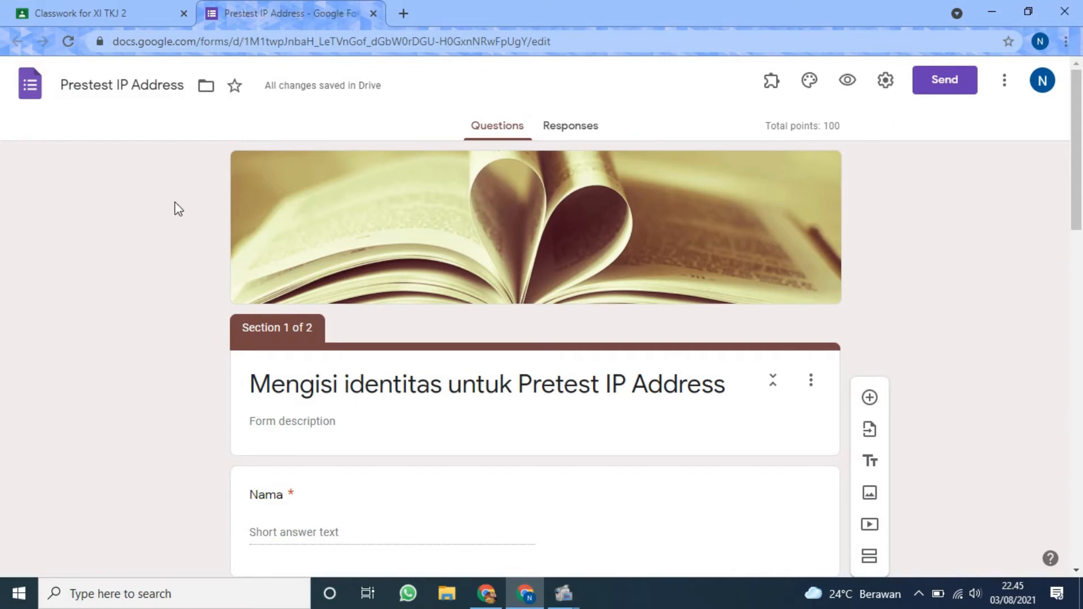
Review both sections of the form in the editor and check the quiz's total points.
scroll(292, 220, "down", 15)
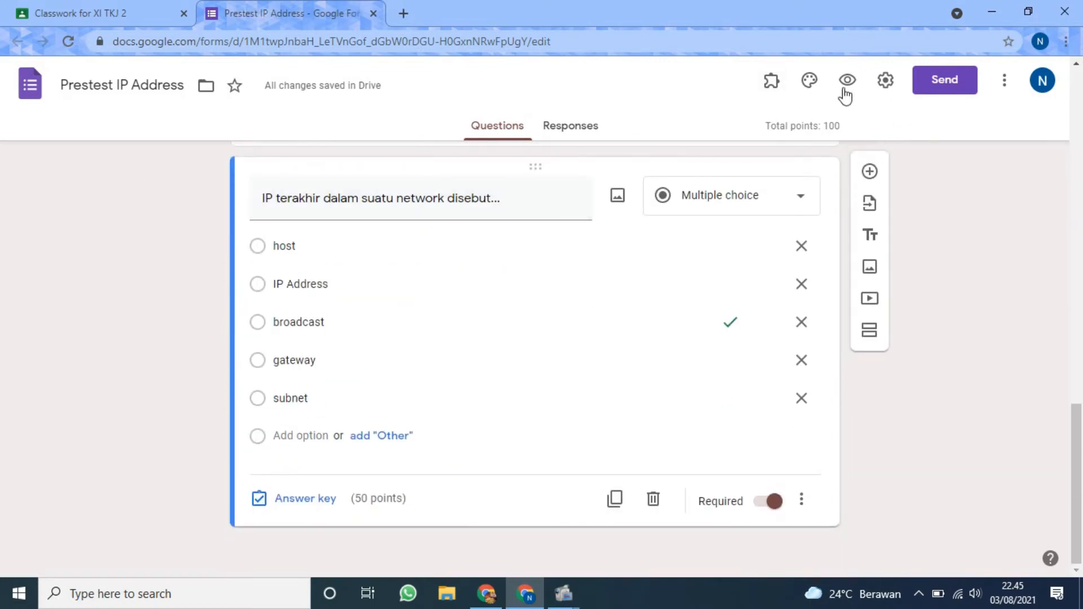
scroll(389, 338, "up", 10)
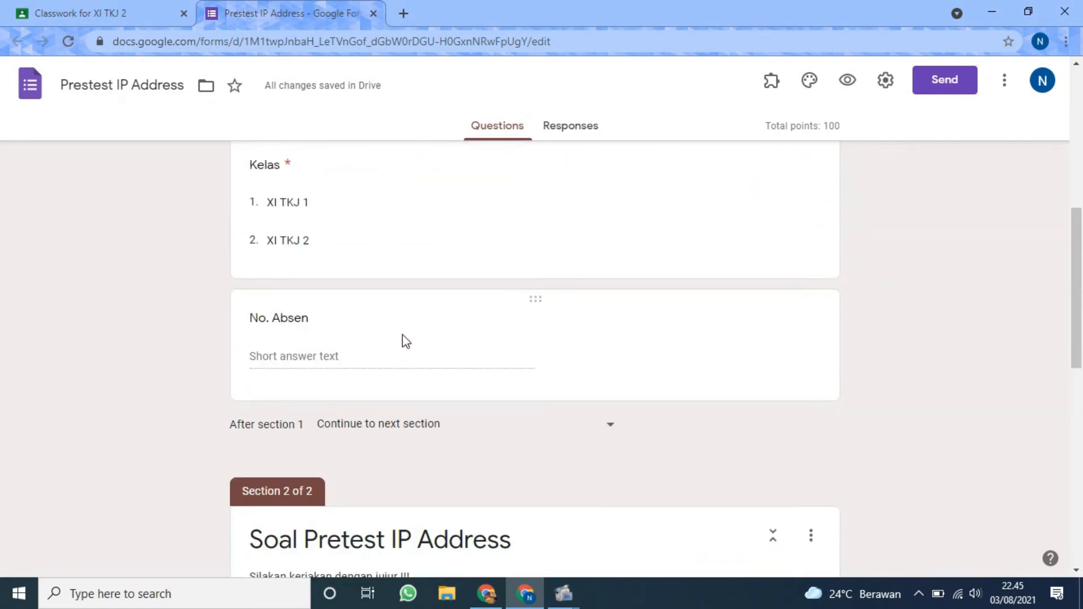
scroll(402, 334, "up", 7)
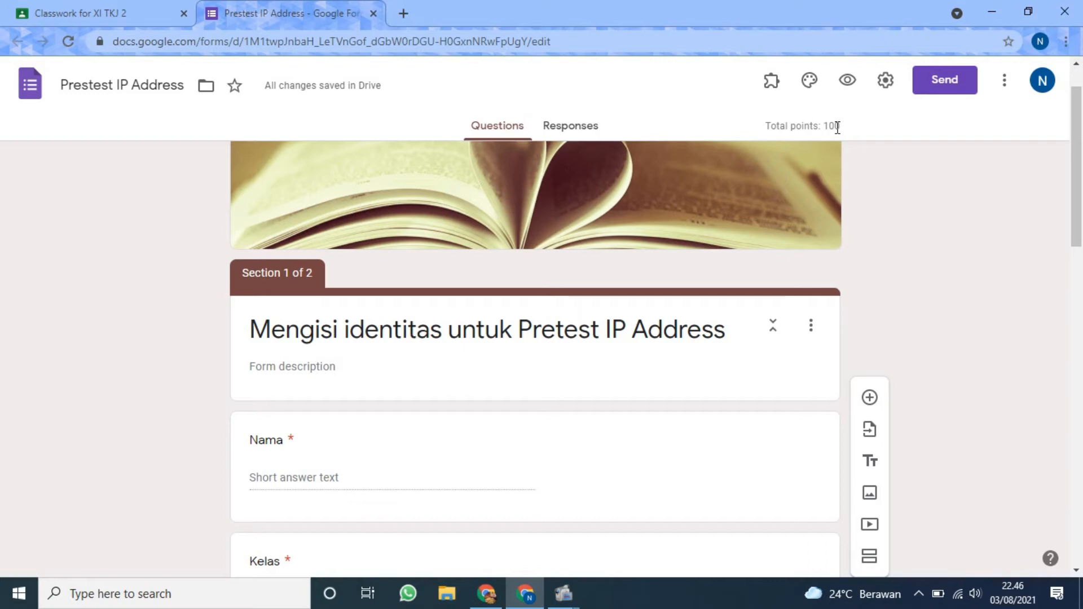
left_click_drag(826, 127, 859, 125)
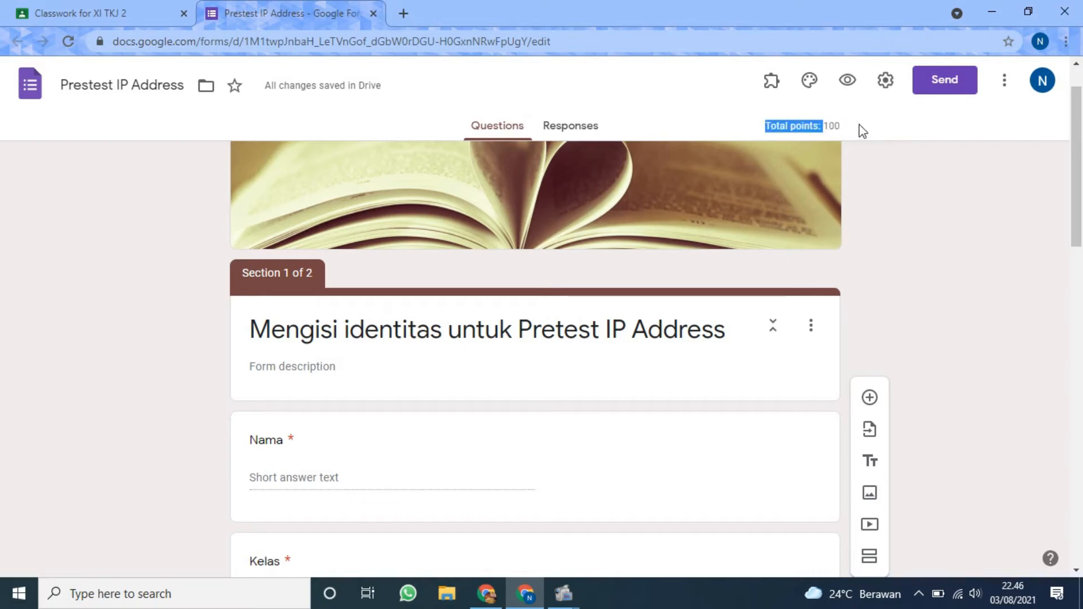
left_click(859, 124)
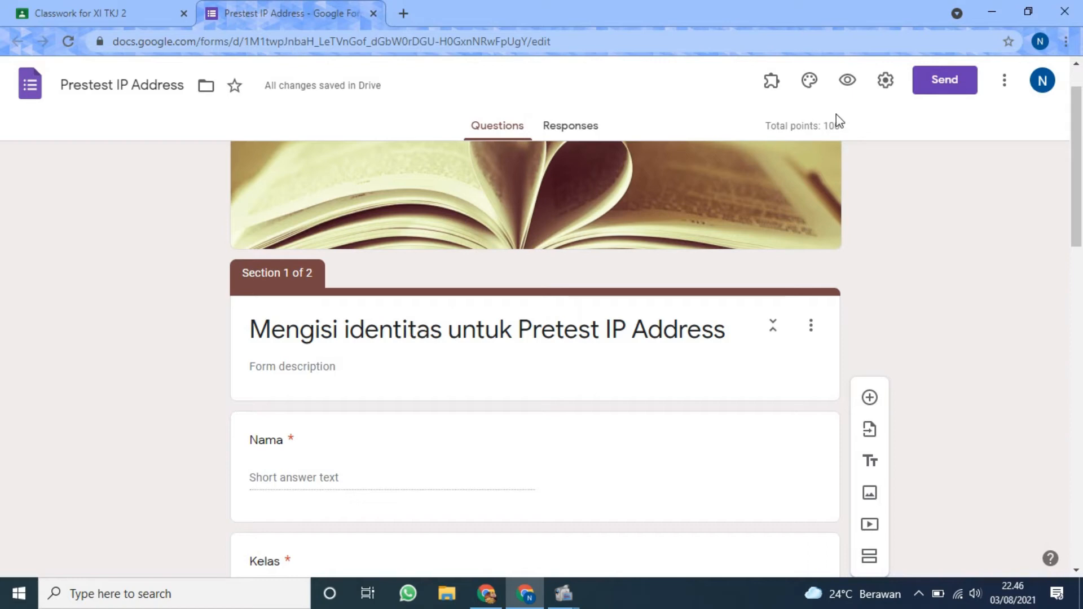
Open the form's general settings and try Collect emails on, leaving it turned off.
left_click(885, 80)
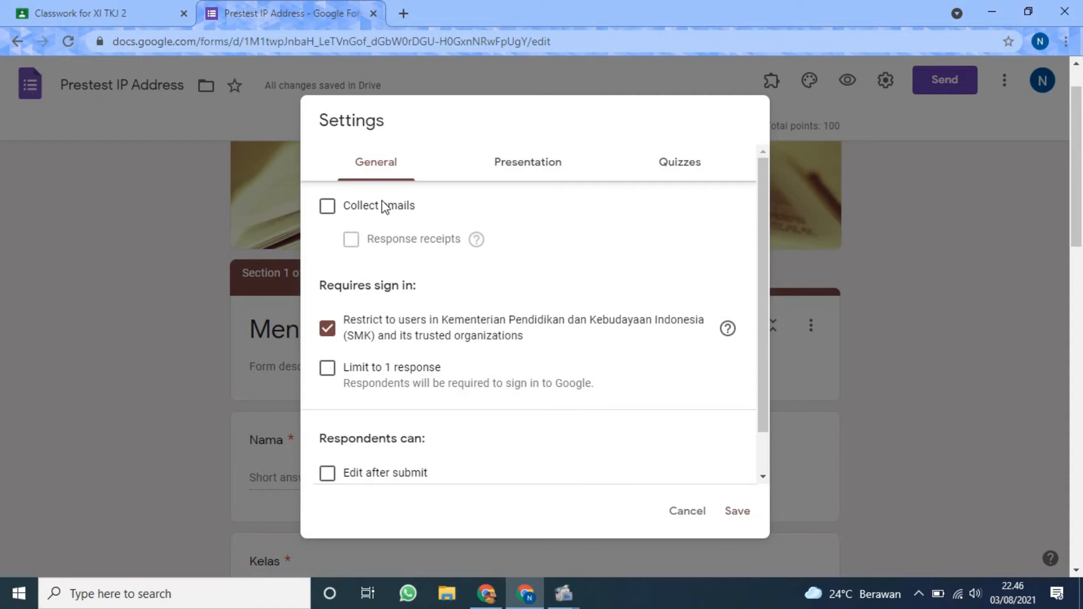
left_click(328, 206)
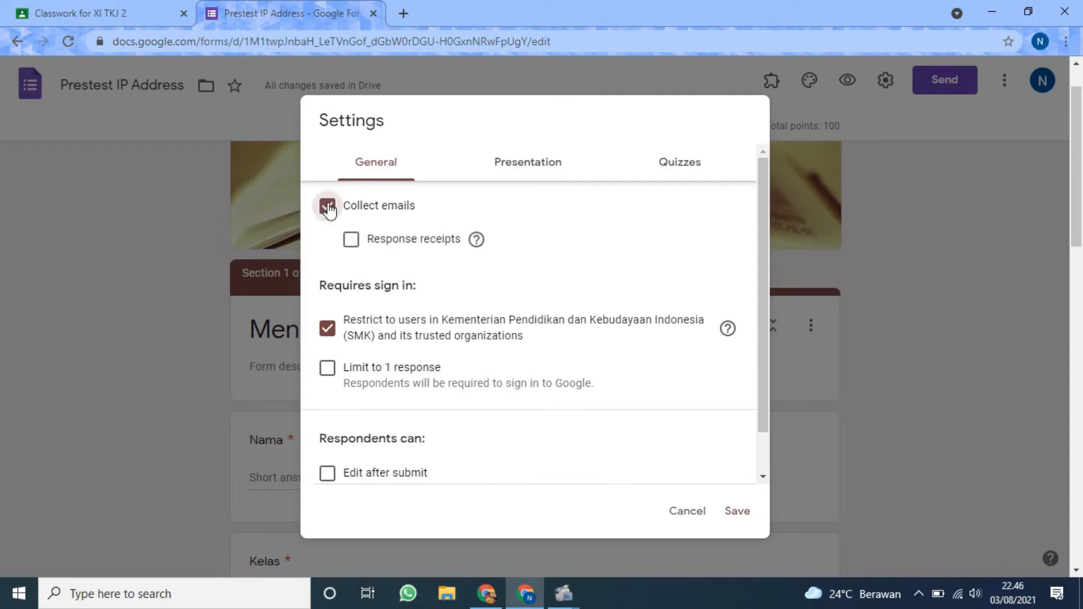
left_click(328, 206)
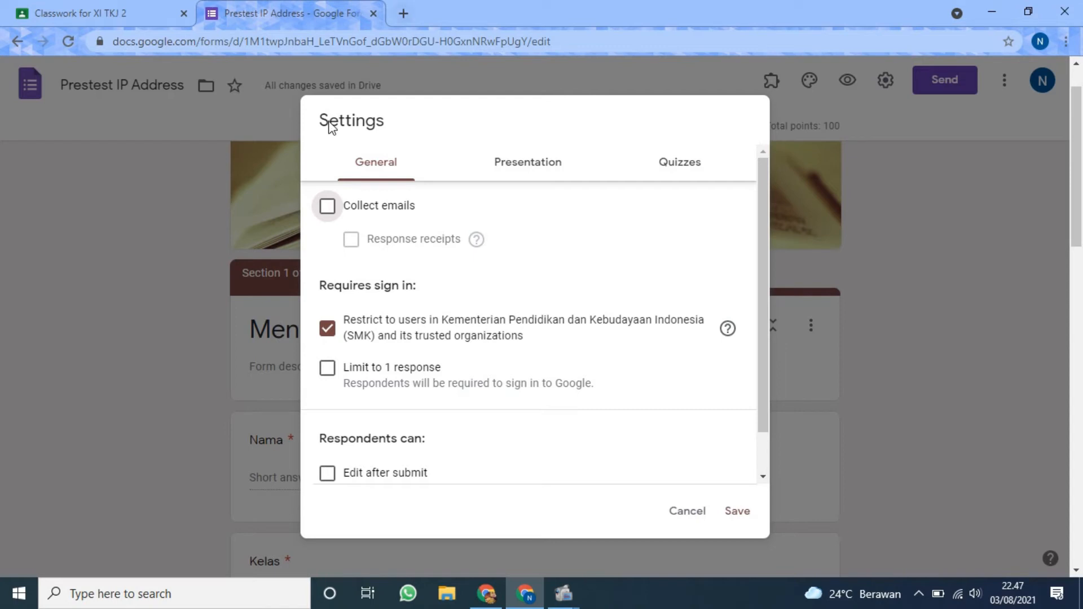
Remove the sign-in restriction to users in Kementerian Pendidikan dan Kebudayaan Indonesia (SMK) and its trusted organizations.
scroll(337, 326, "down", 1)
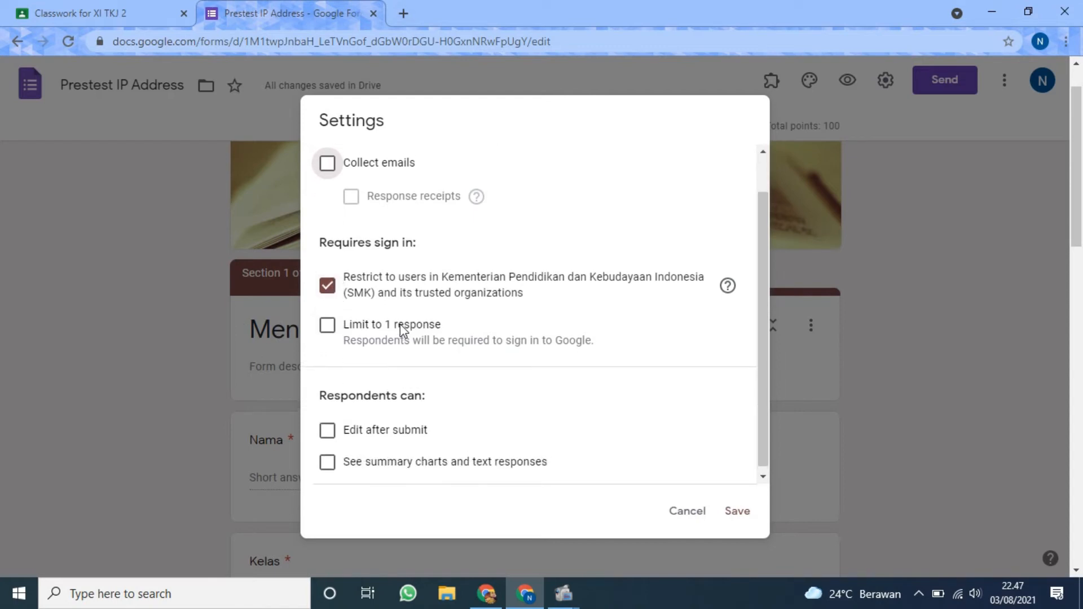
scroll(401, 326, "up", 1)
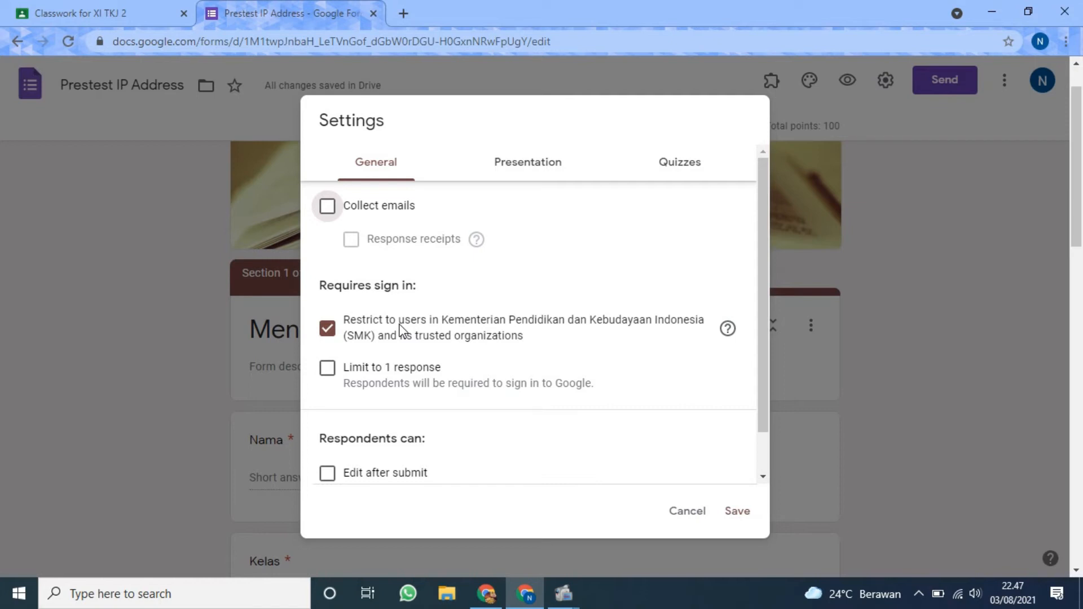
scroll(364, 326, "down", 1)
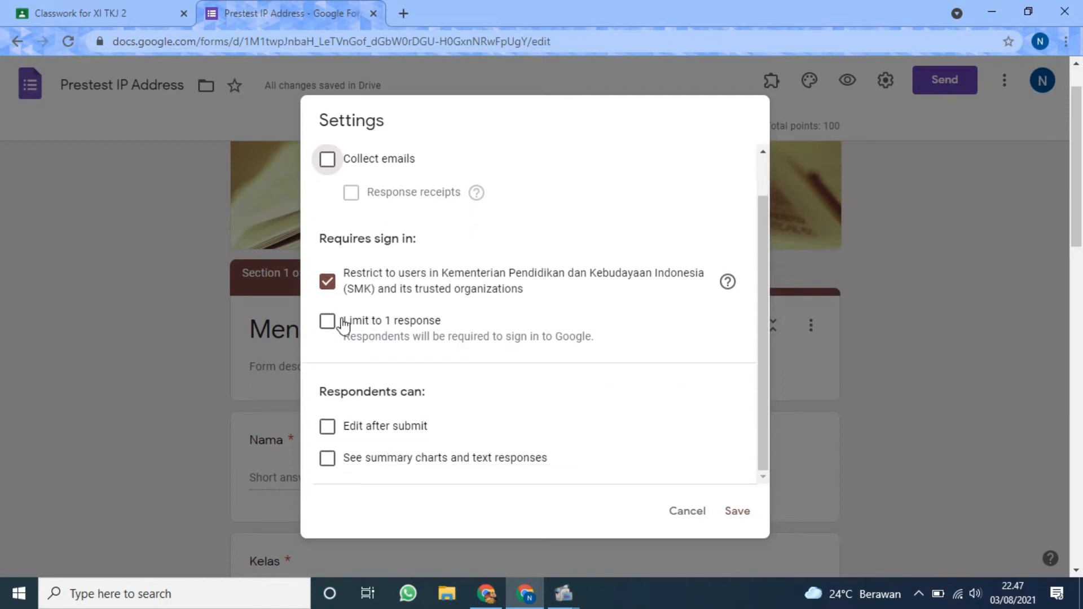
left_click(327, 282)
scroll(418, 301, "down", 1)
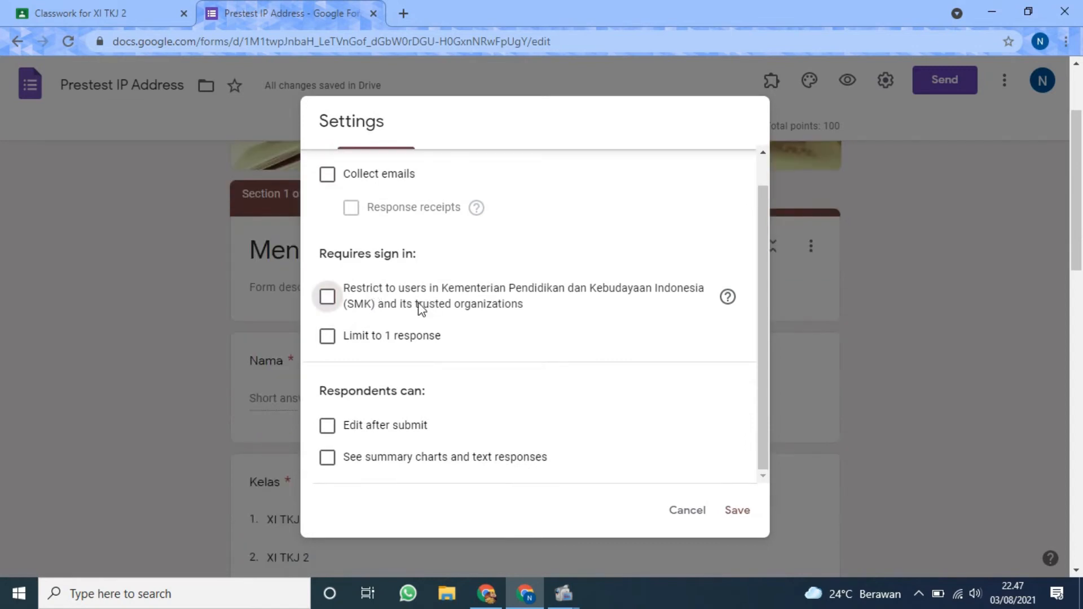
Turn on Limit to 1 response in the sign-in requirements and look over the remaining respondent options.
left_click(328, 337)
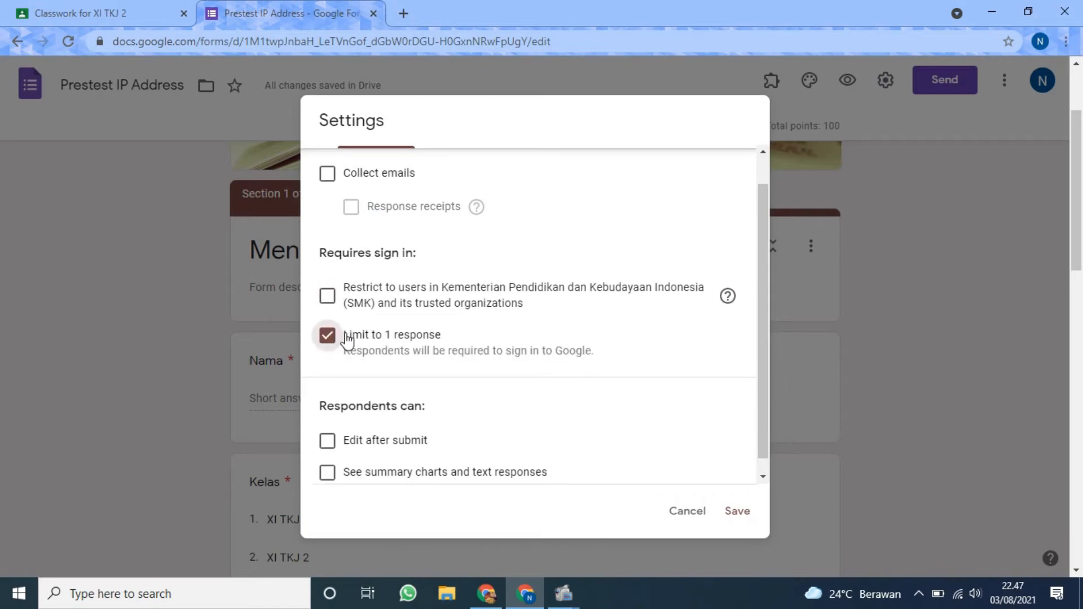
left_click(327, 338)
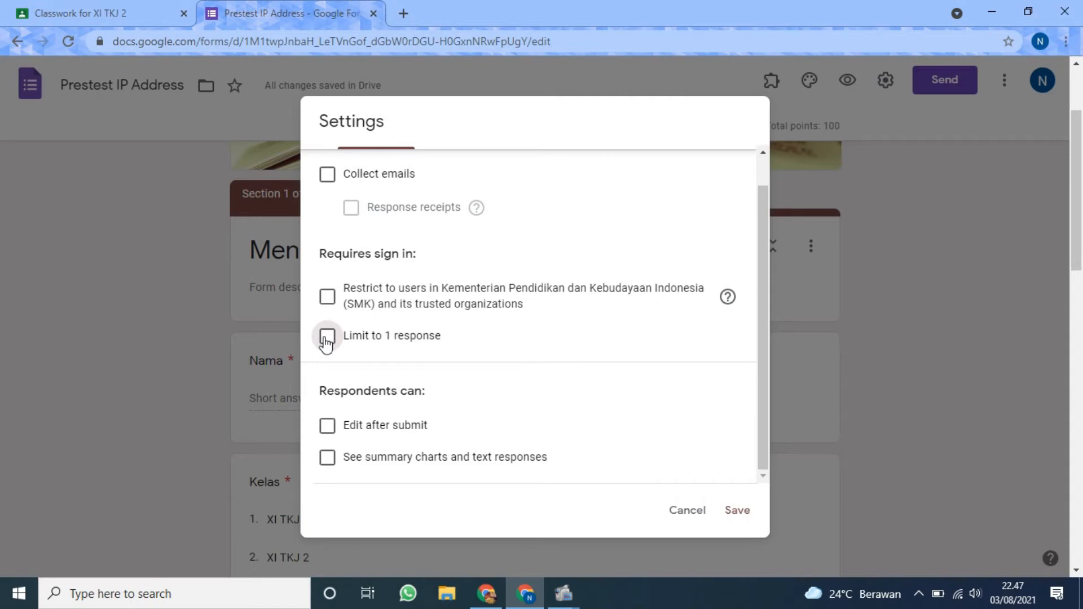
left_click(326, 337)
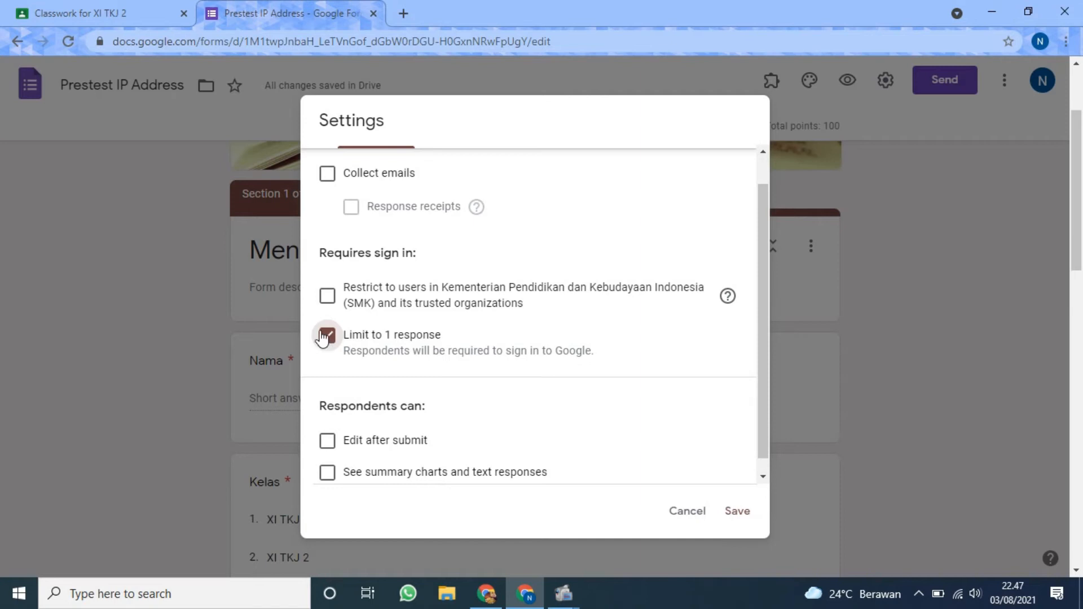
scroll(421, 351, "down", 1)
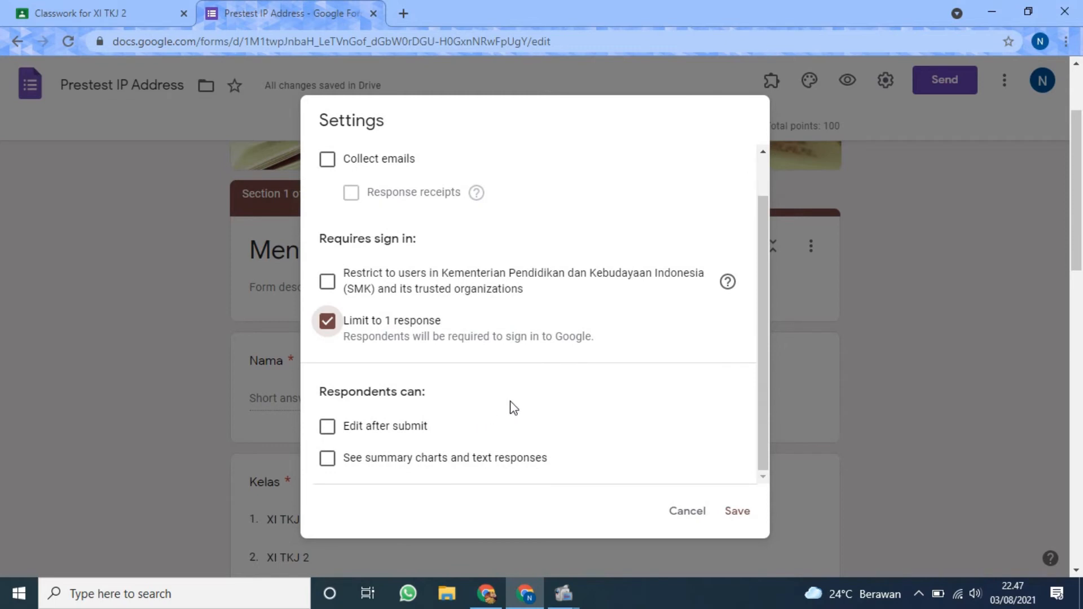
scroll(602, 389, "up", 2)
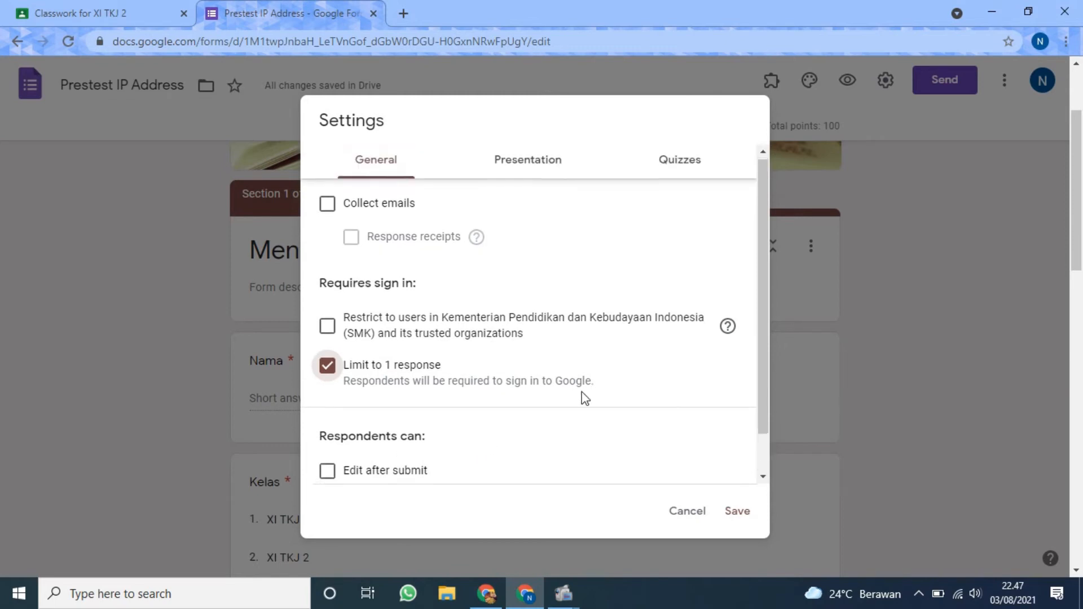
scroll(584, 397, "down", 3)
scroll(361, 427, "up", 1)
scroll(370, 423, "down", 2)
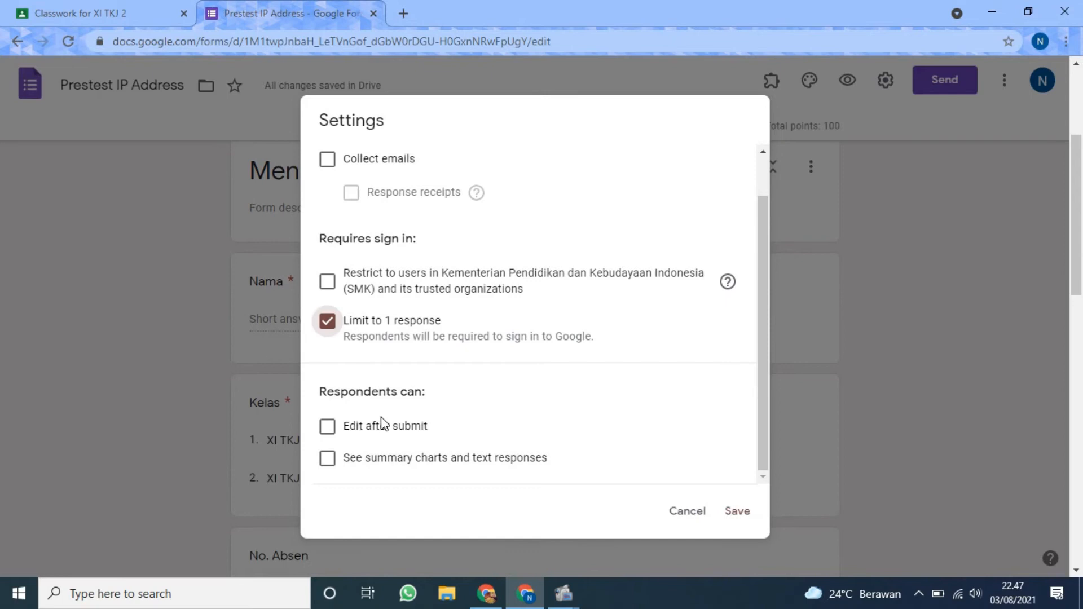
Try letting respondents edit after submit, leave the option turned off, and look over the general settings.
left_click(328, 427)
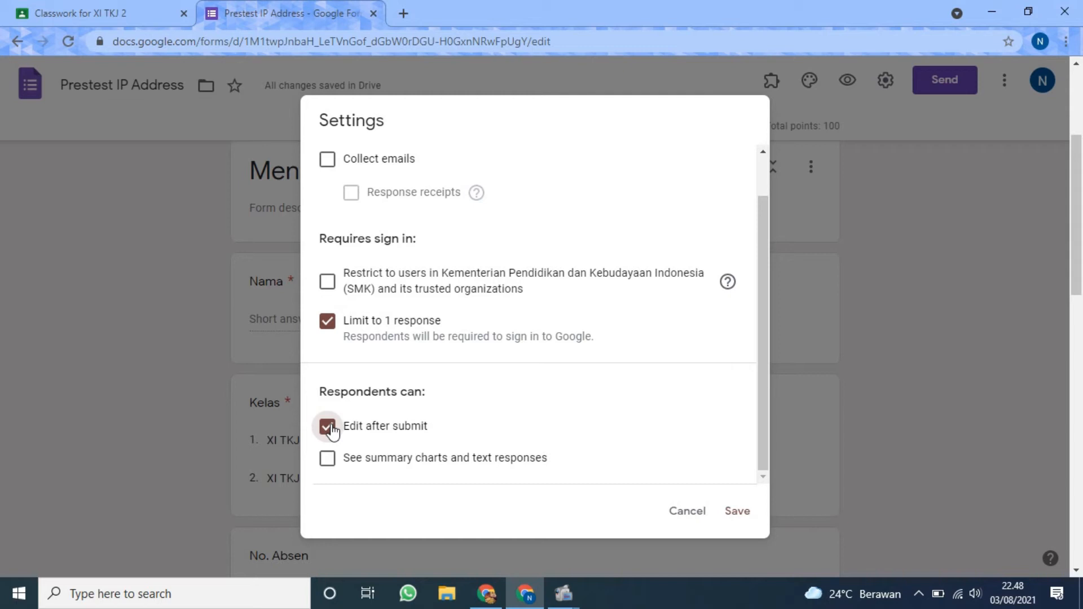
left_click(331, 427)
scroll(537, 399, "up", 1)
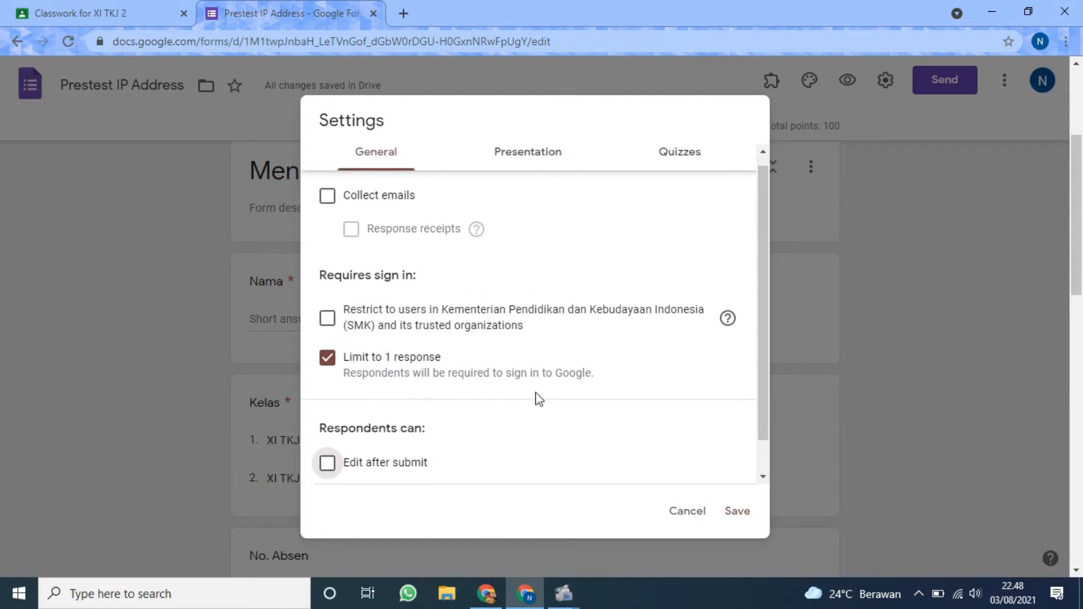
scroll(539, 399, "down", 1)
scroll(538, 399, "up", 1)
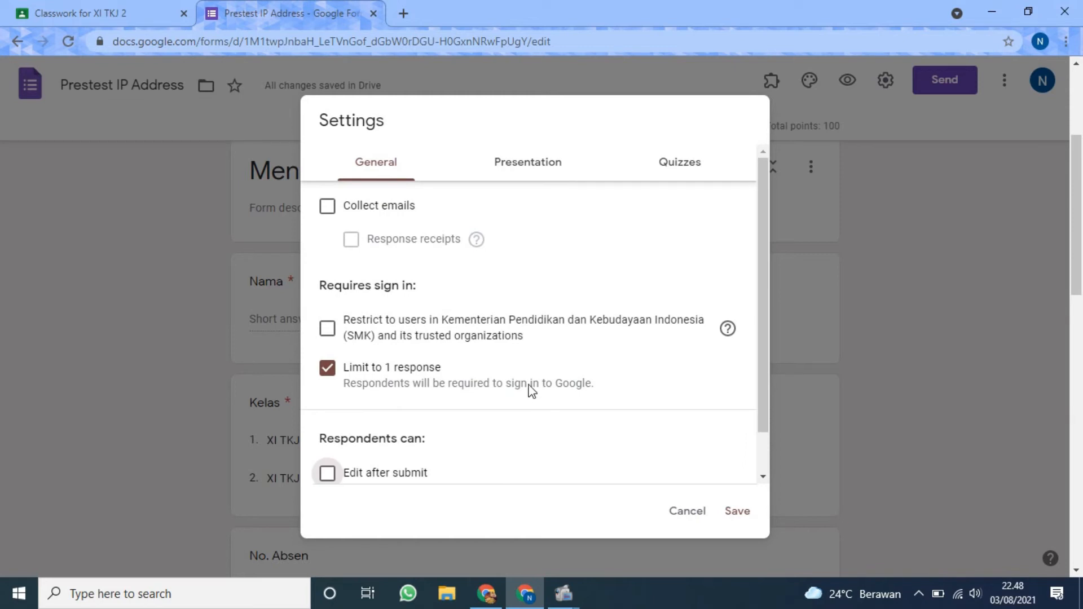
scroll(469, 427, "down", 1)
scroll(468, 425, "up", 1)
scroll(443, 392, "down", 2)
scroll(446, 394, "up", 1)
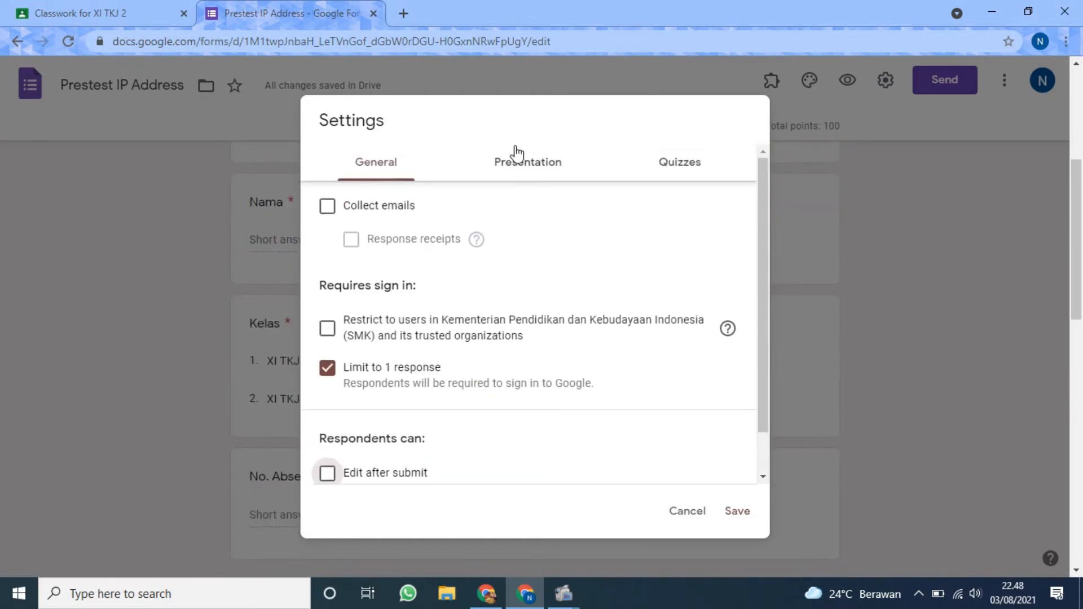
Turn on Shuffle question order and set the confirmation message to "Selamat Anda telah menyelesaikan quiz pretest ip address".
left_click(538, 169)
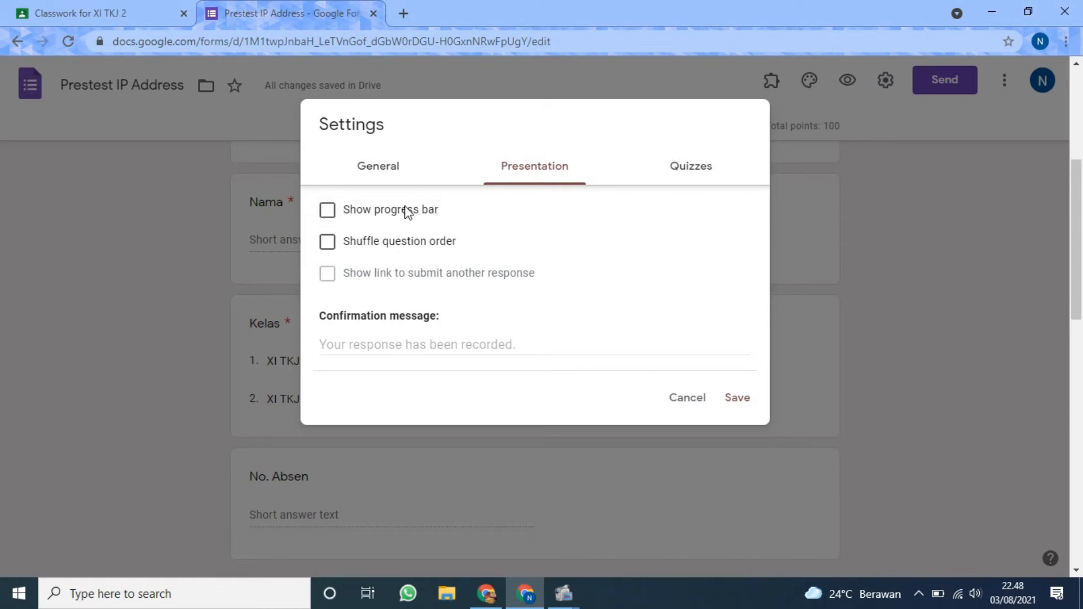
left_click(334, 242)
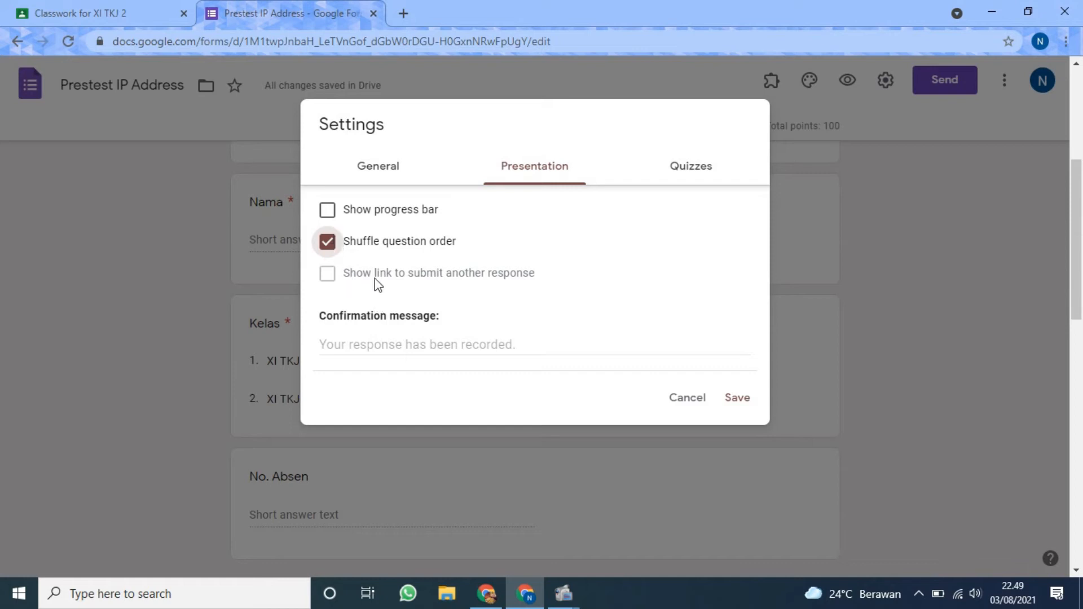
left_click(422, 343)
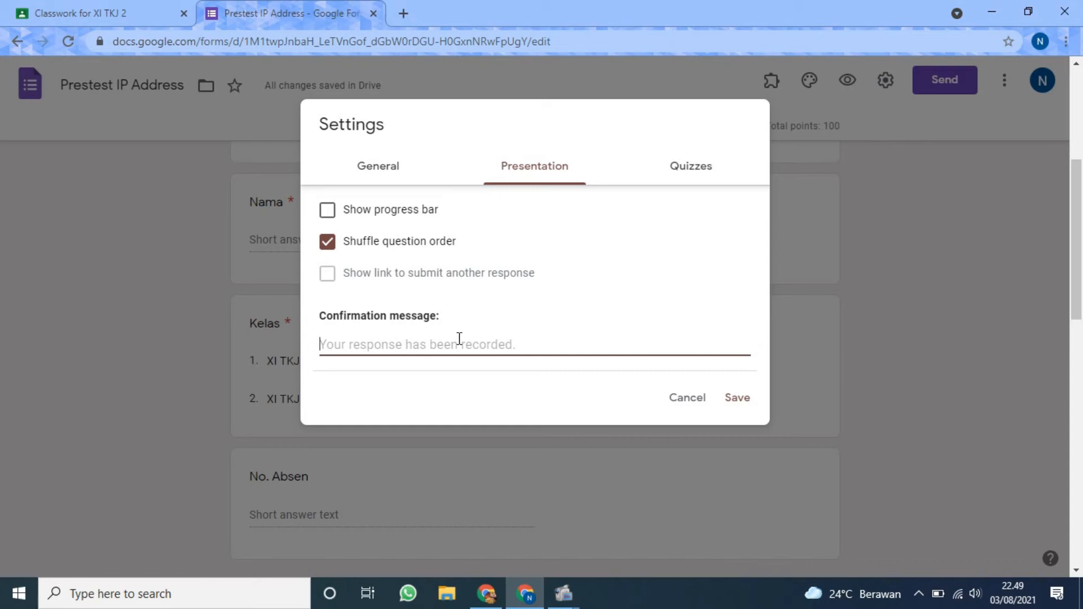
type("Selamat t")
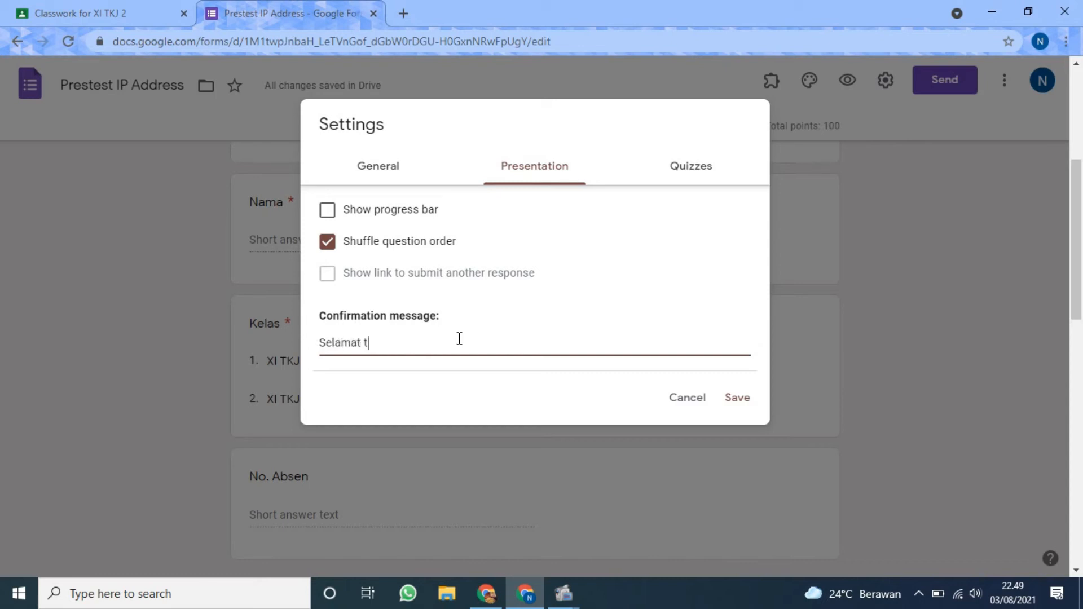
key("BackSpace")
type("Anda telah menyelesaikan qui")
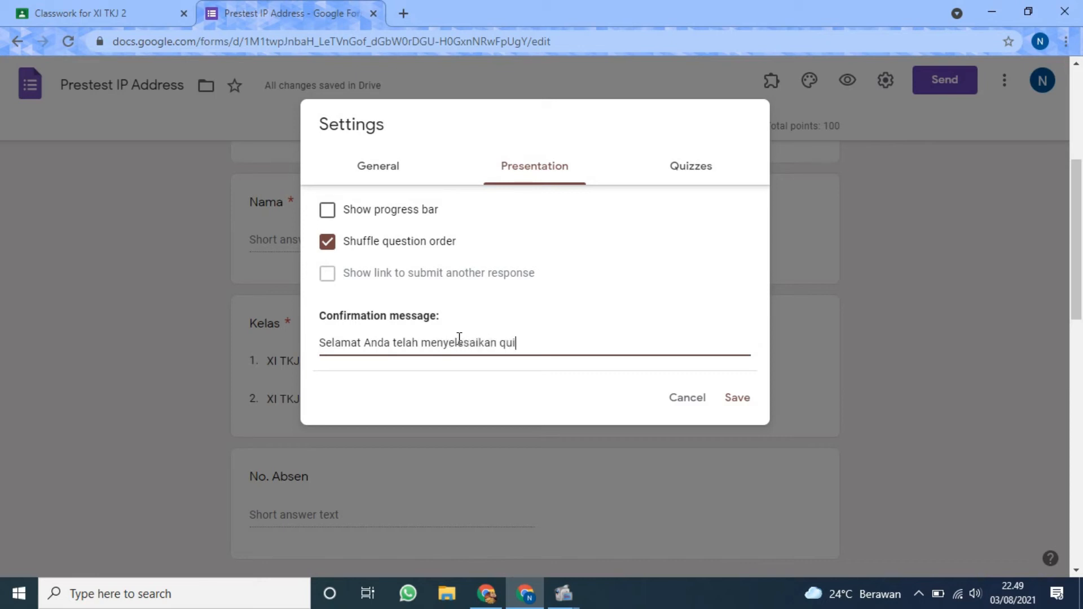
type("z pretest ipn")
key("BackSpace")
type("addre")
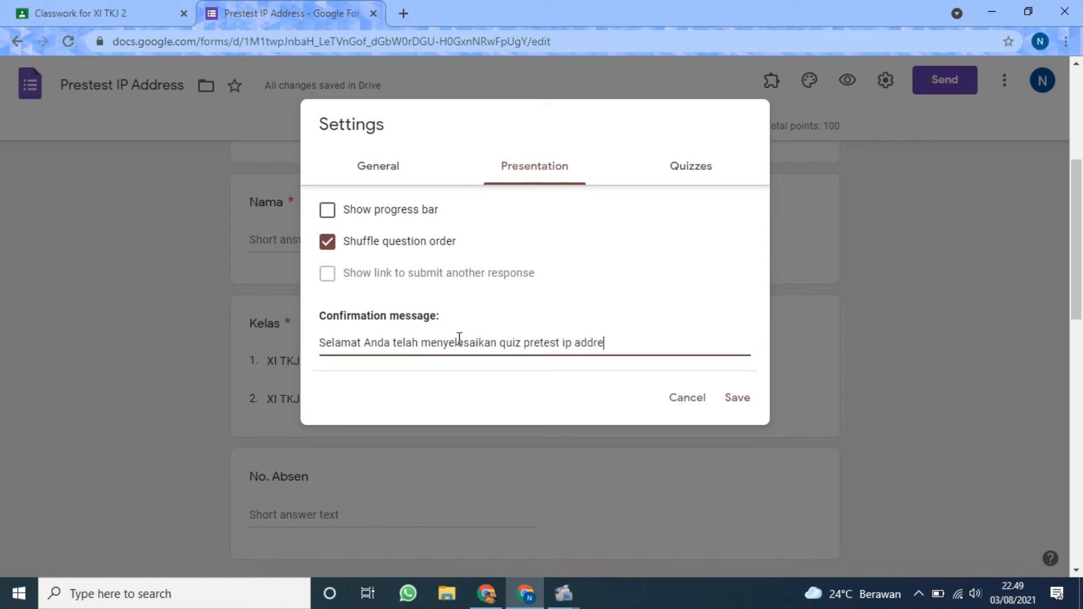
type("ss")
Set the quiz's grade release to Later, after manual review, and recheck the presentation settings.
left_click(692, 167)
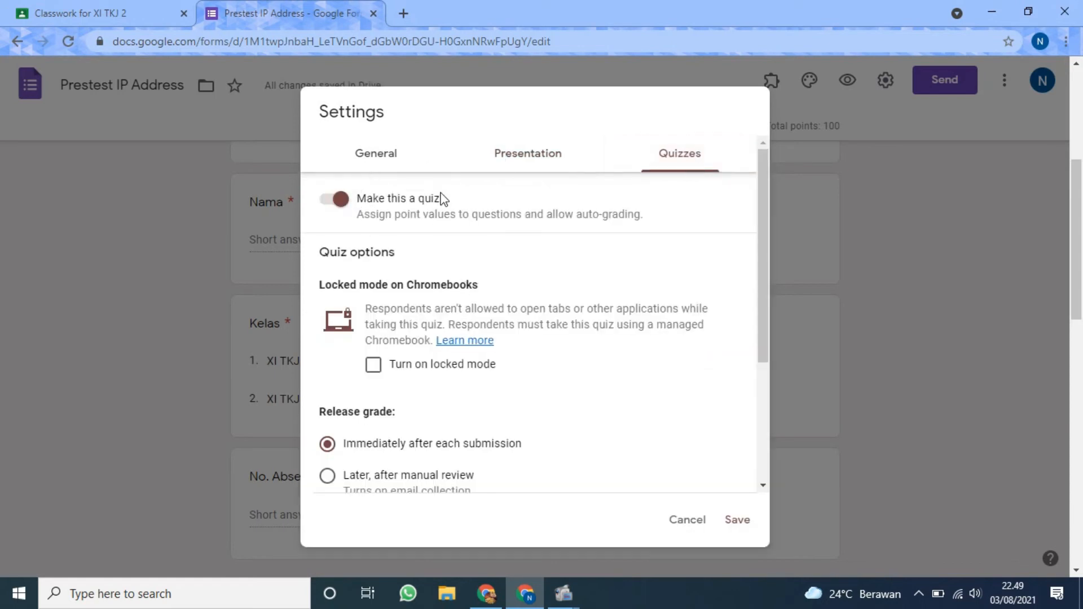
scroll(491, 245, "down", 3)
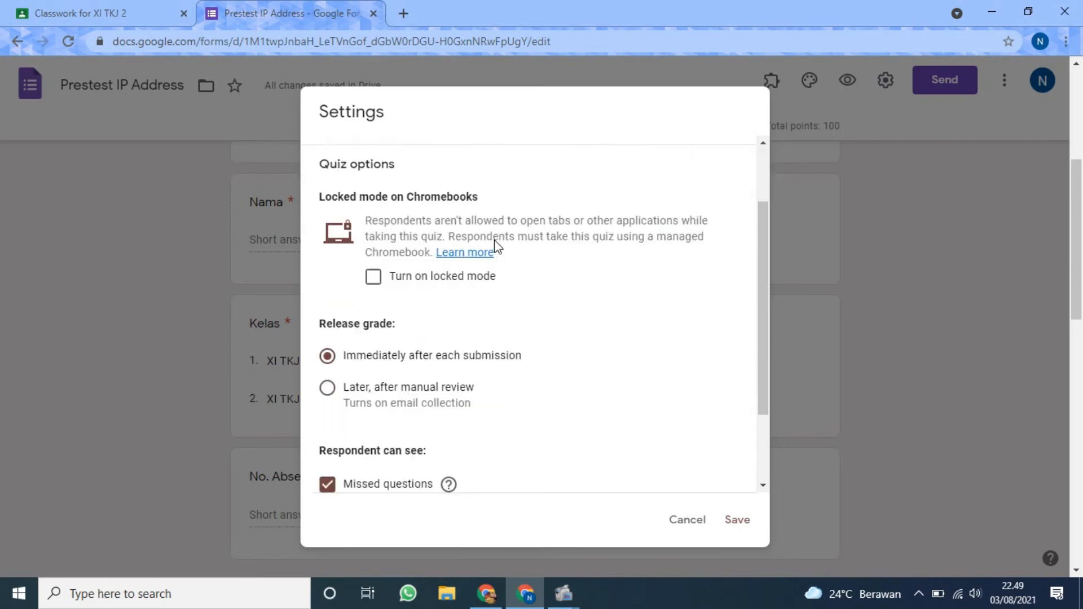
scroll(495, 247, "up", 4)
scroll(495, 249, "down", 3)
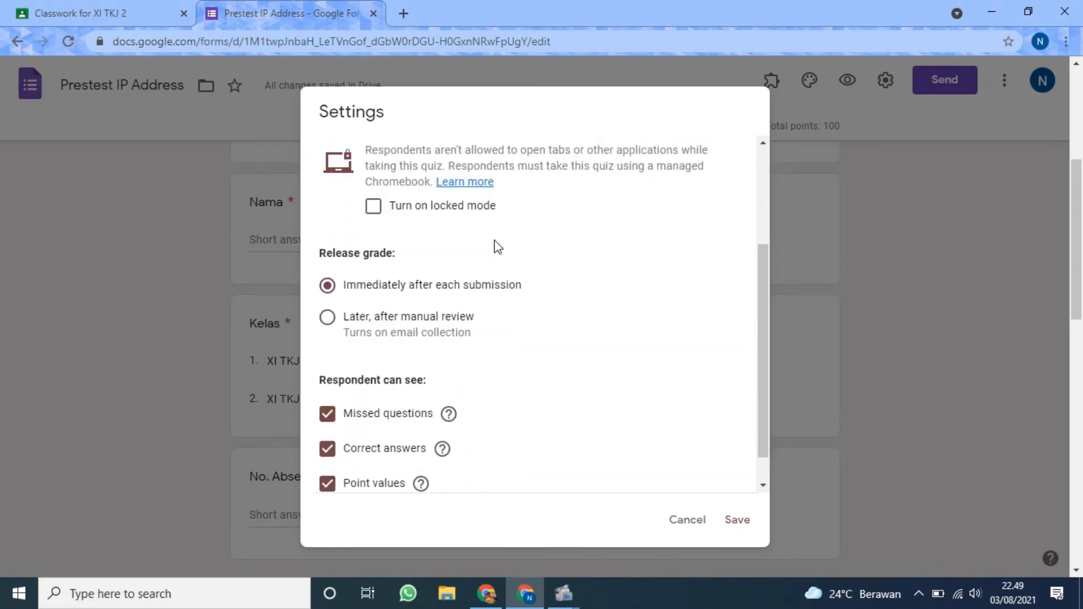
scroll(495, 248, "down", 1)
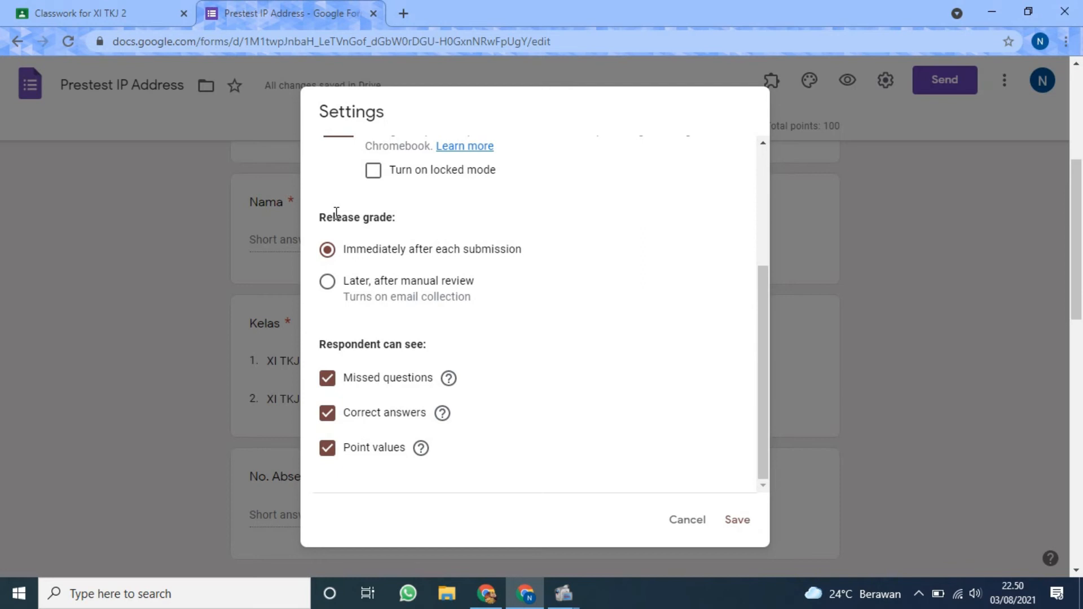
left_click(329, 280)
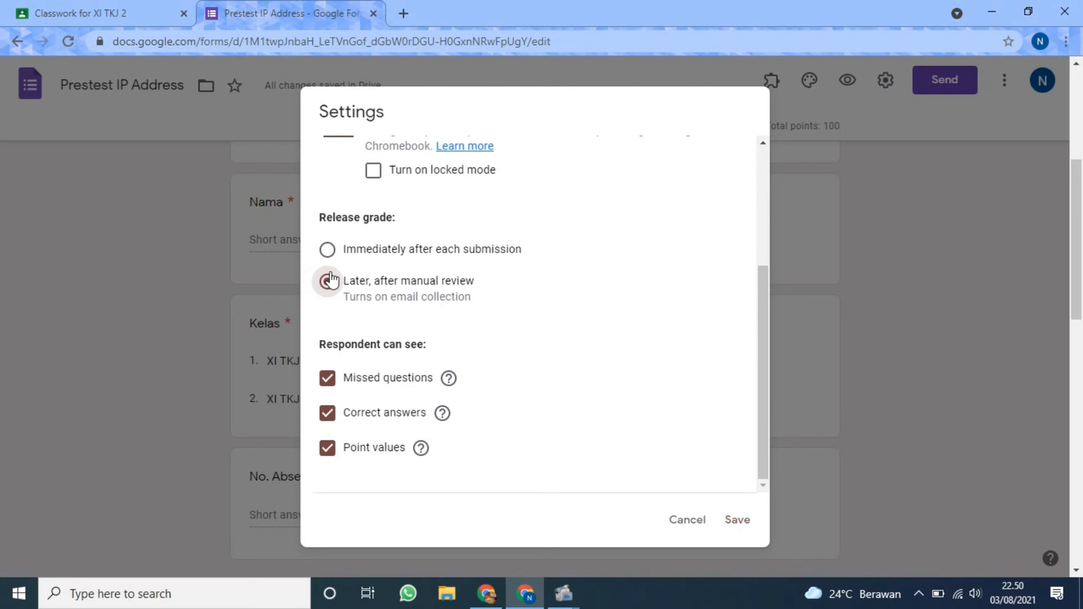
scroll(451, 254, "up", 5)
left_click(557, 159)
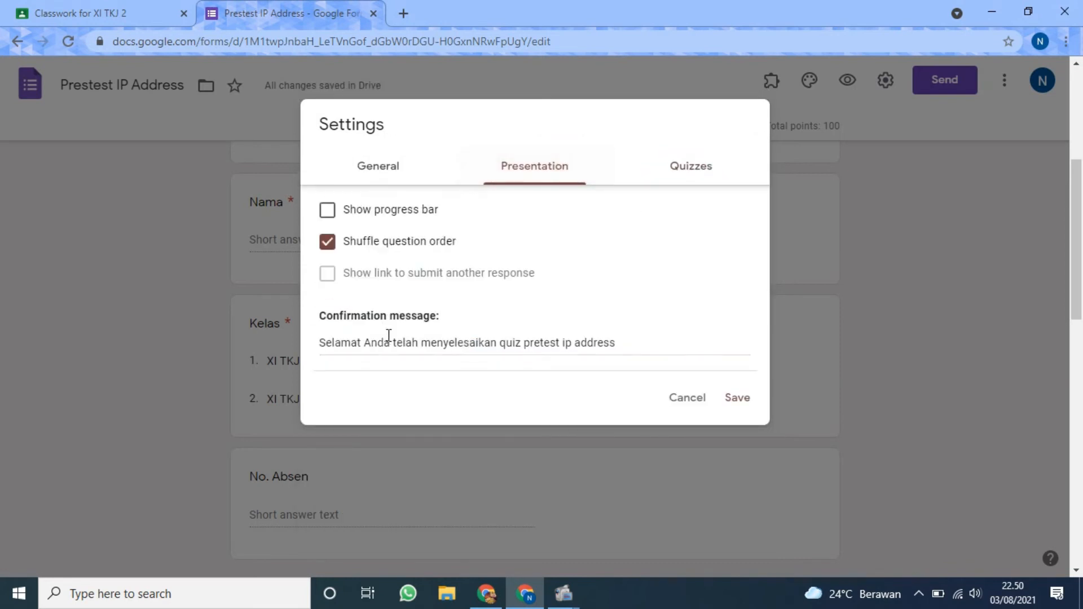
left_click(700, 176)
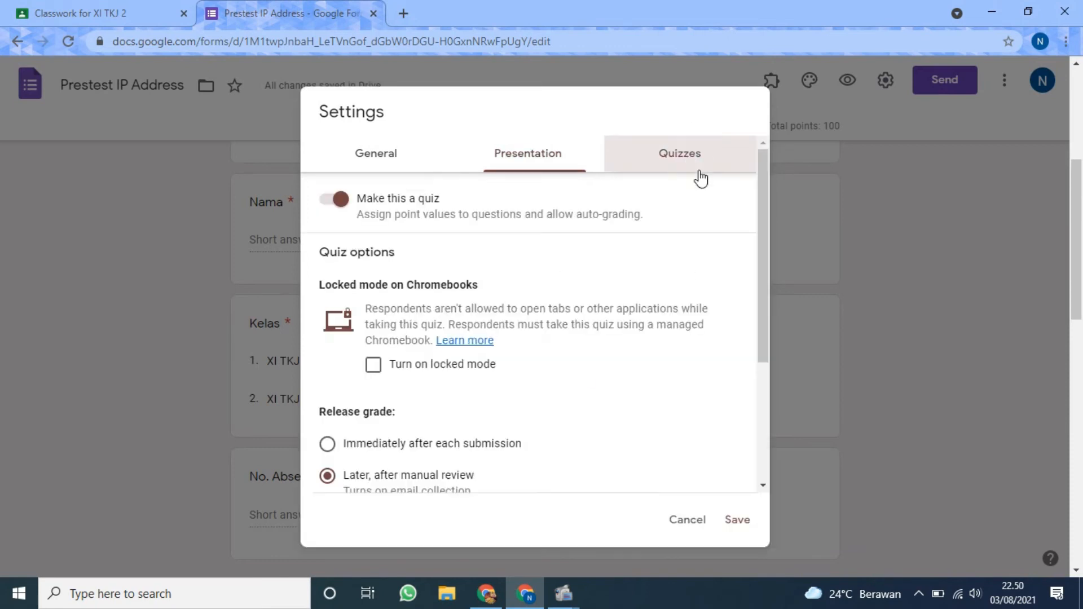
Hide missed questions, correct answers and point values from respondents, and save the form settings.
scroll(501, 228, "down", 3)
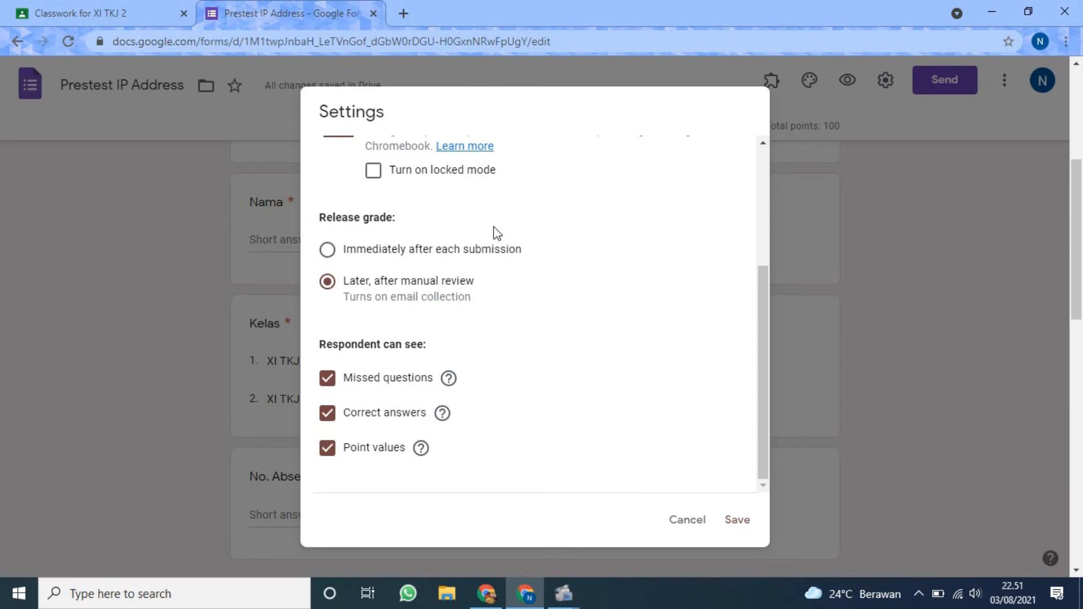
left_click(327, 377)
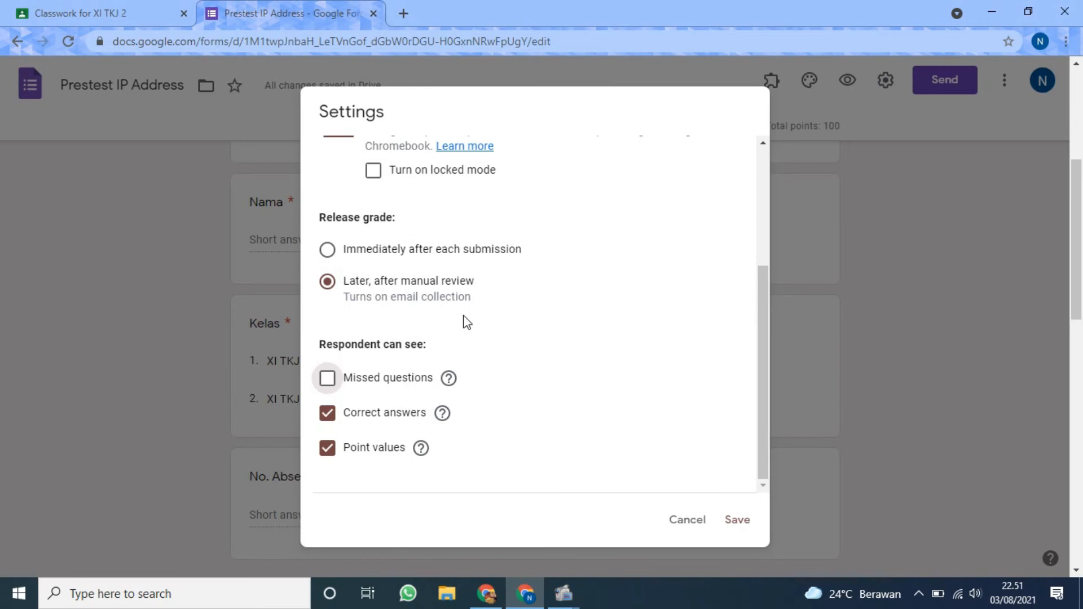
left_click(327, 413)
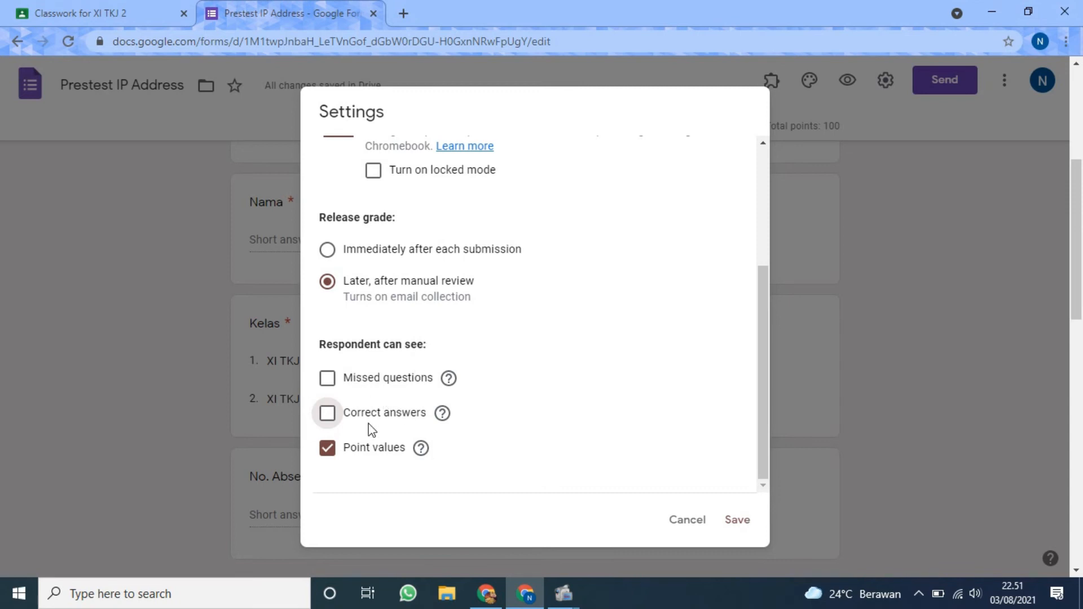
left_click(327, 449)
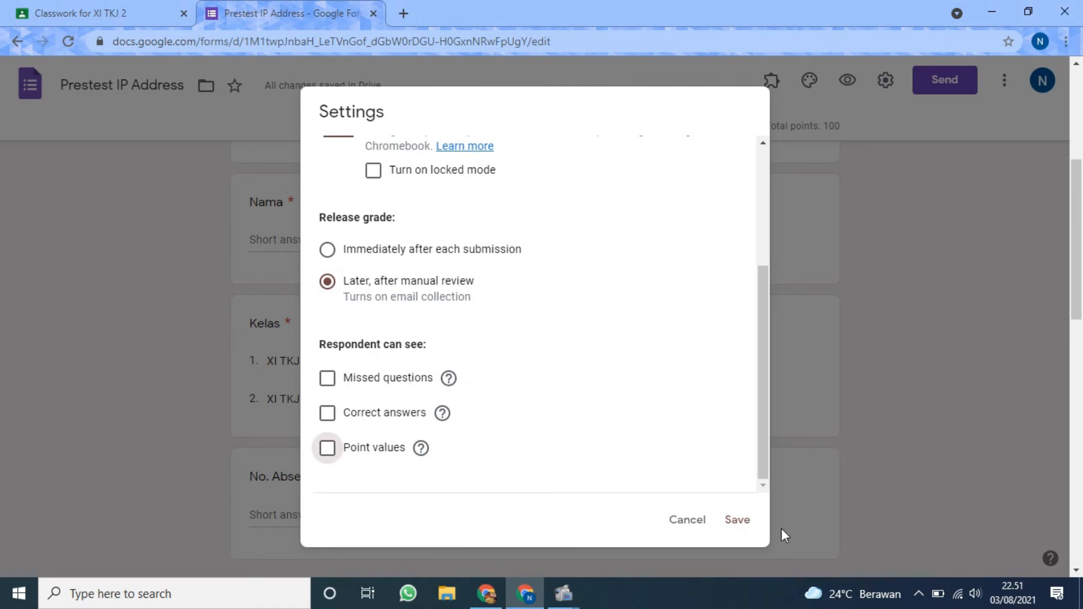
left_click(736, 521)
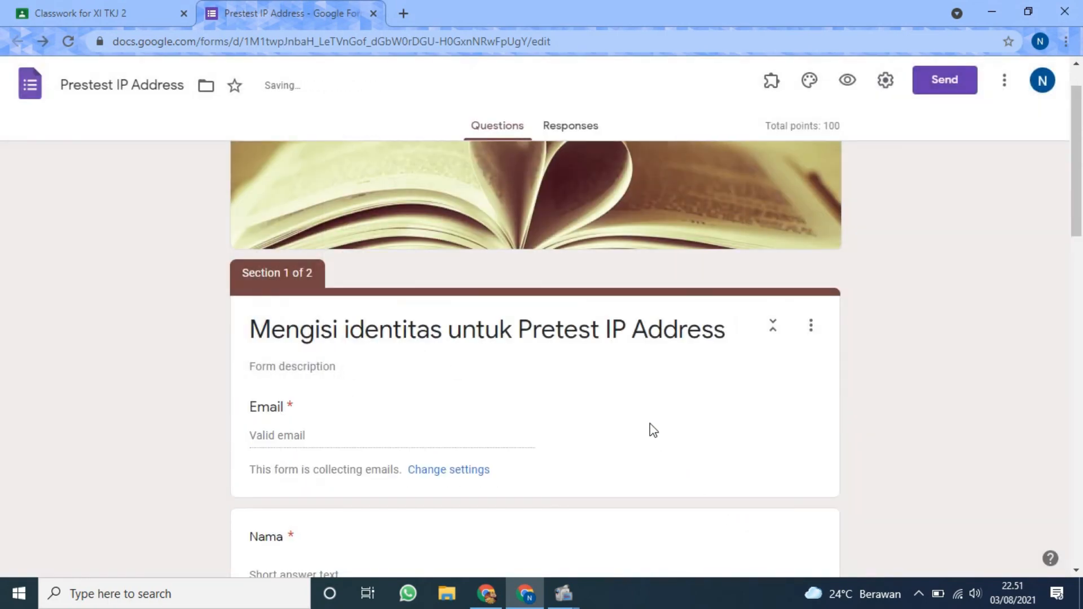
Review the form's identity section with its Email field and check the grade release option in the quiz settings without changing it.
scroll(653, 429, "down", 10)
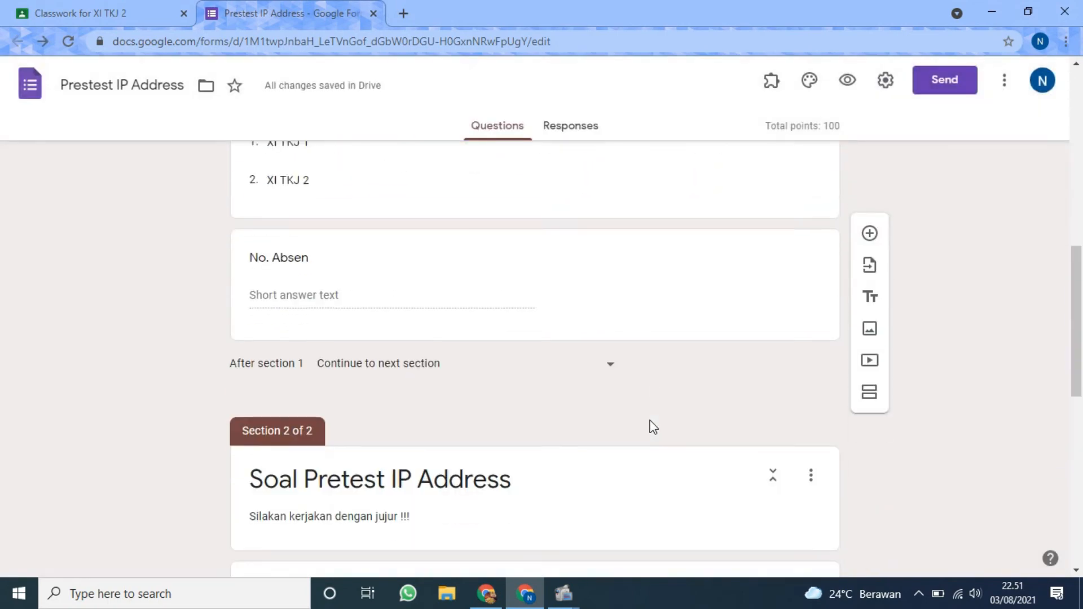
scroll(654, 427, "up", 5)
scroll(654, 427, "up", 3)
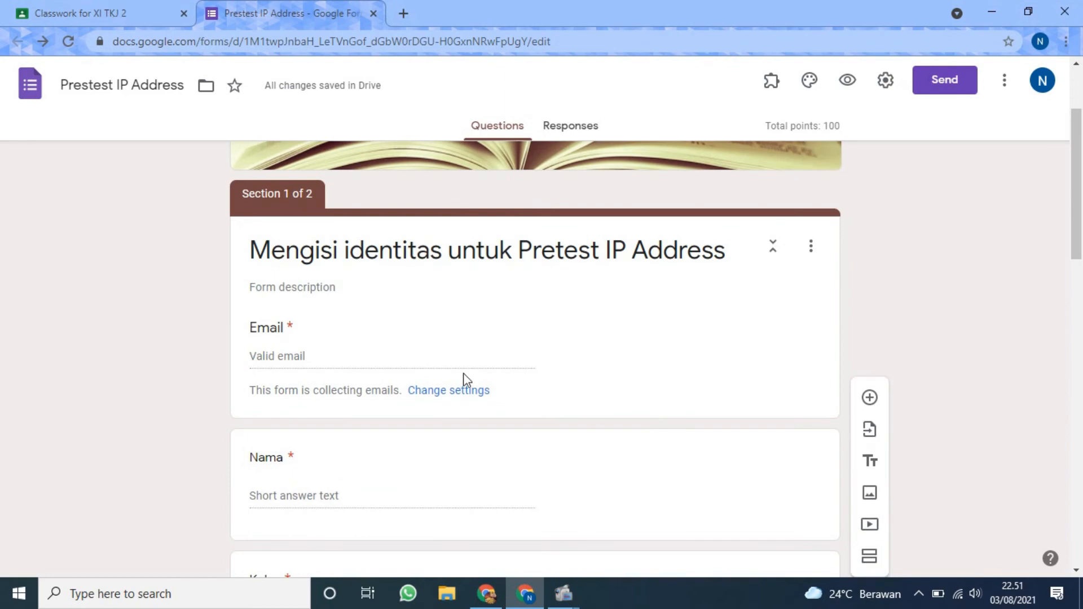
left_click(884, 87)
left_click(663, 163)
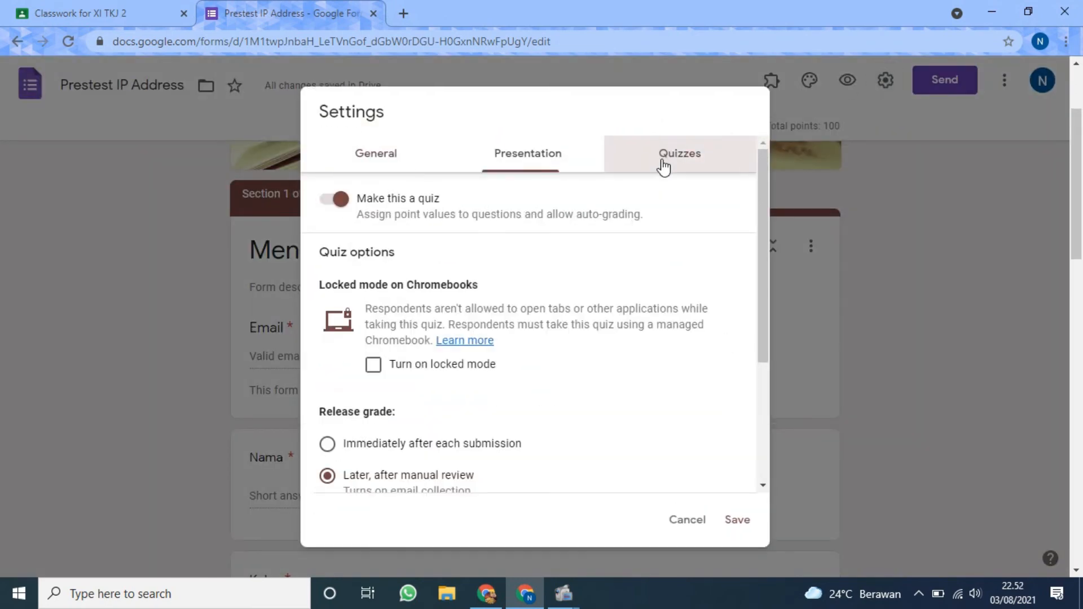
scroll(441, 228, "down", 3)
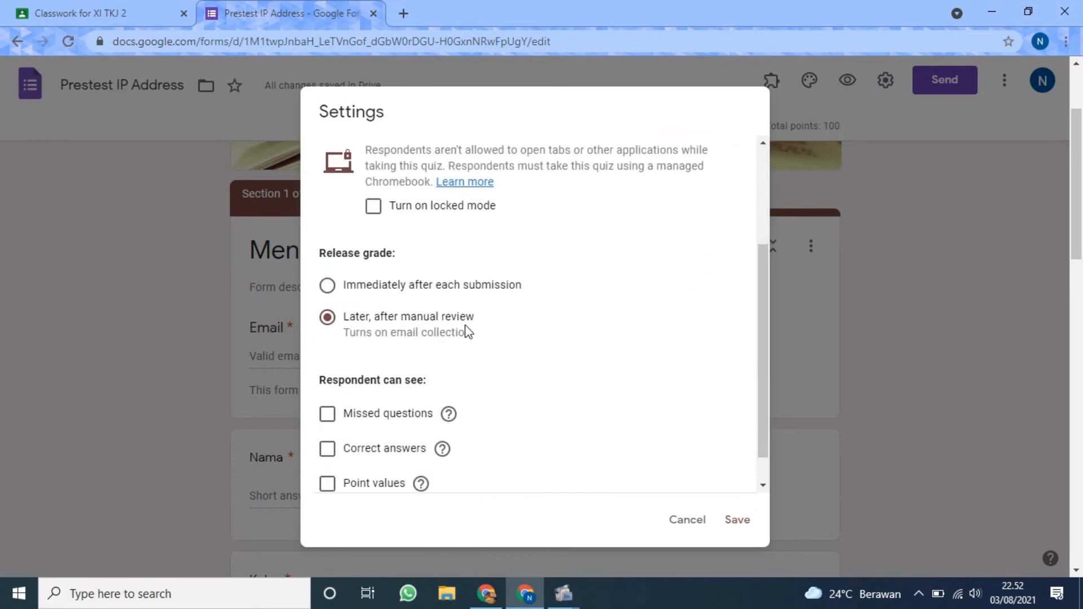
left_click(683, 523)
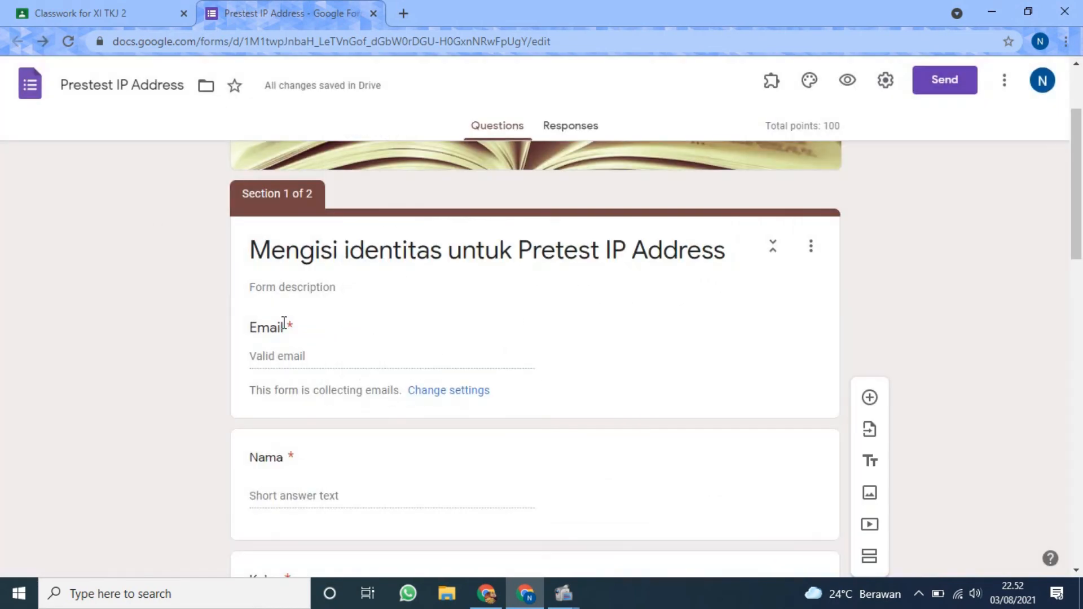
scroll(336, 319, "down", 1)
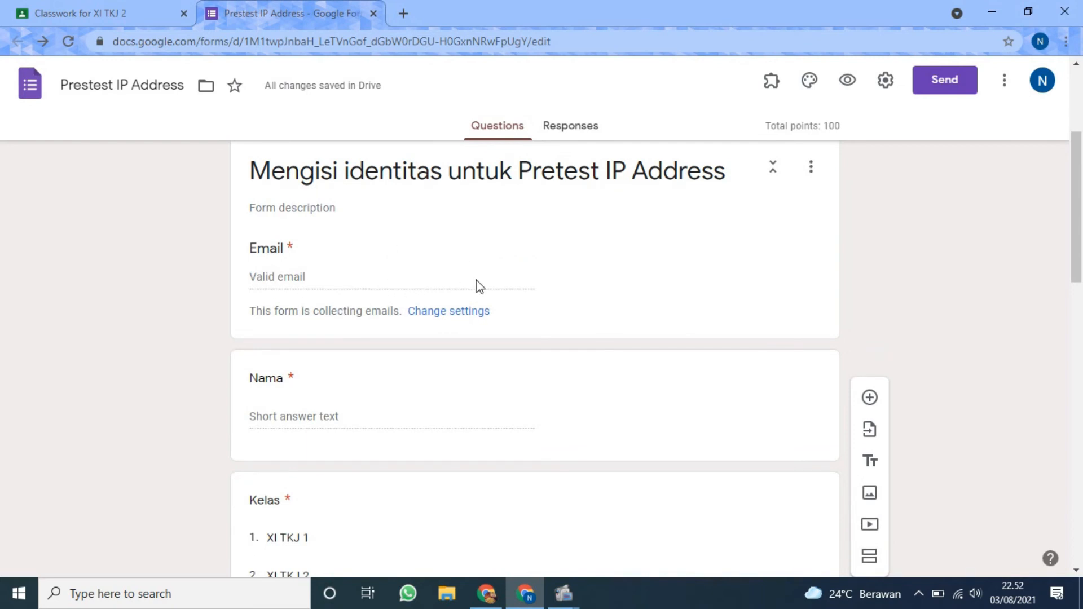
scroll(803, 268, "down", 4)
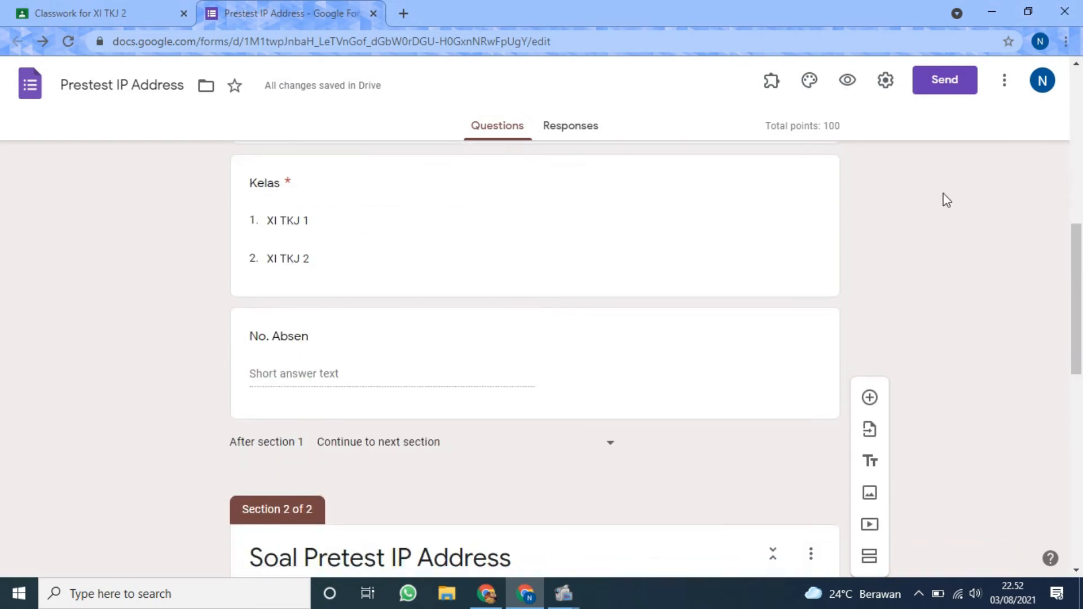
scroll(539, 269, "up", 5)
scroll(539, 269, "down", 5)
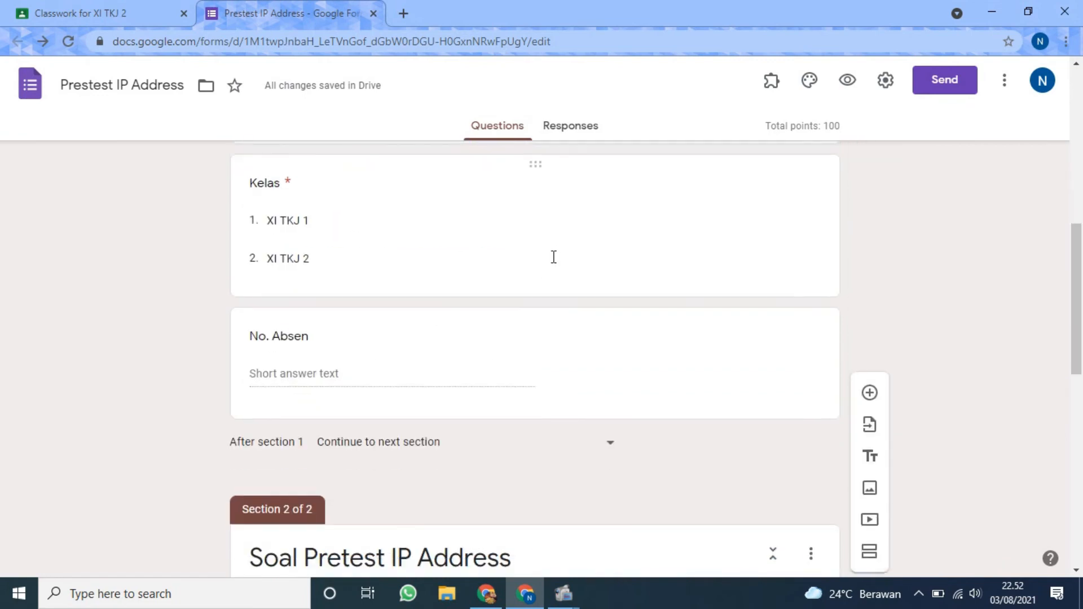
scroll(567, 248, "up", 1)
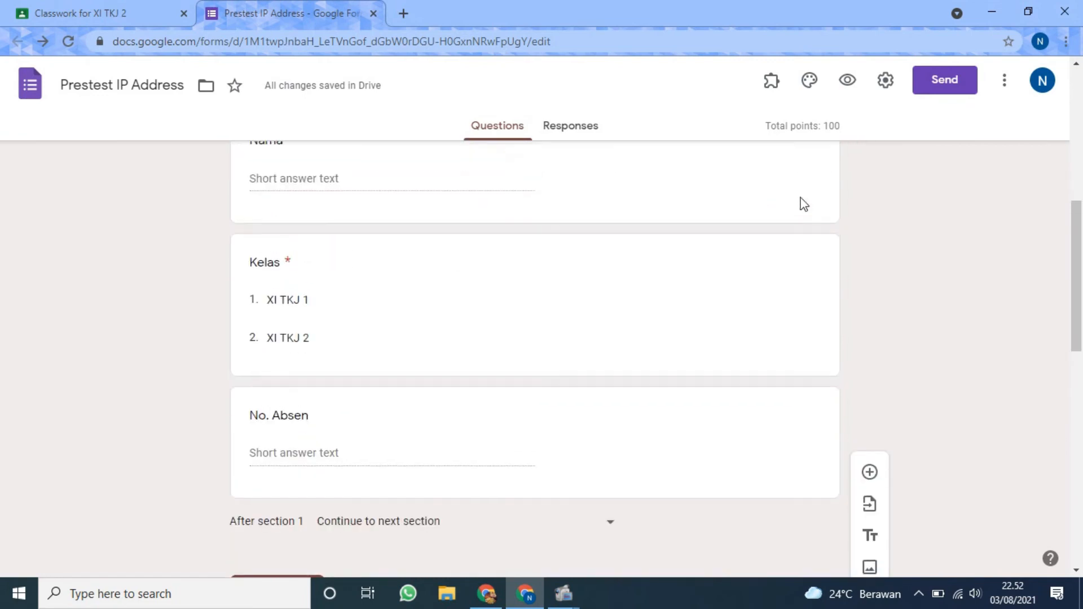
Open the form's send options, choose sharing by link, and shorten the URL.
left_click(960, 82)
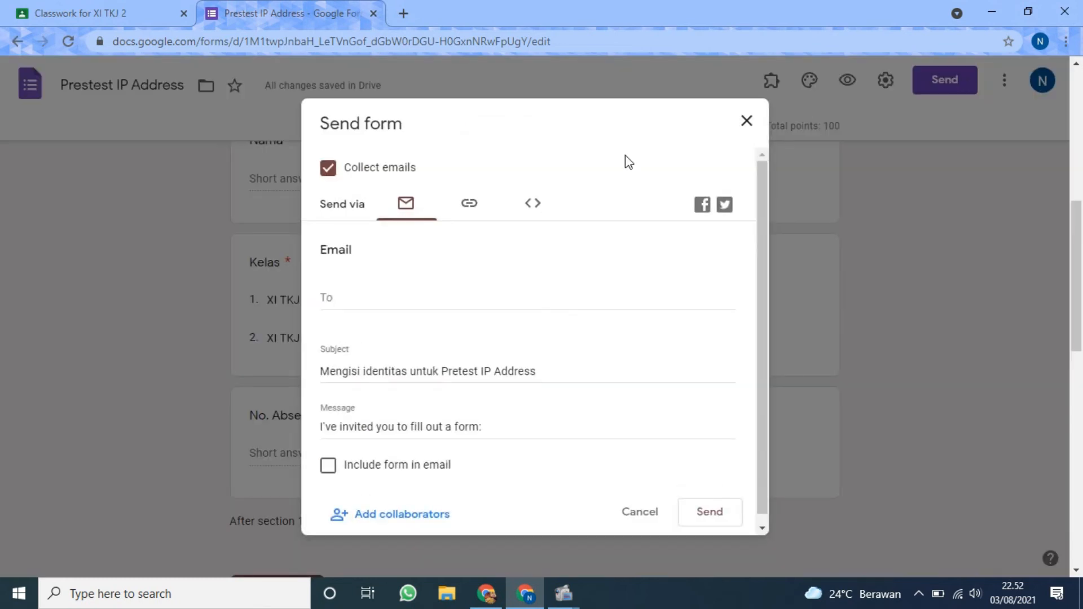
scroll(414, 246, "down", 4)
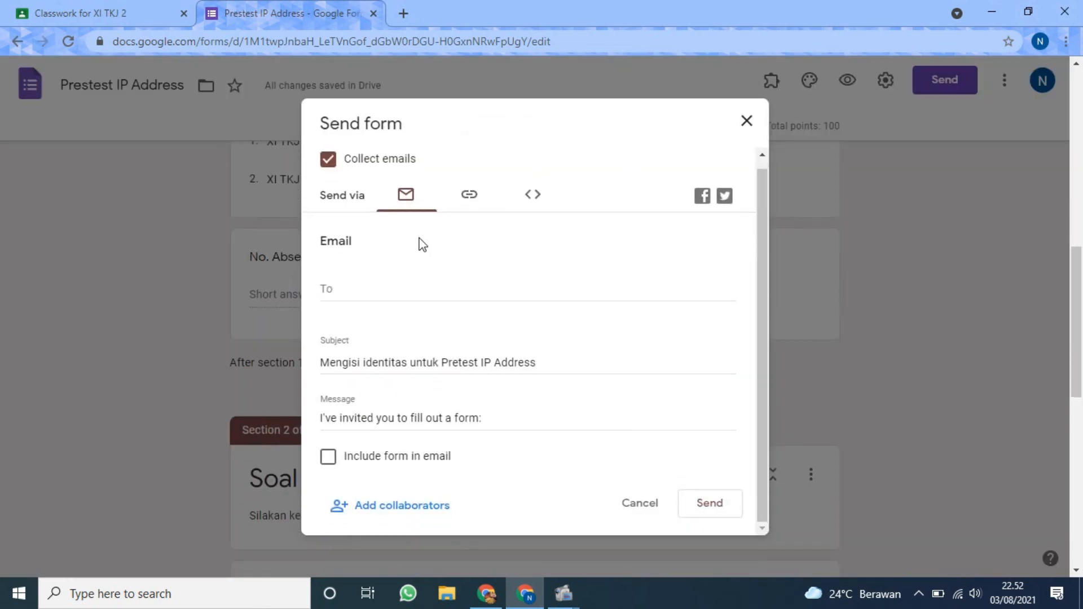
left_click(472, 195)
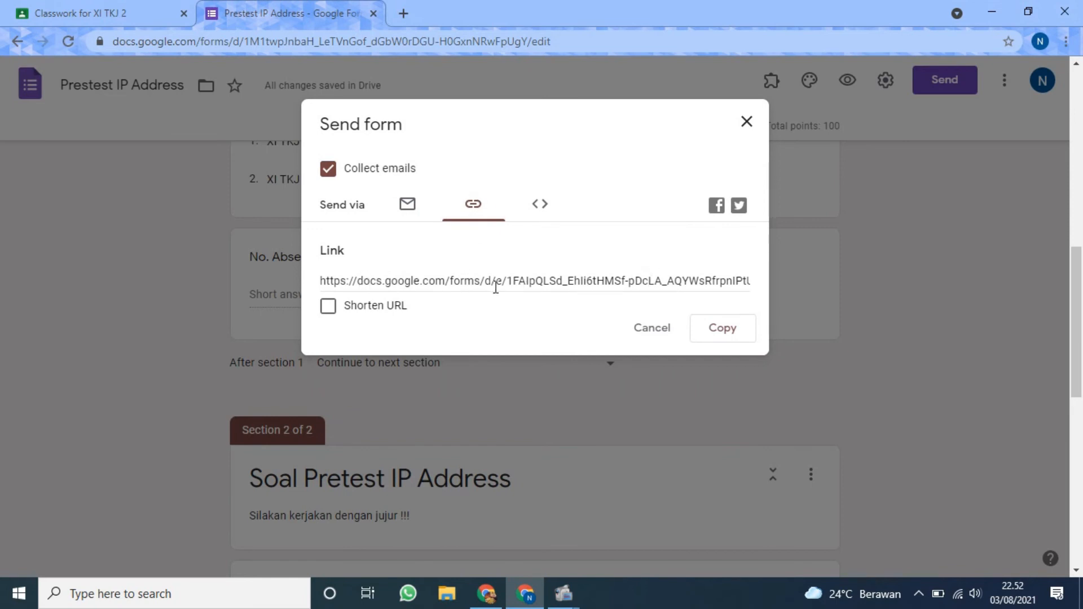
left_click(328, 307)
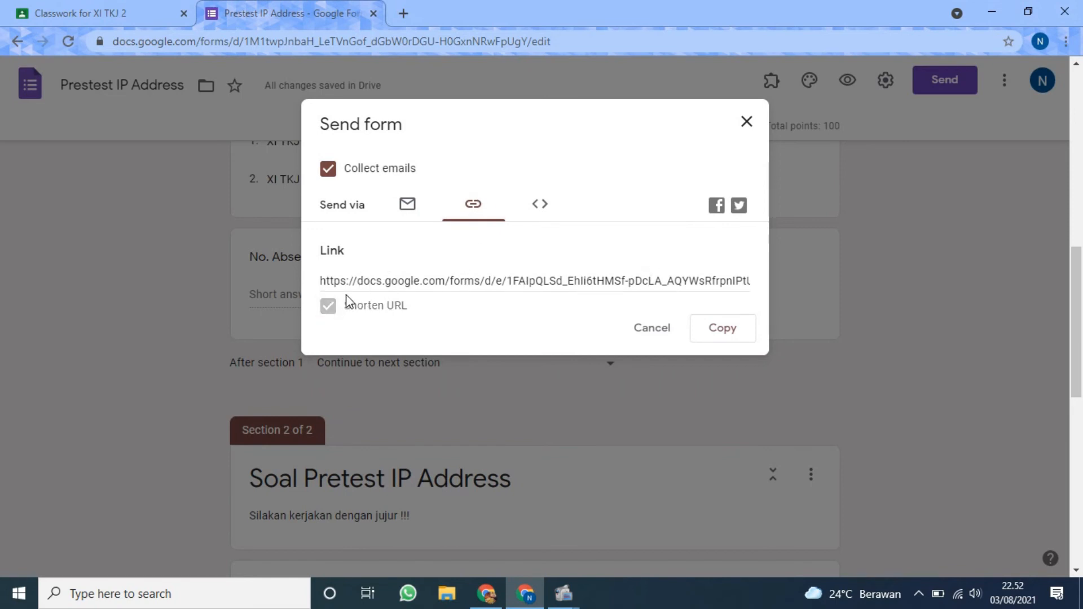
Copy the form's shortened link and close the send options.
left_click(727, 329)
left_click(726, 329)
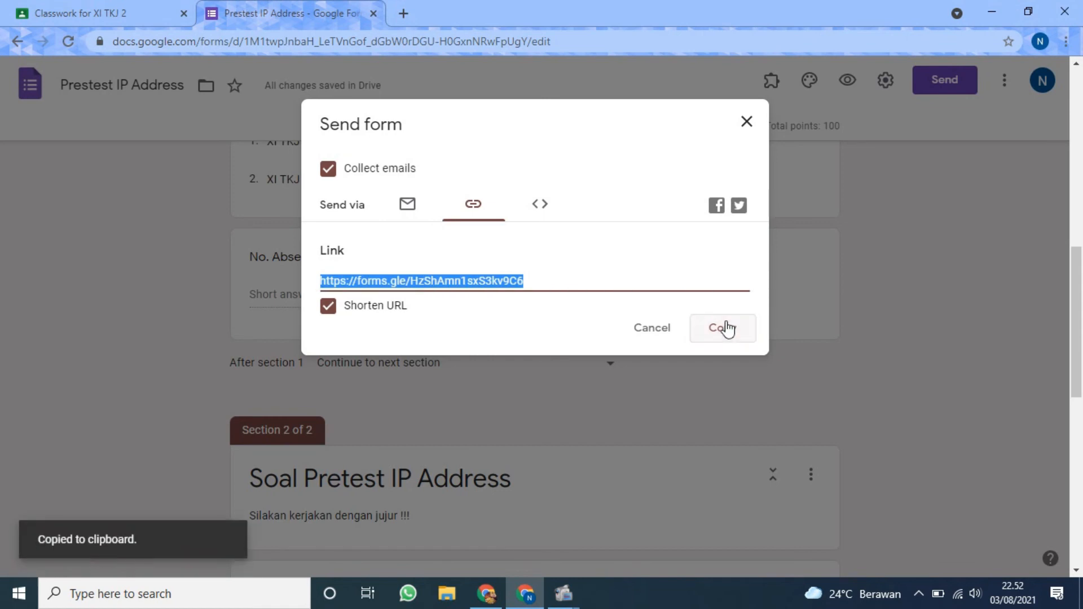
left_click(746, 122)
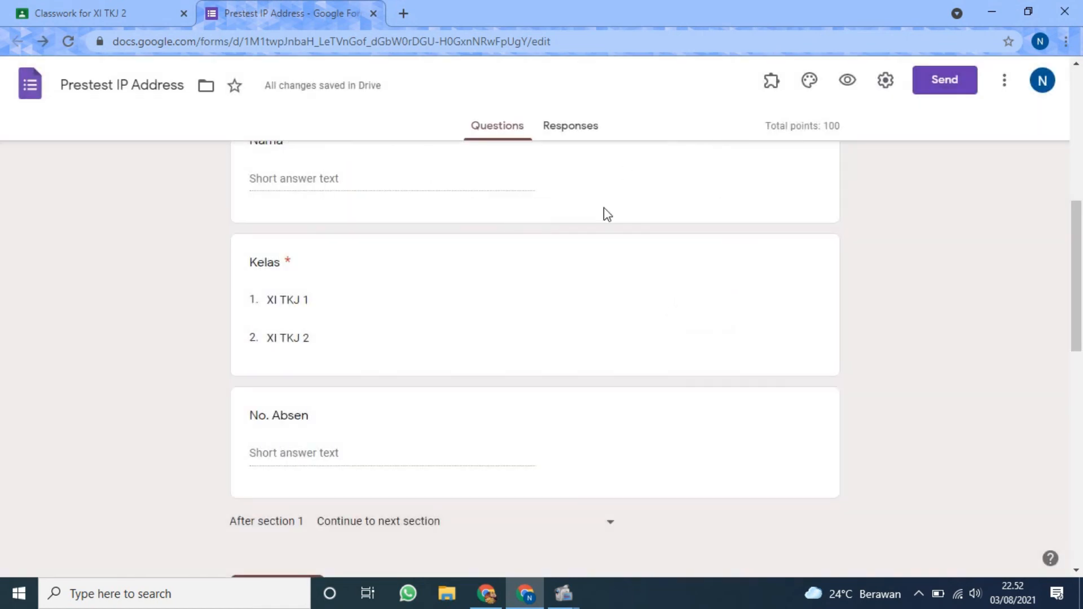
scroll(604, 212, "up", 6)
scroll(604, 207, "up", 1)
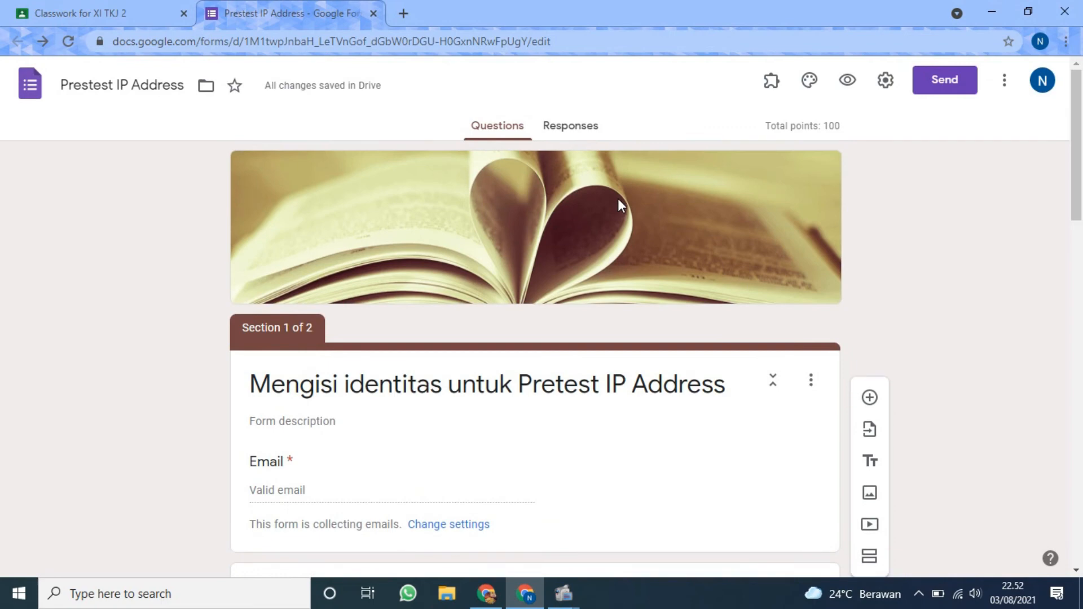
Return to the Pretest IP Address assignment in Classroom and set its topic to Adm. Sistem Jaringan (ASJ).
left_click(51, 10)
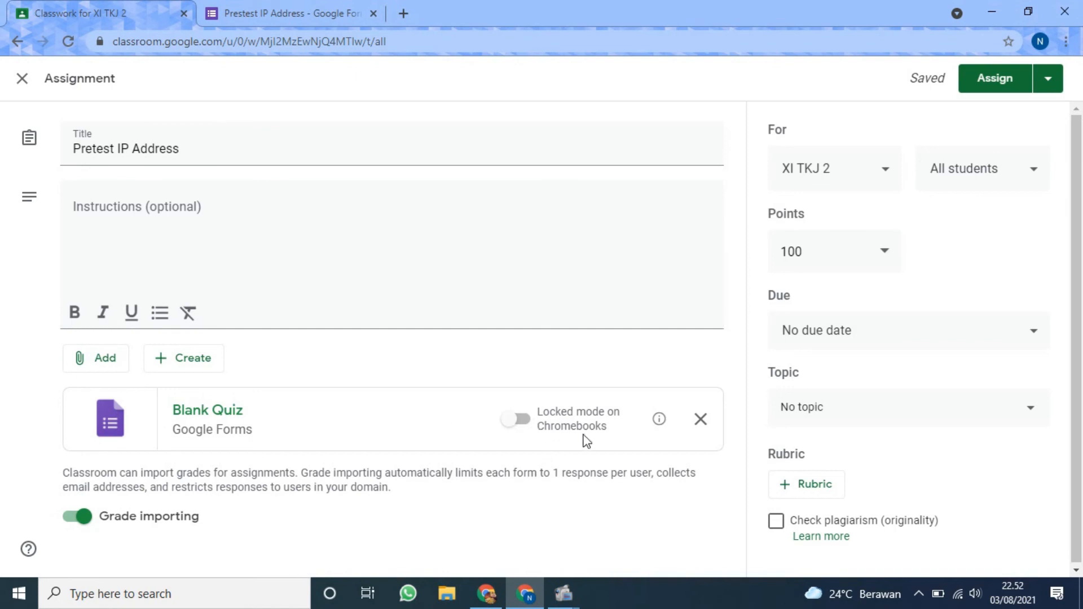
left_click(838, 407)
scroll(851, 316, "down", 2)
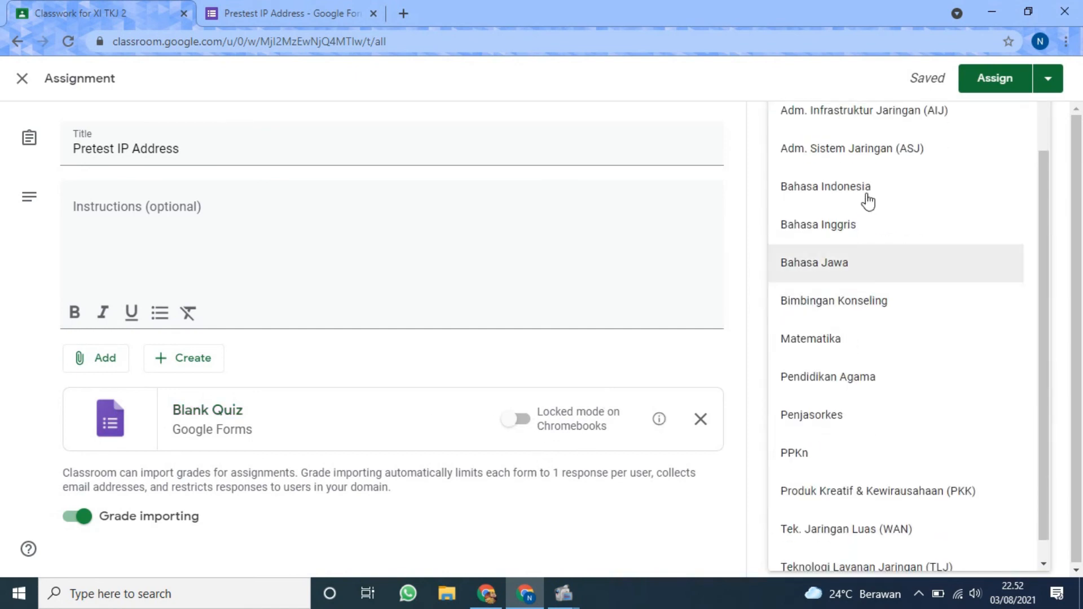
left_click(887, 148)
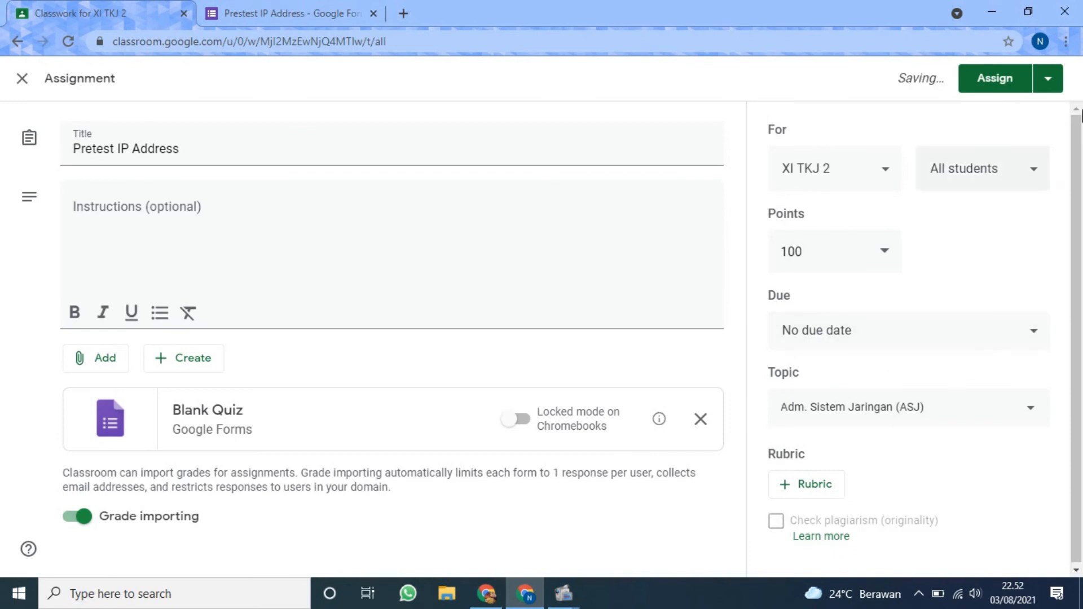
Save the assignment as a draft and return to the list of classes with the quiz form's tab closed.
left_click(1049, 78)
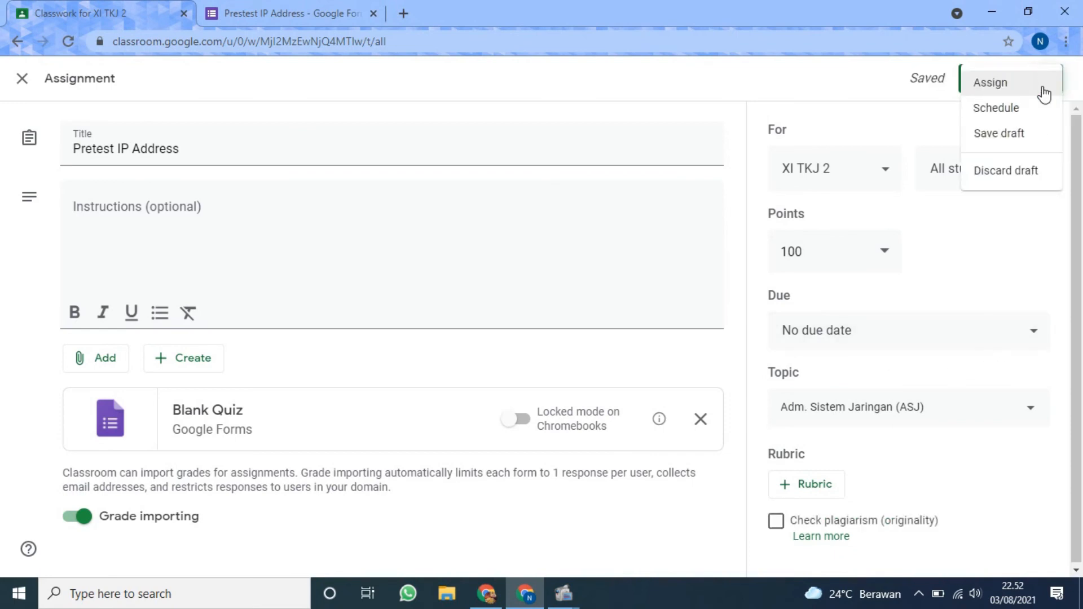
left_click(1023, 134)
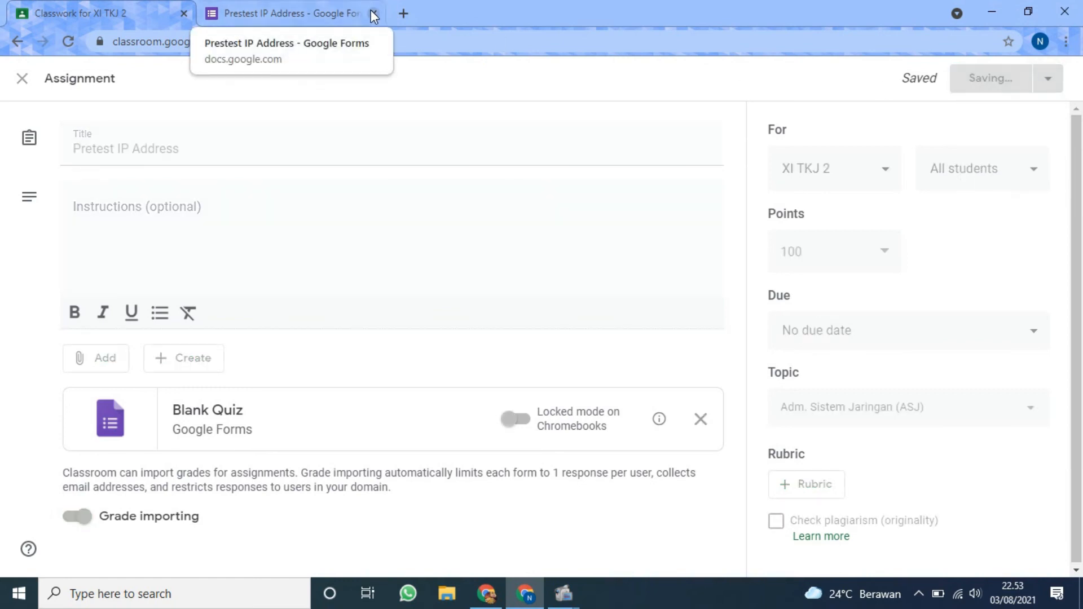
left_click(373, 13)
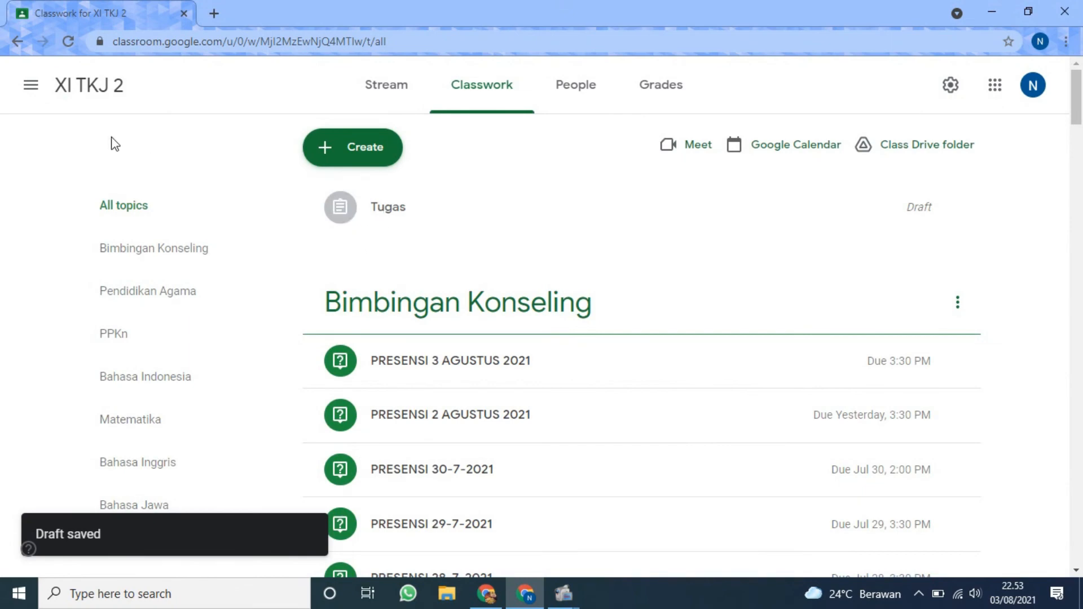
left_click(31, 85)
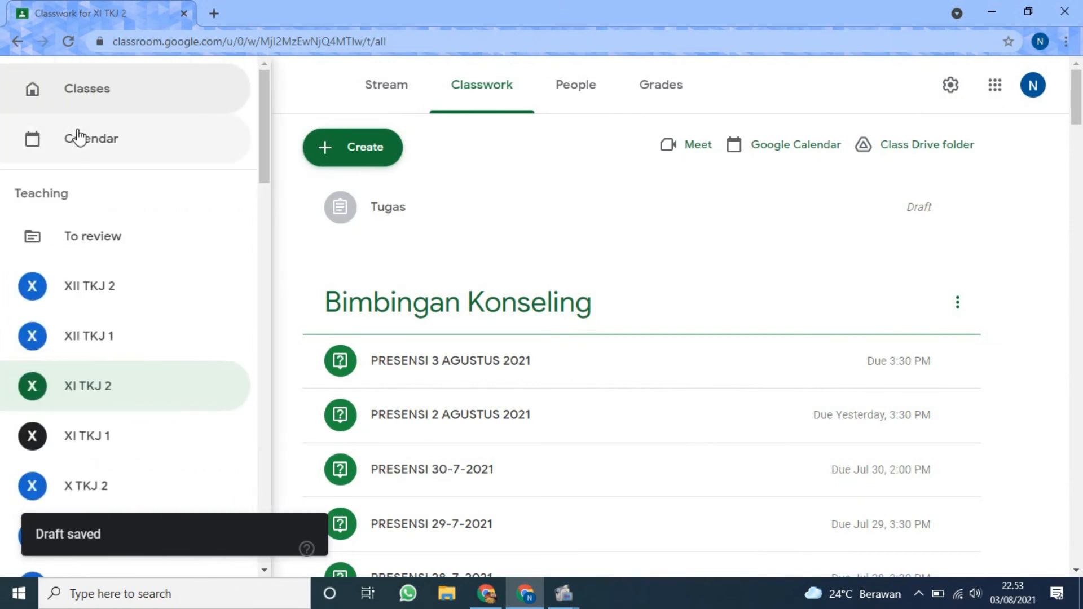
left_click(91, 96)
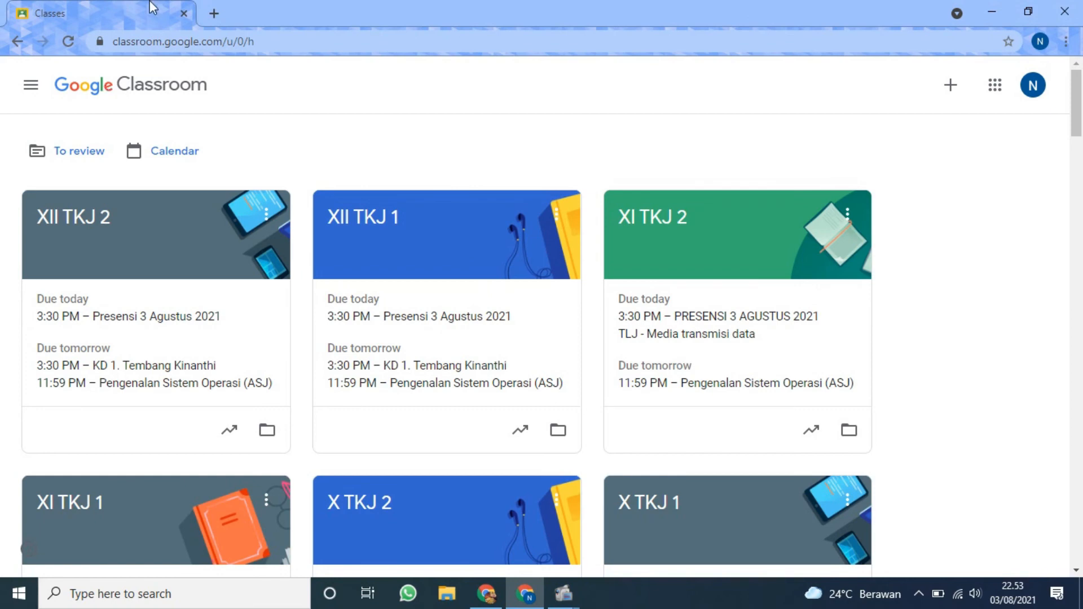
Open Google Forms from the Google apps in a new tab and open the recent form Prestest IP Address.
left_click(214, 13)
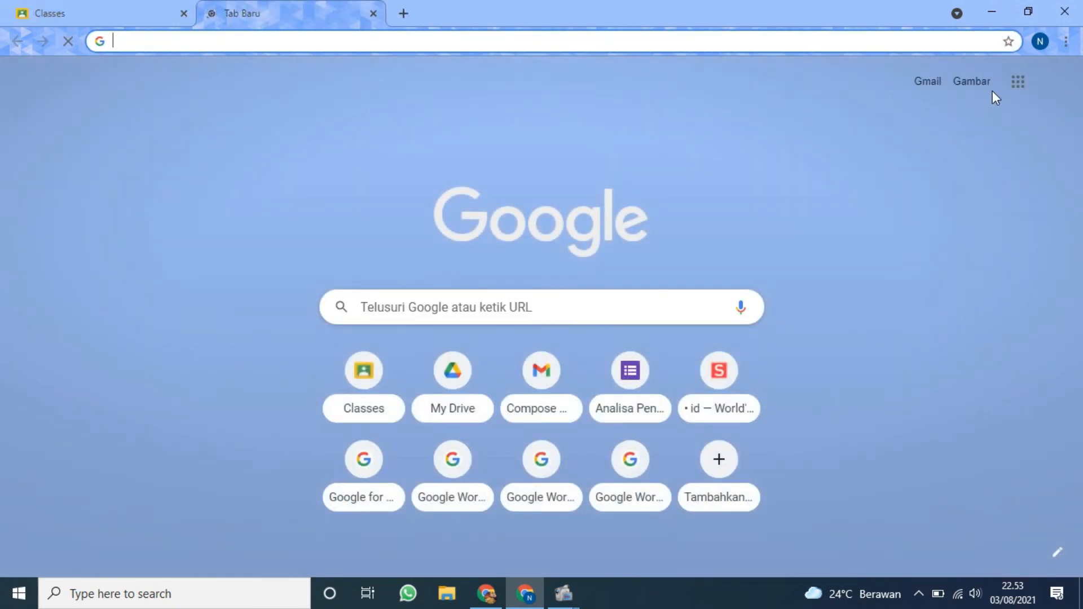
left_click(1019, 85)
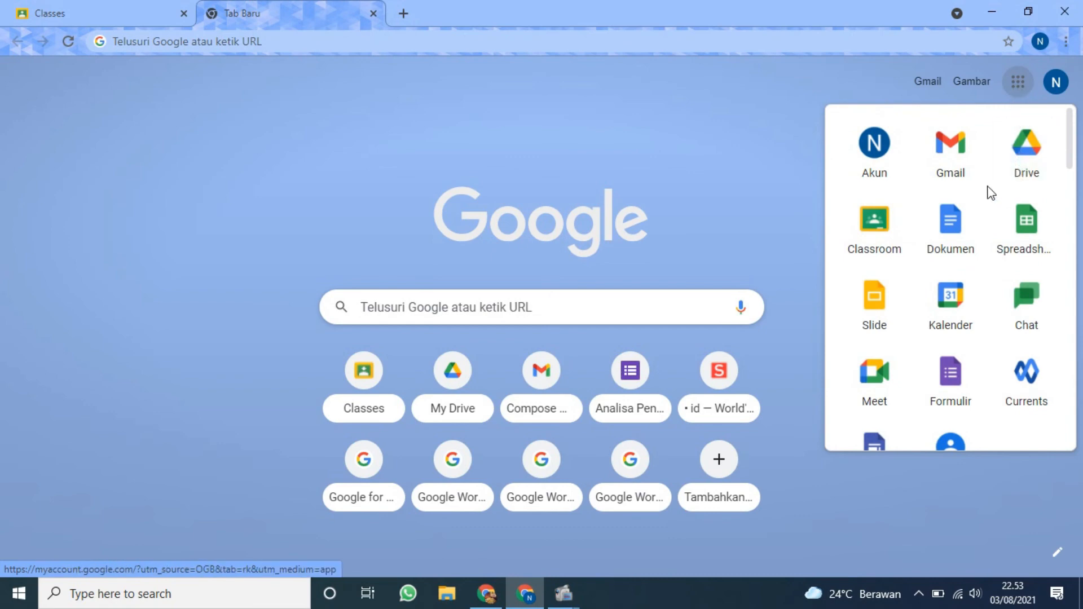
scroll(986, 194, "down", 1)
scroll(987, 200, "down", 1)
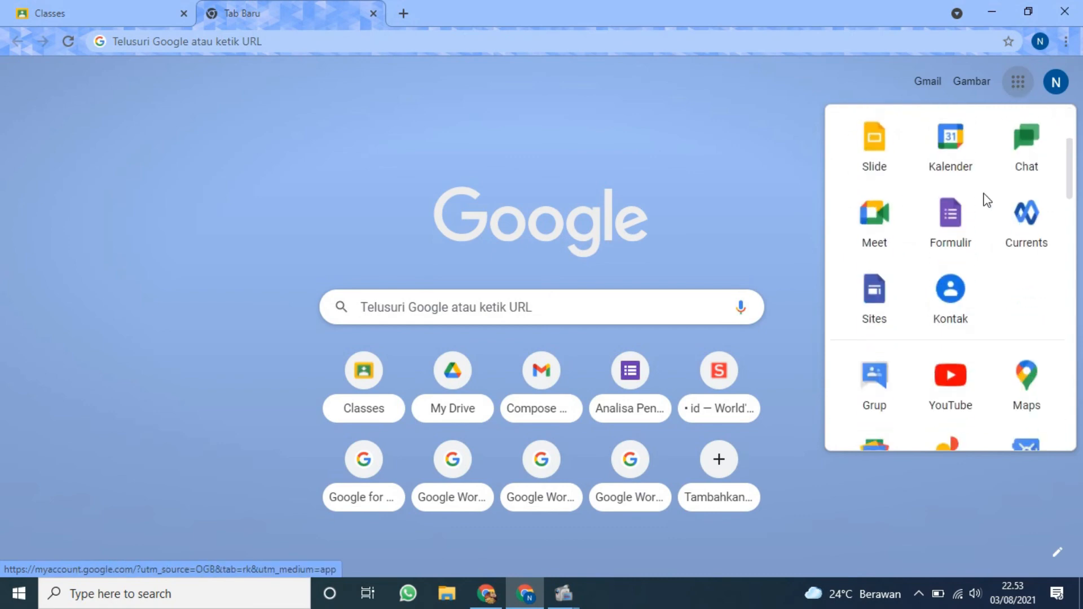
left_click(953, 219)
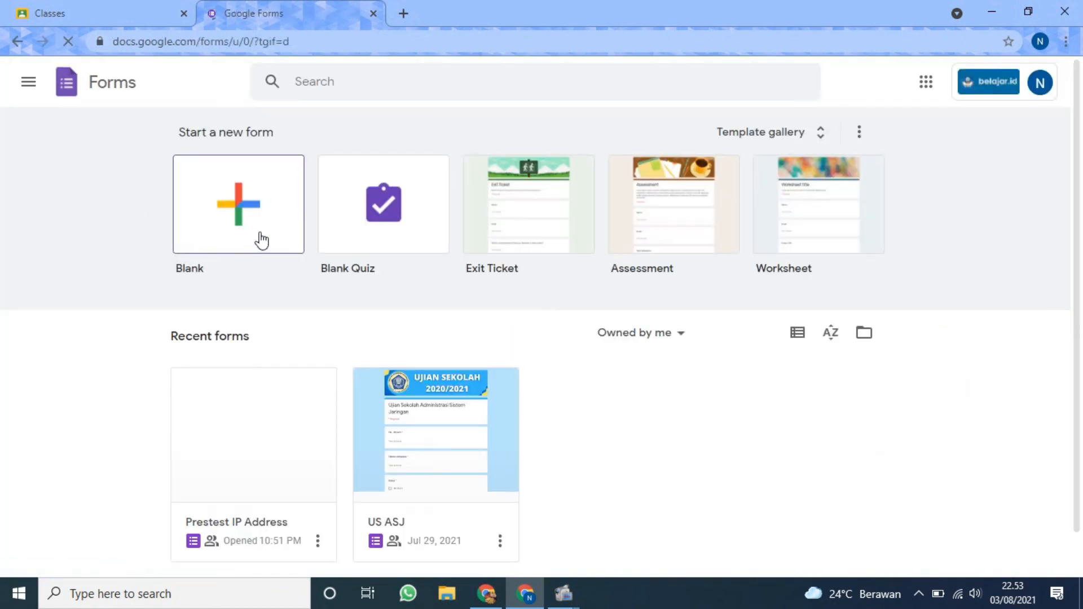
scroll(262, 241, "down", 1)
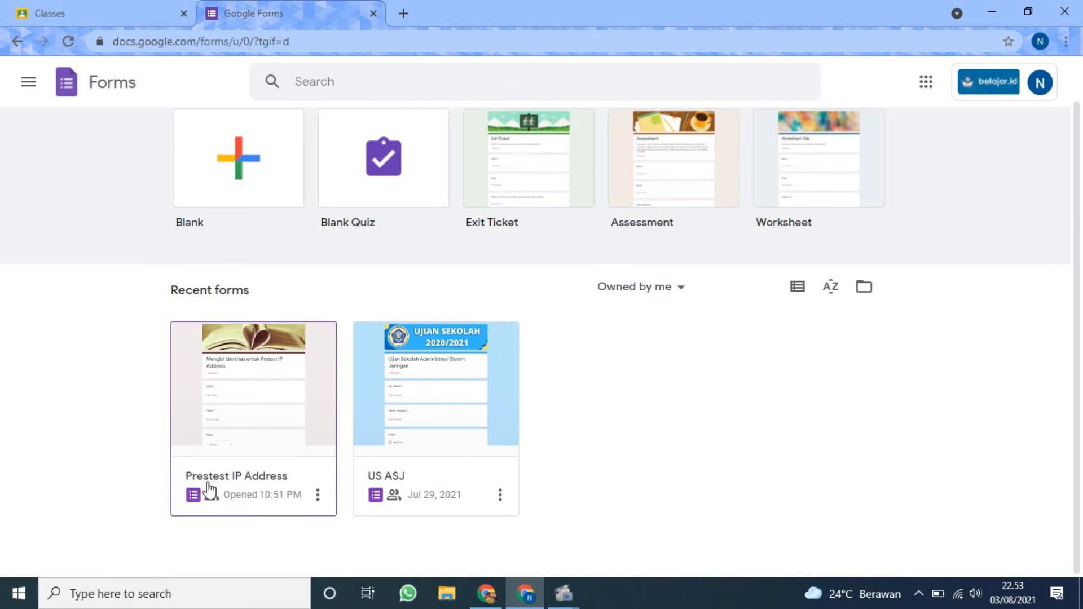
left_click(255, 406)
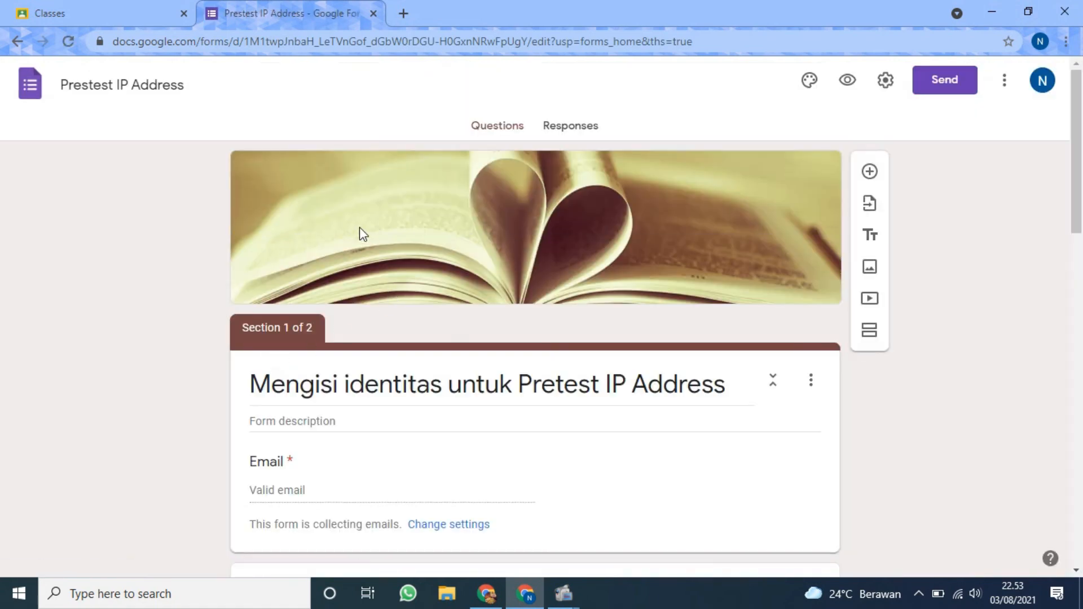
Look through the form's identity section and quiz questions, and close the form.
scroll(358, 237, "down", 5)
scroll(350, 253, "down", 9)
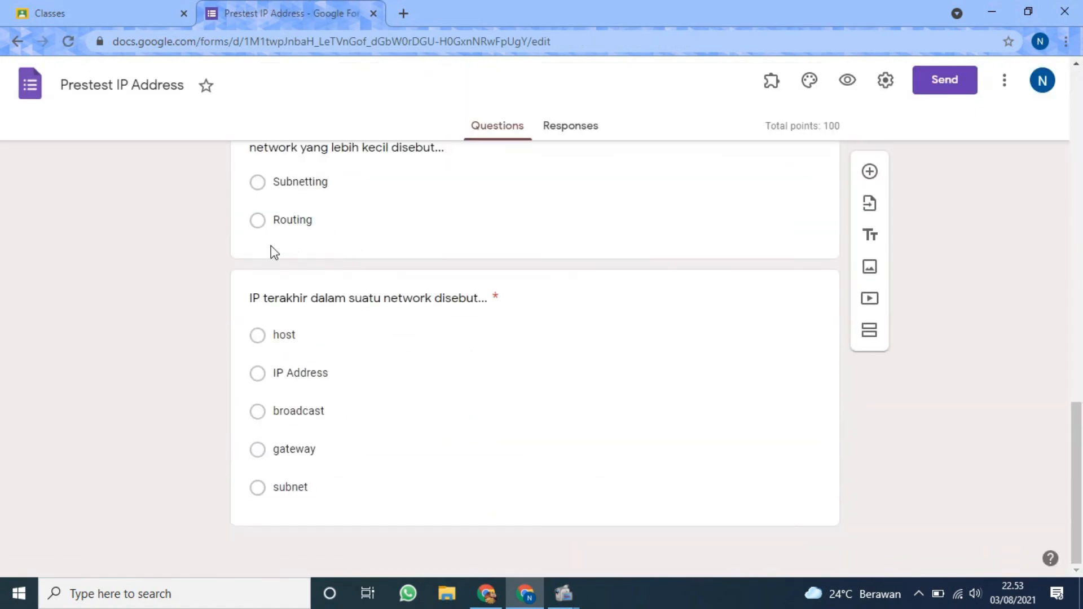
scroll(354, 238, "up", 2)
scroll(361, 251, "up", 10)
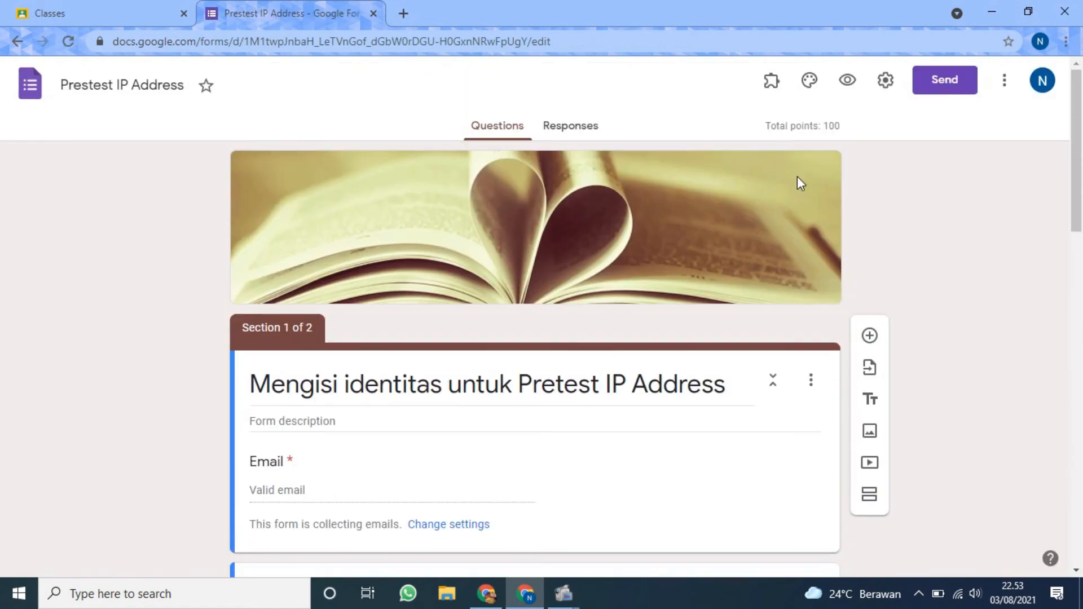
scroll(495, 207, "down", 10)
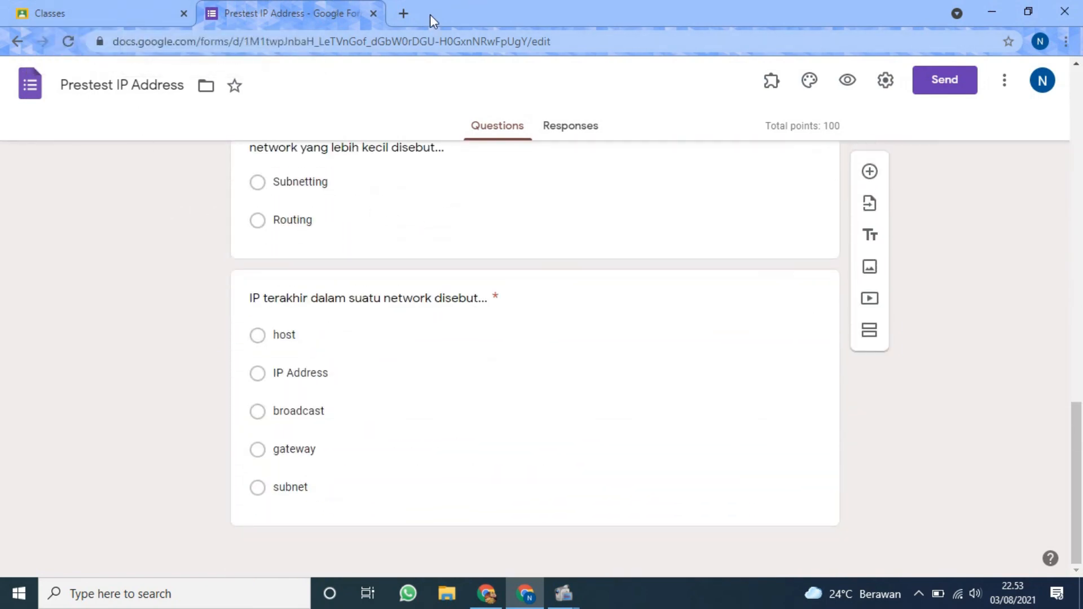
left_click(373, 13)
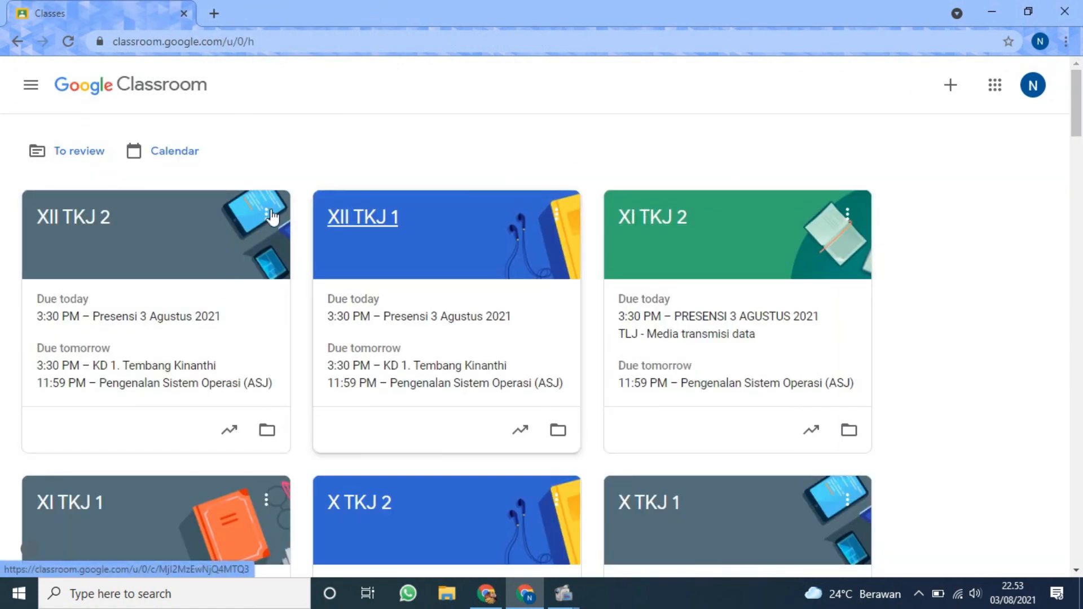
Open the XI TKJ 2 classwork and show the Adm. Sistem Jaringan (ASJ) topic to find the Pretest IP Address draft.
left_click(655, 214)
left_click(501, 79)
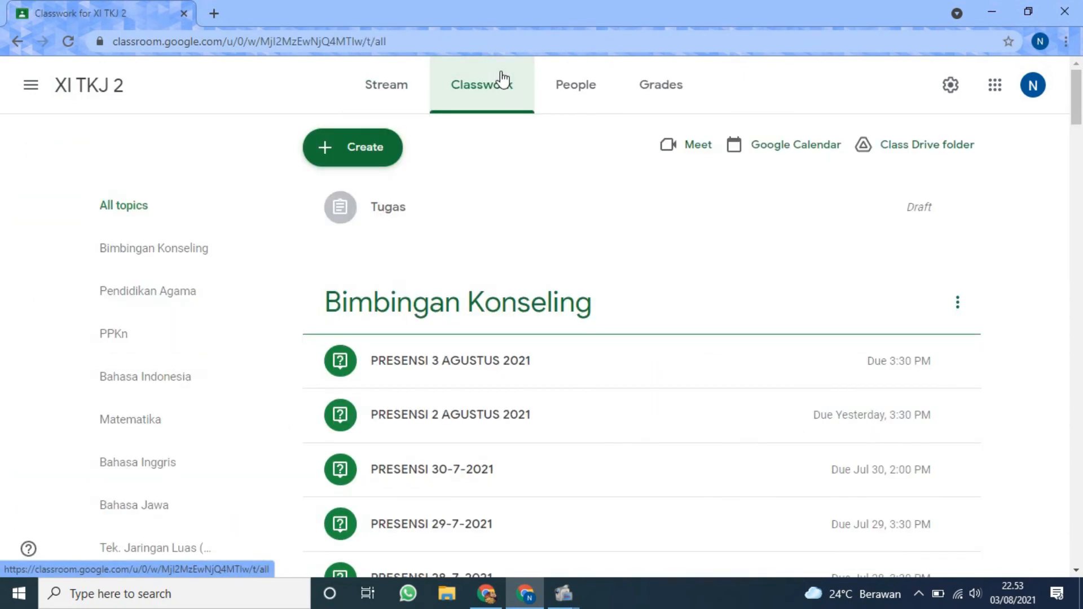
scroll(493, 257, "down", 15)
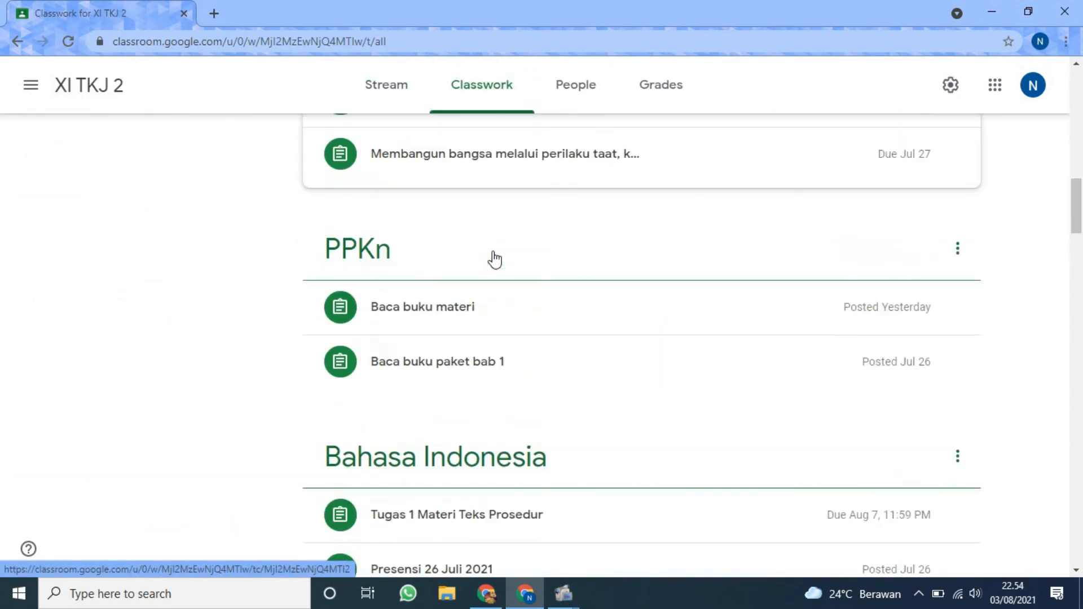
scroll(495, 258, "up", 10)
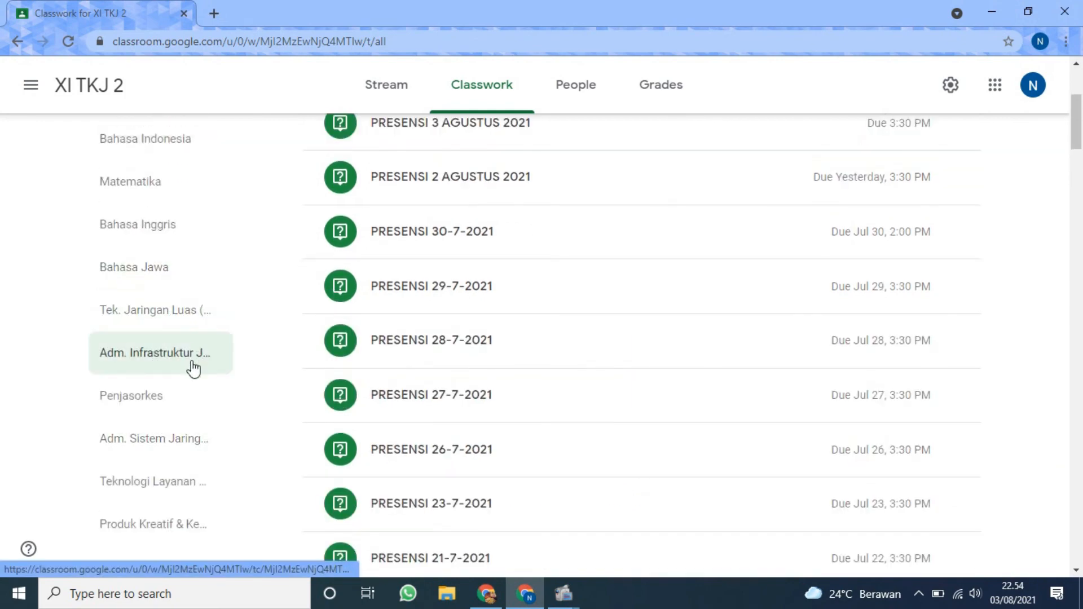
left_click(161, 438)
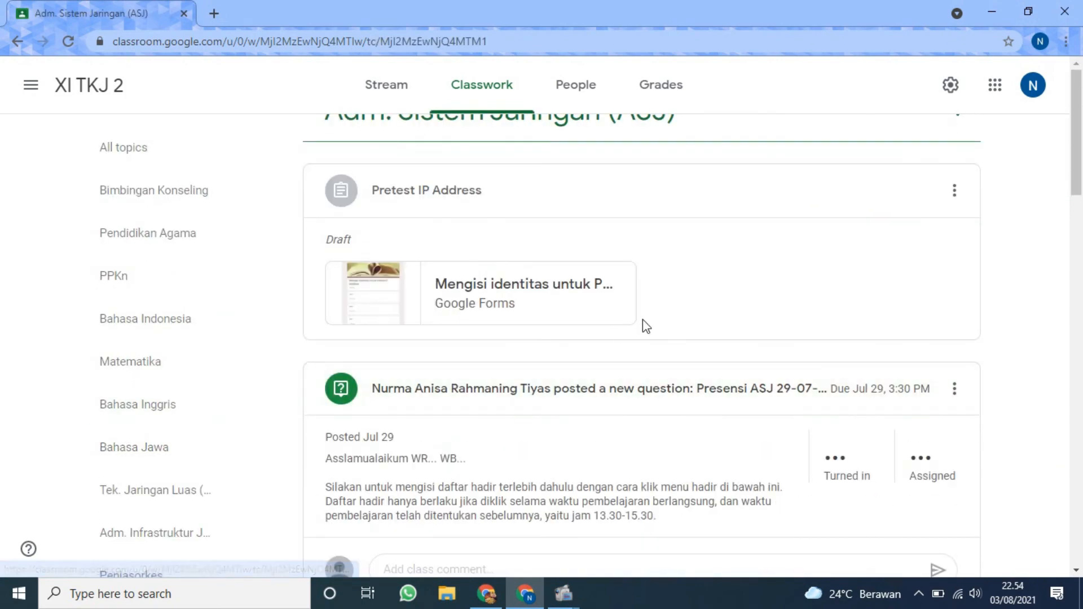
scroll(640, 319, "down", 3)
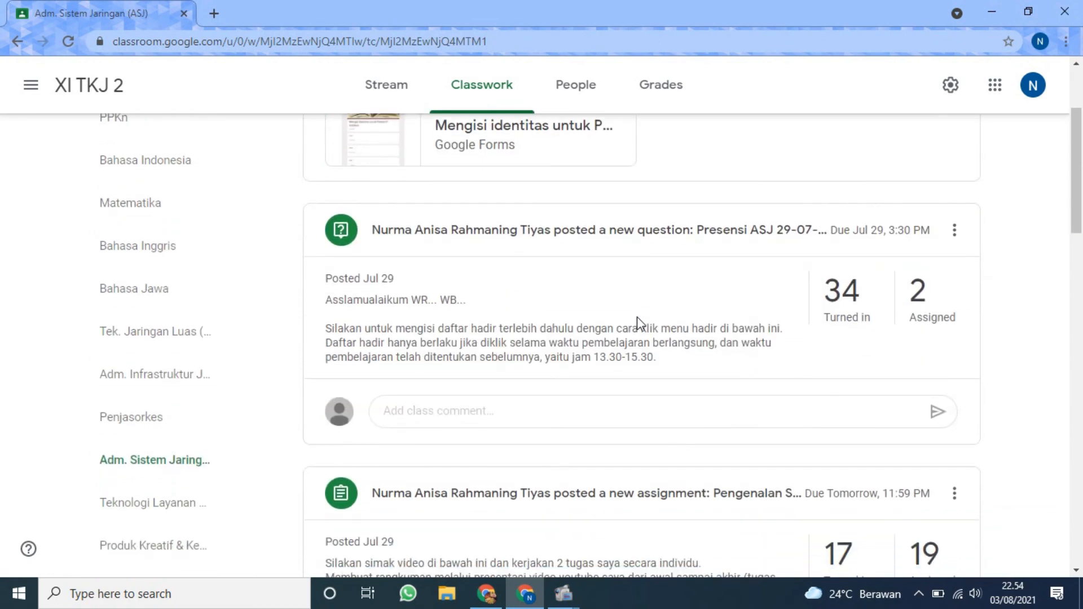
scroll(638, 316, "up", 3)
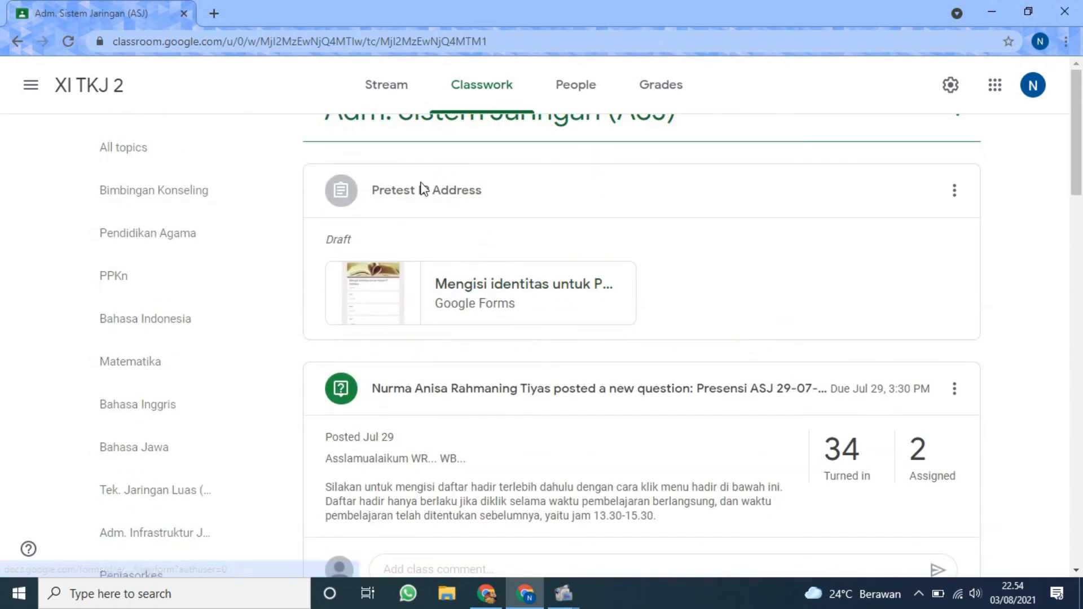
Open the draft's attached form to examine the respondent view, and check which browser account is active.
left_click(477, 313)
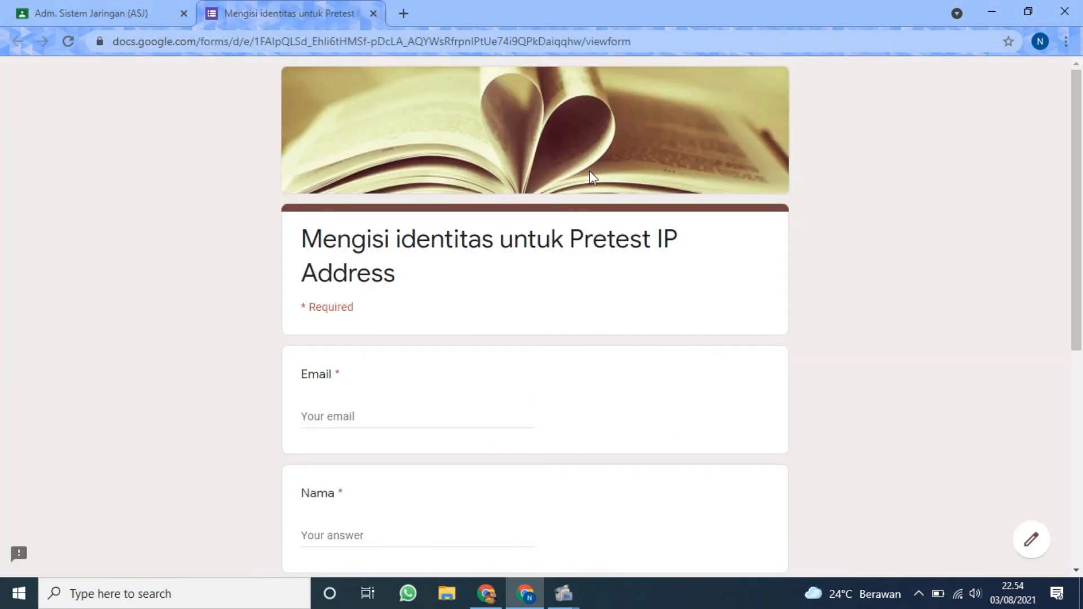
scroll(530, 307, "down", 7)
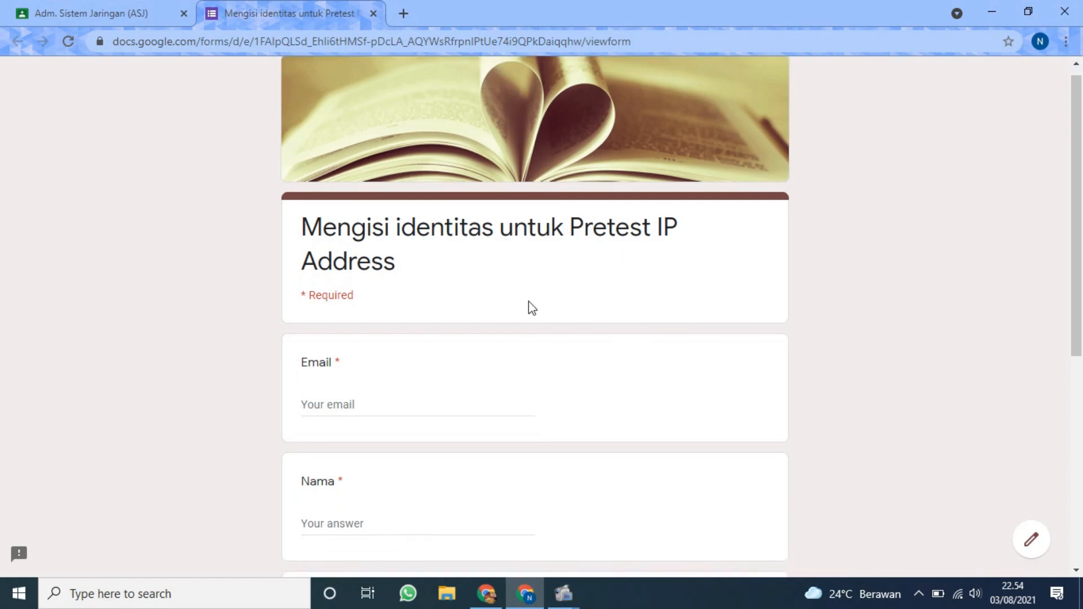
scroll(519, 285, "up", 6)
scroll(485, 248, "up", 2)
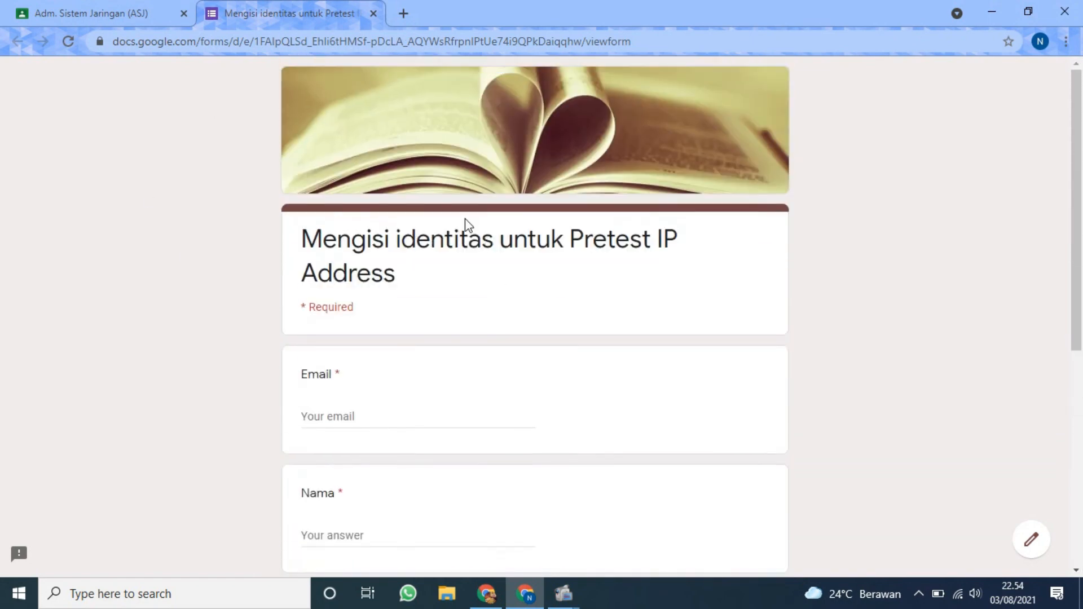
scroll(677, 367, "down", 7)
scroll(623, 334, "up", 7)
left_click(1043, 45)
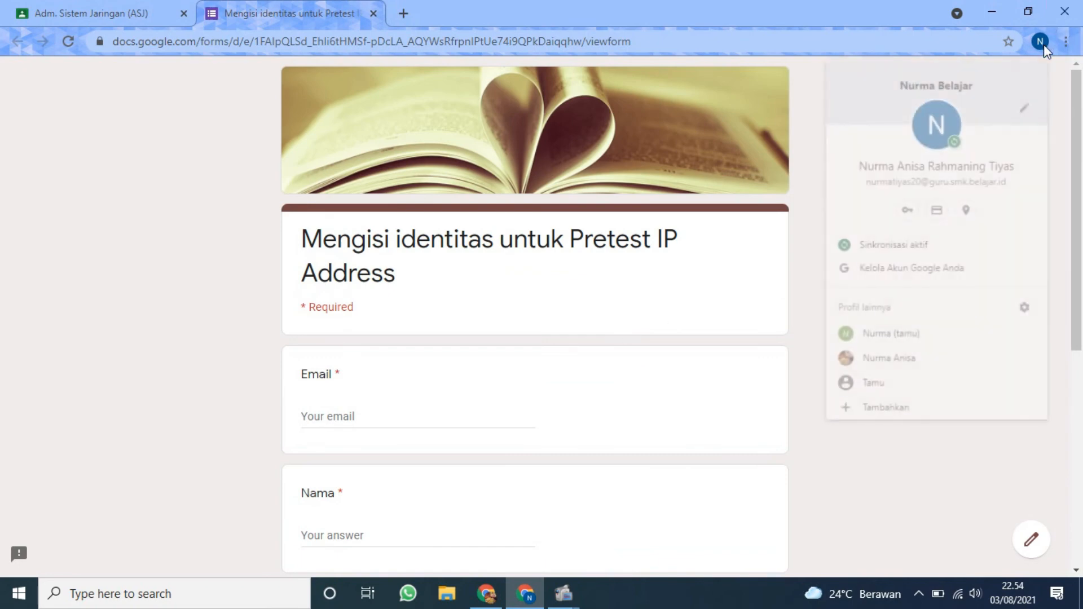
left_click(1043, 45)
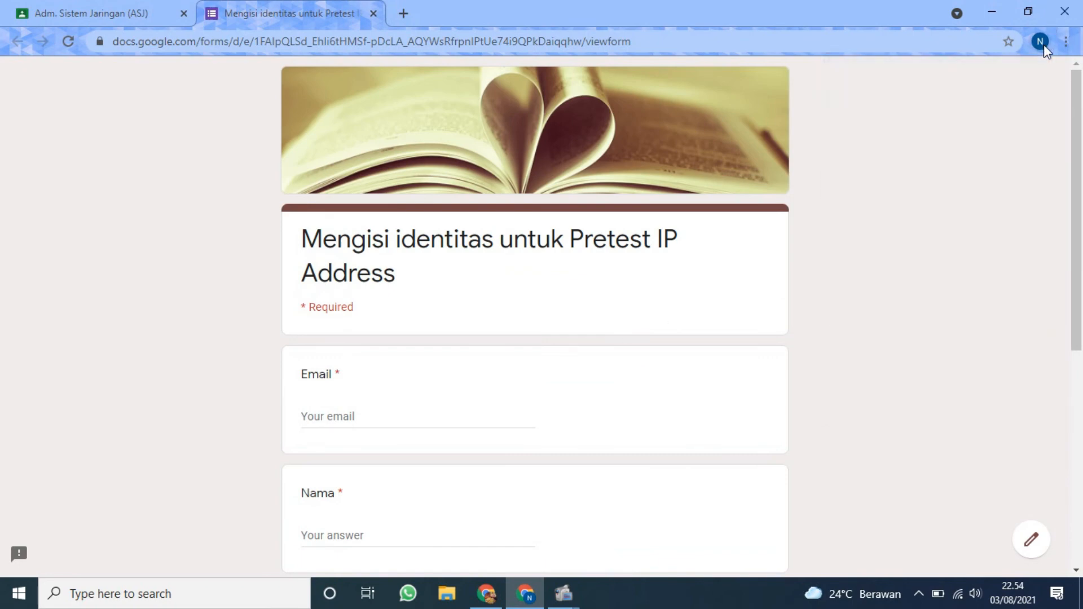
Switch the form from the respondent view to its editor and look over the identity questions.
left_click(1032, 541)
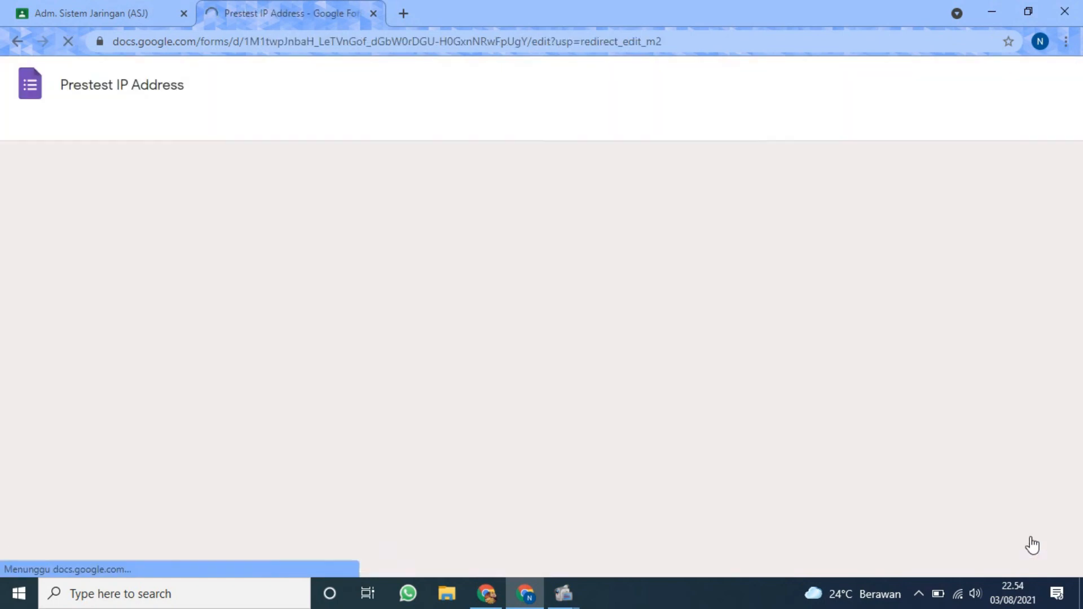
scroll(874, 413, "down", 15)
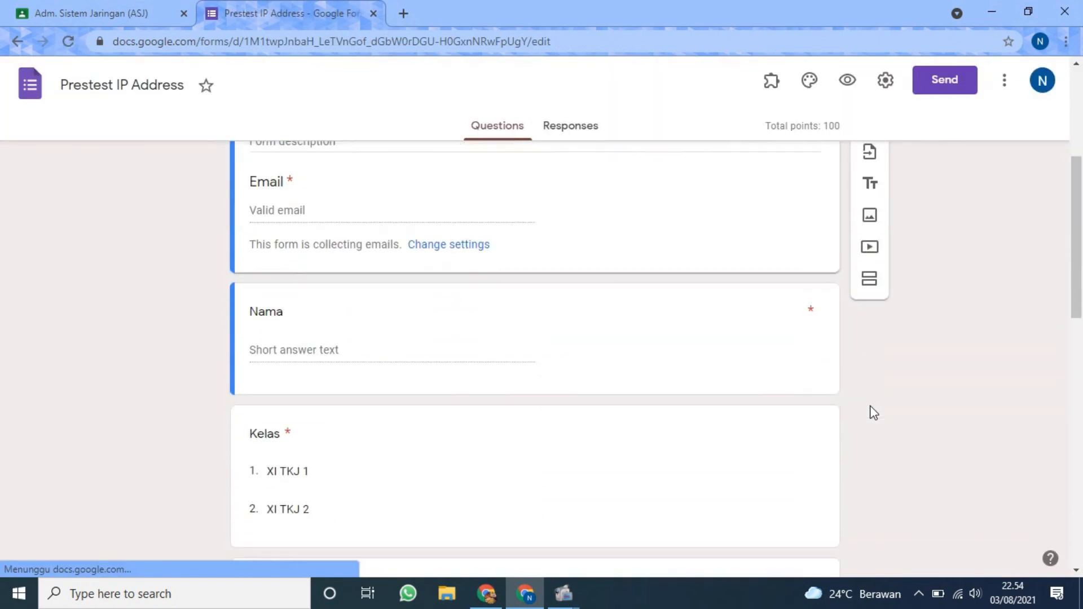
scroll(865, 391, "up", 15)
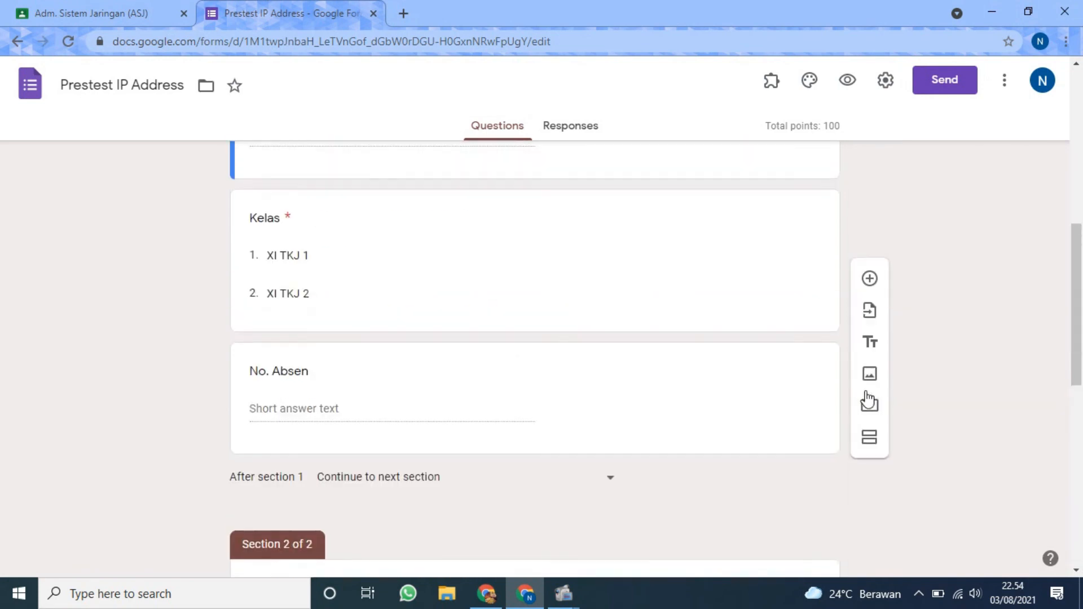
Check the Prestest IP Address form's responses, and open the existing US ASJ form from the Google Forms home page in a new tab.
left_click(572, 128)
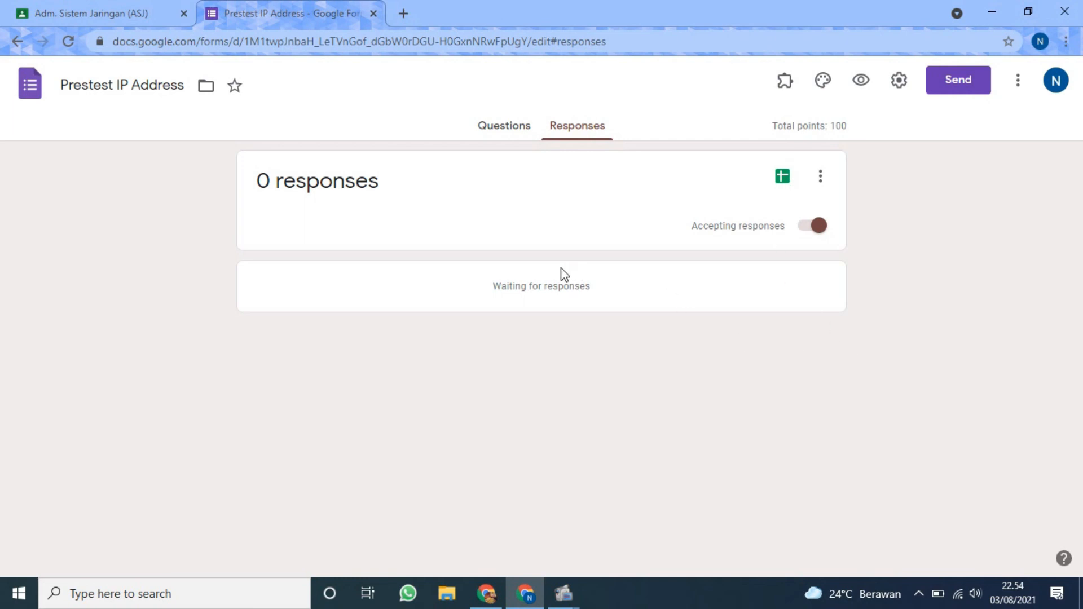
left_click(403, 13)
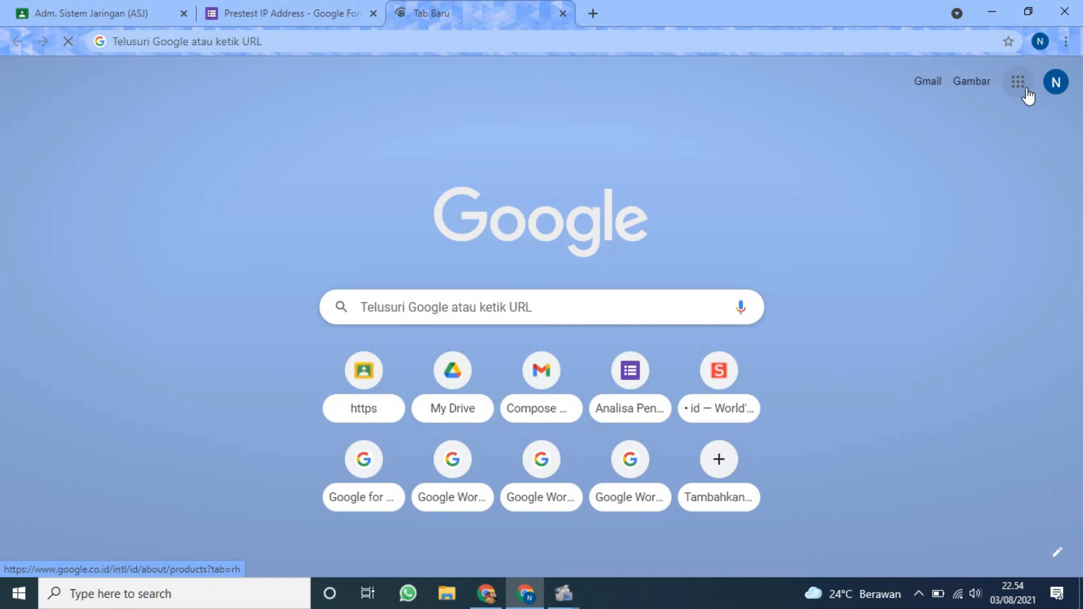
left_click(1025, 90)
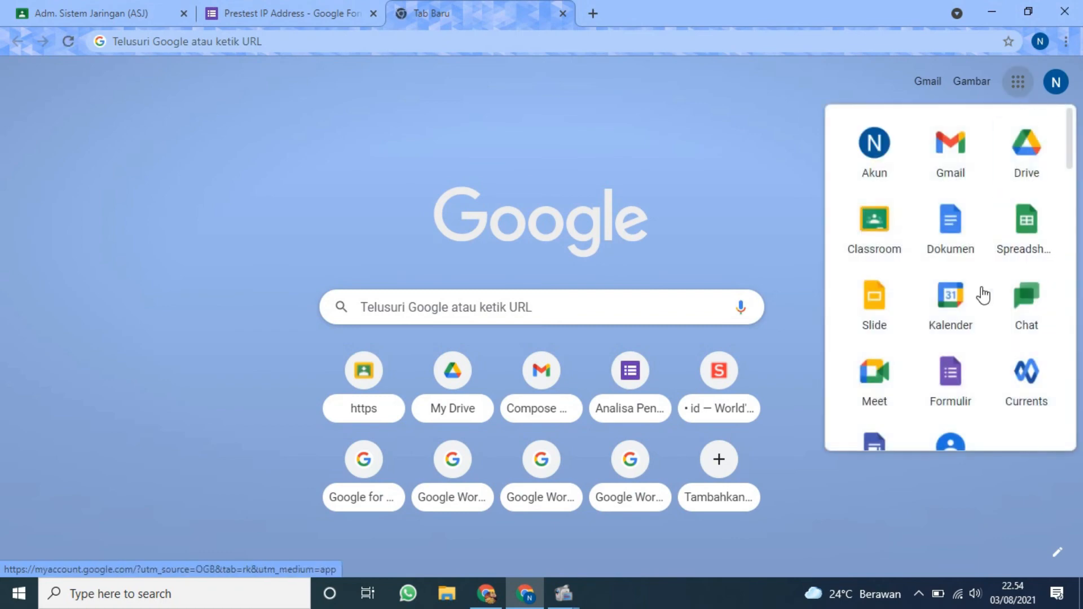
scroll(973, 316, "down", 3)
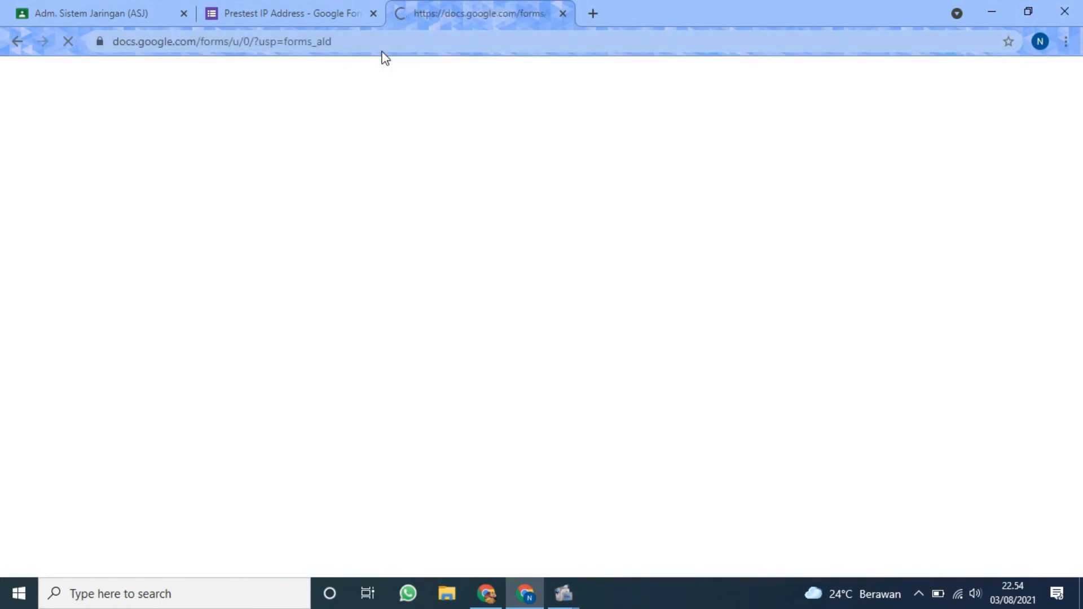
scroll(381, 315, "down", 1)
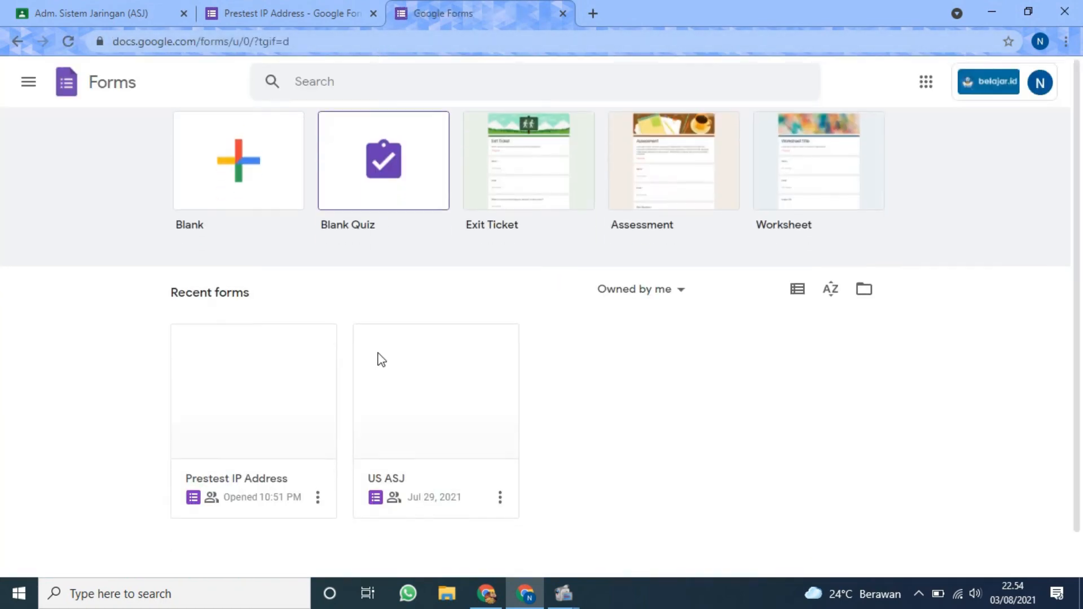
left_click(412, 375)
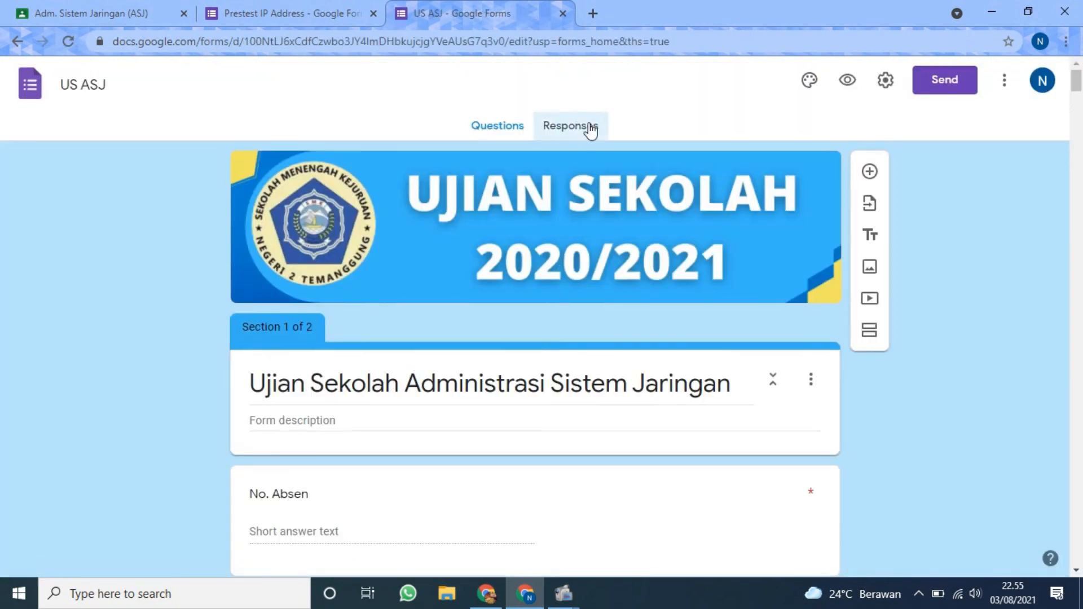
Examine the US ASJ form's response summary, including the points distribution, frequently missed questions and respondent identity answers.
left_click(591, 129)
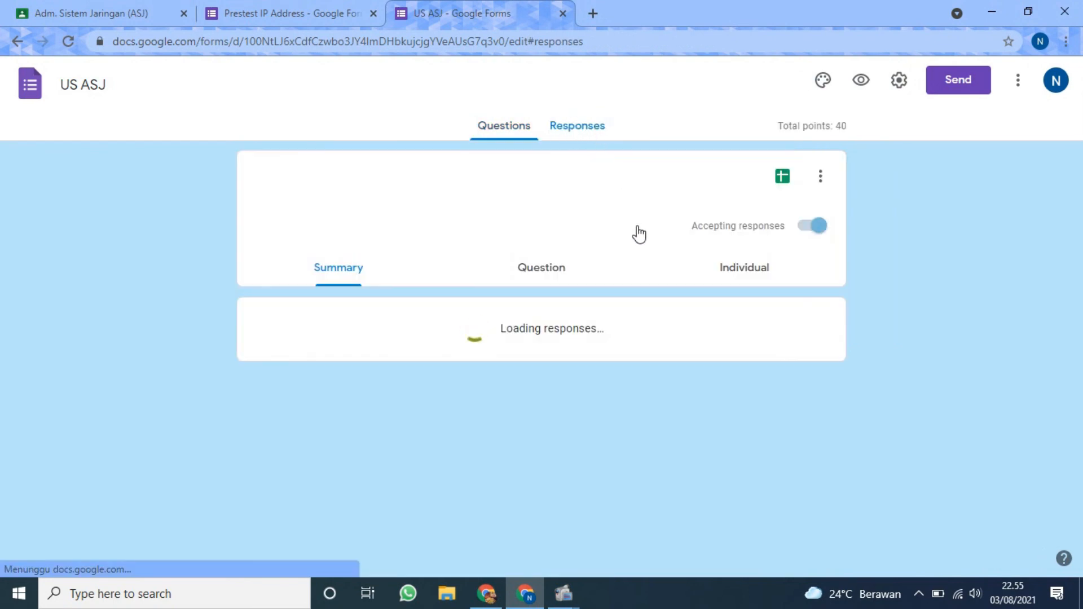
scroll(639, 231, "down", 5)
scroll(637, 226, "up", 10)
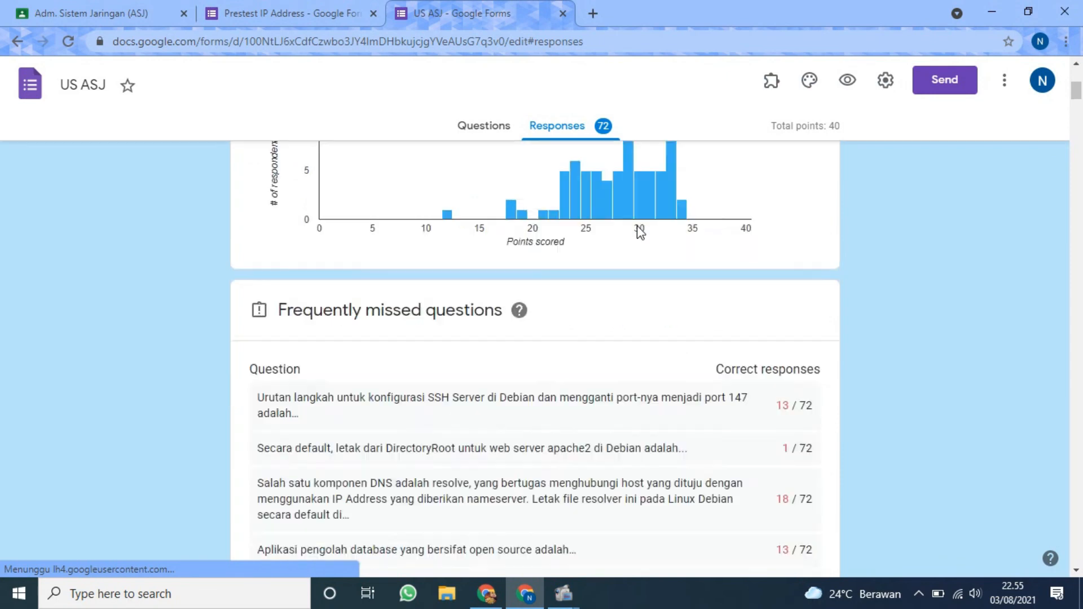
scroll(617, 271, "down", 12)
scroll(617, 266, "down", 3)
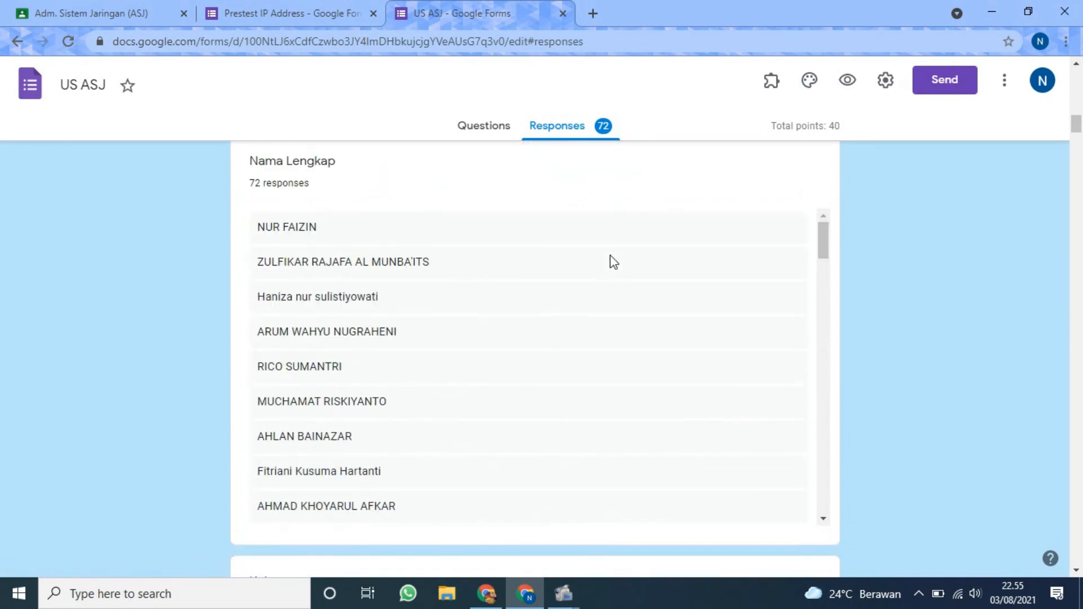
scroll(612, 261, "down", 5)
scroll(612, 261, "up", 5)
scroll(995, 338, "down", 10)
scroll(992, 351, "up", 14)
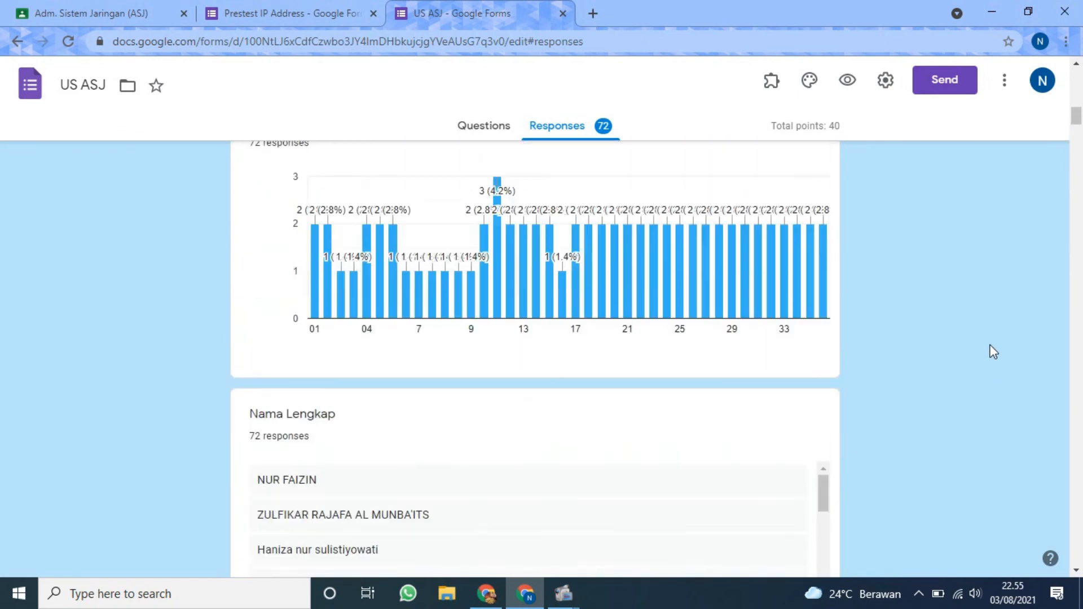
scroll(990, 336, "up", 20)
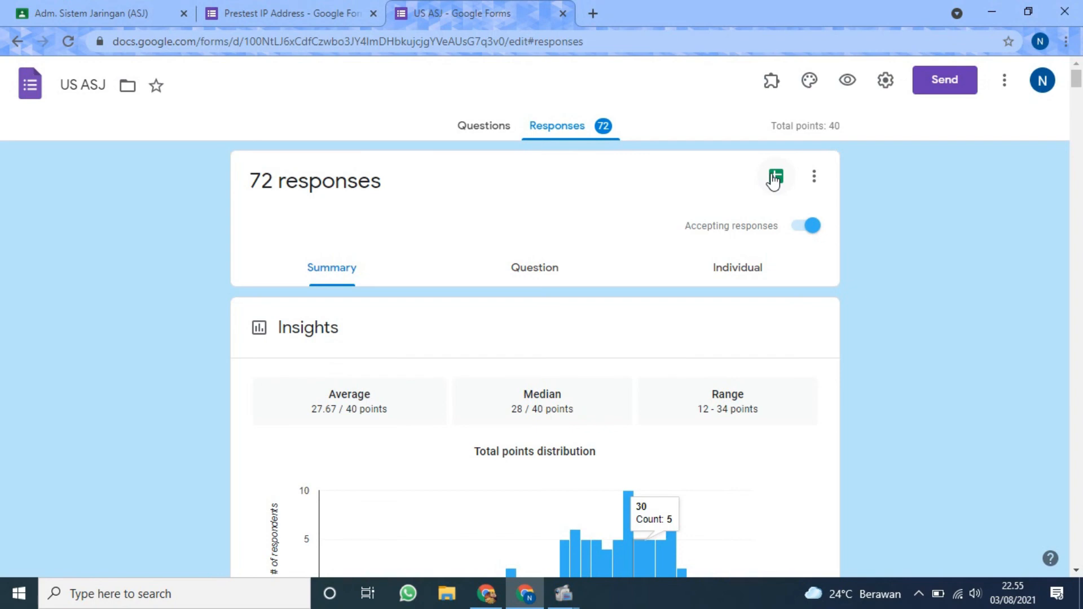
Open the US ASJ response spreadsheet, and view the response destination options of the Prestest IP Address form without creating a spreadsheet.
left_click(774, 178)
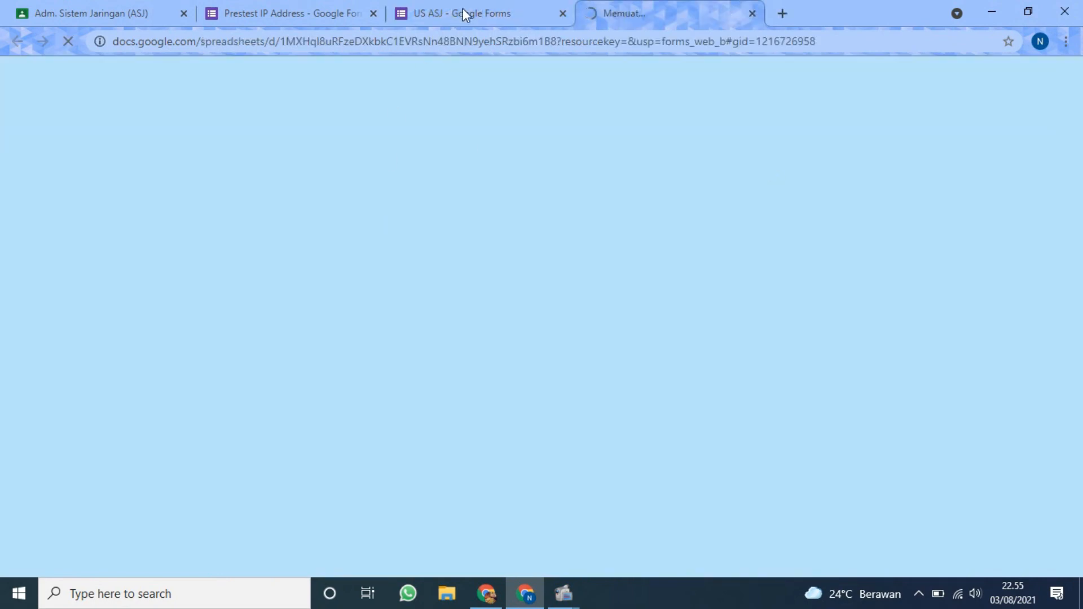
left_click(333, 11)
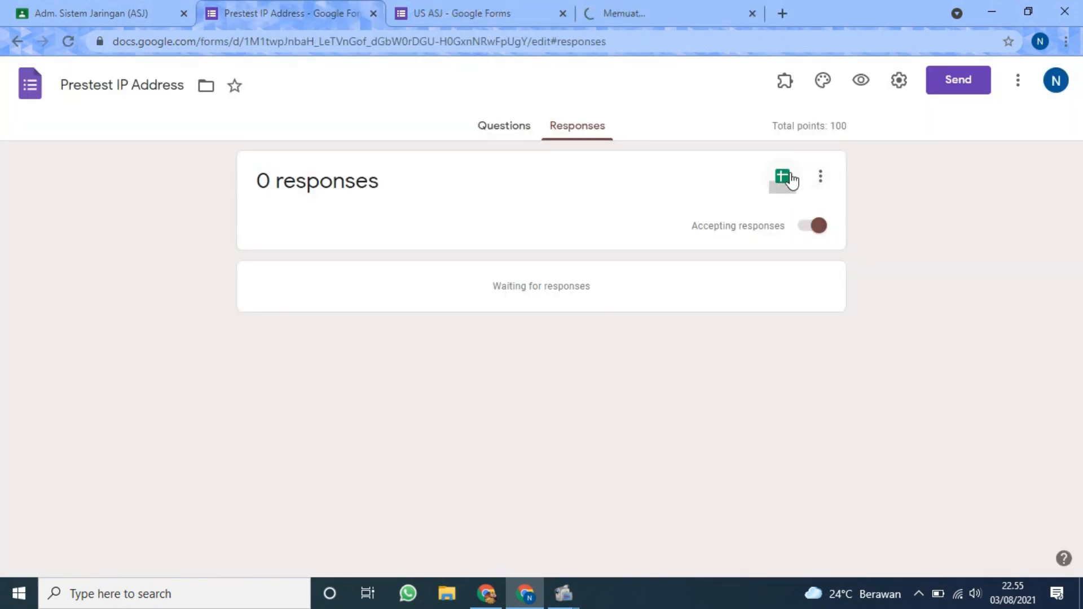
left_click(789, 176)
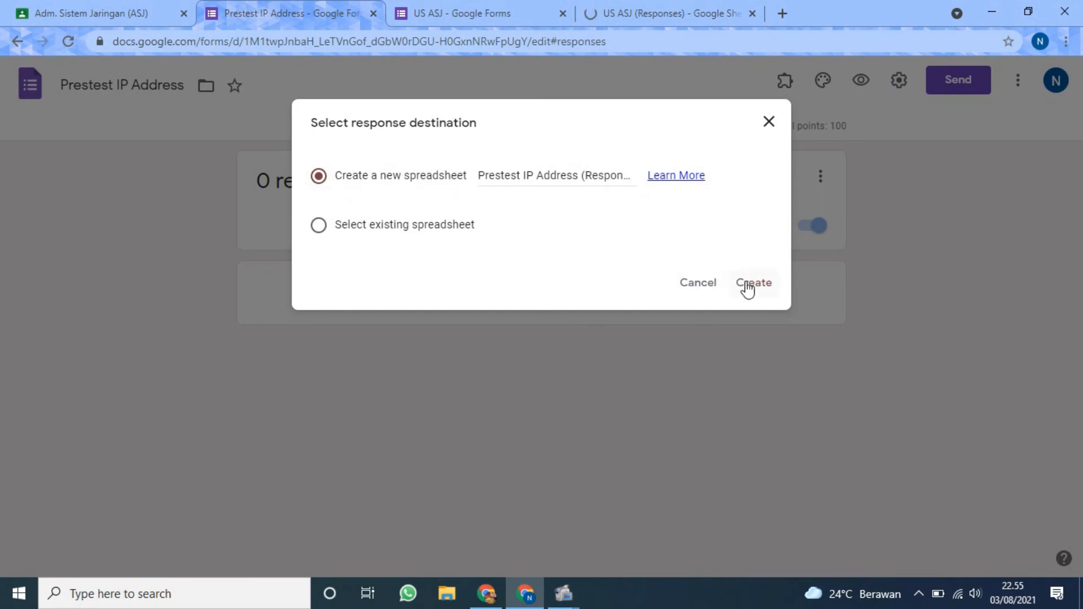
left_click(765, 129)
Examine the US ASJ (Responses) spreadsheet, going through the timestamp, score, No. Absen and Nama Lengkap columns and the student rows.
left_click(680, 7)
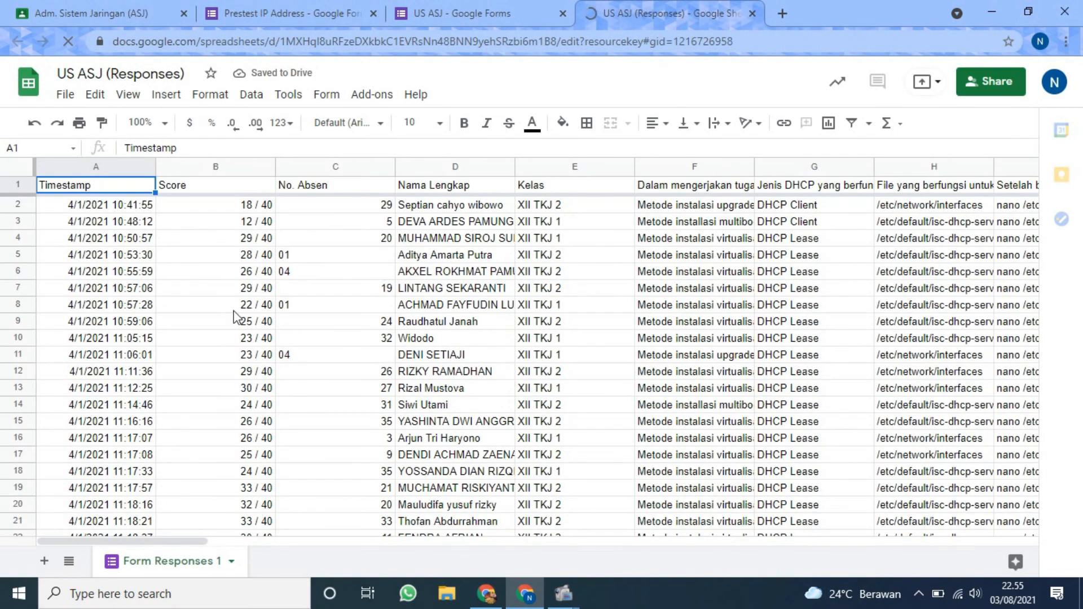
left_click(218, 210)
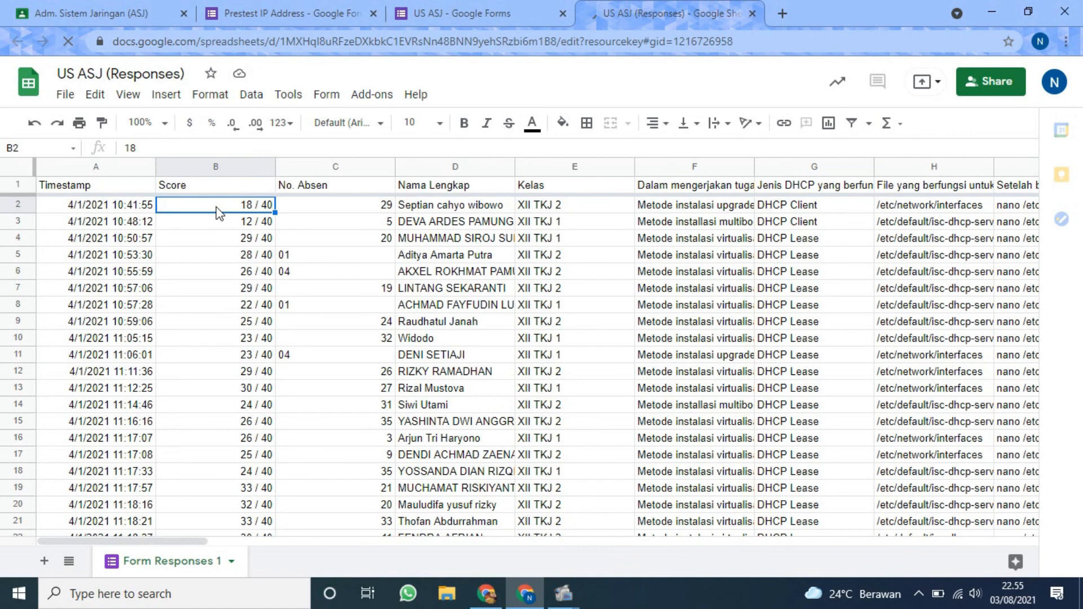
left_click(145, 211)
left_click(370, 211)
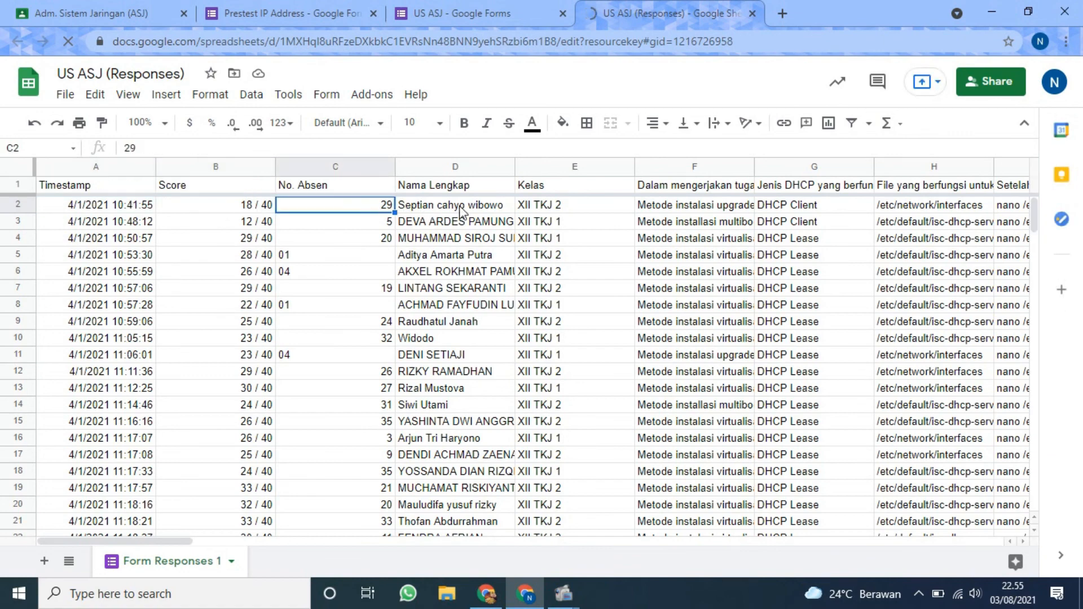
left_click(462, 211)
scroll(395, 338, "down", 4)
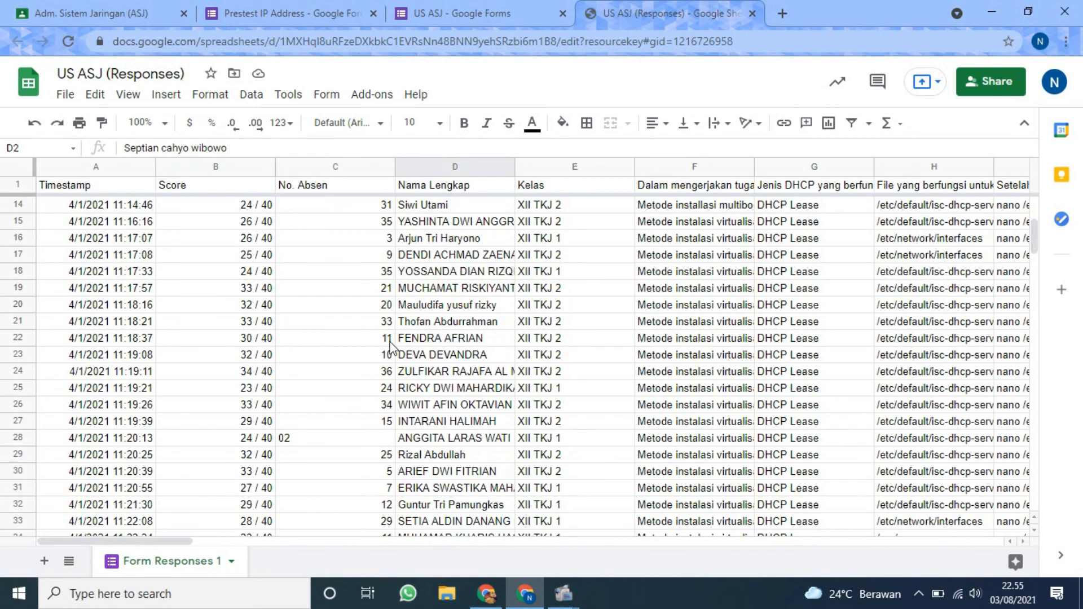
scroll(384, 341, "down", 6)
scroll(316, 327, "up", 8)
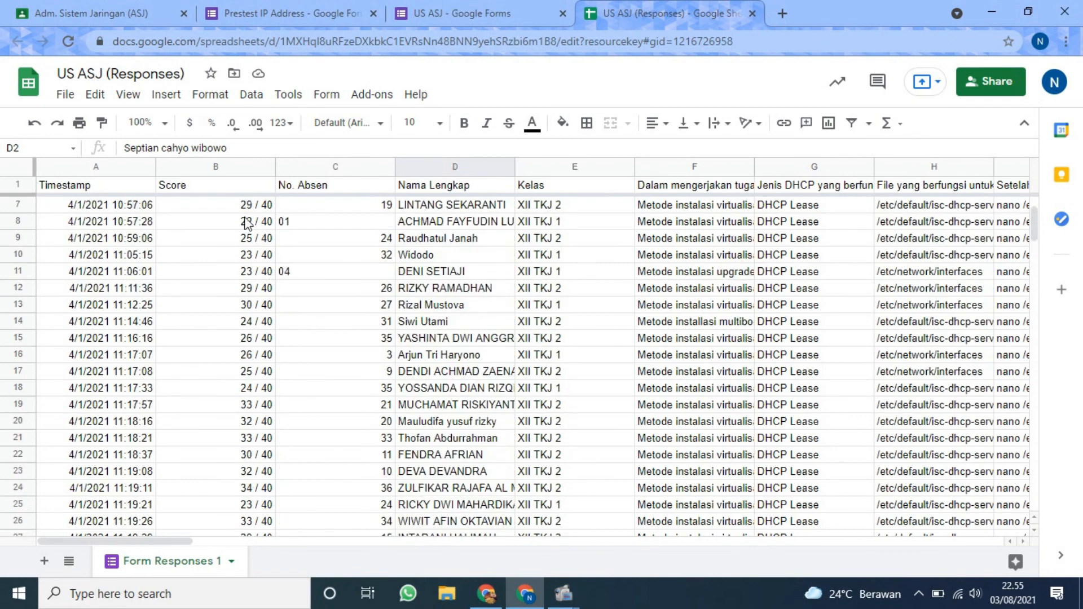
left_click(246, 224)
scroll(258, 273, "down", 5)
left_click(258, 270)
scroll(383, 287, "down", 2)
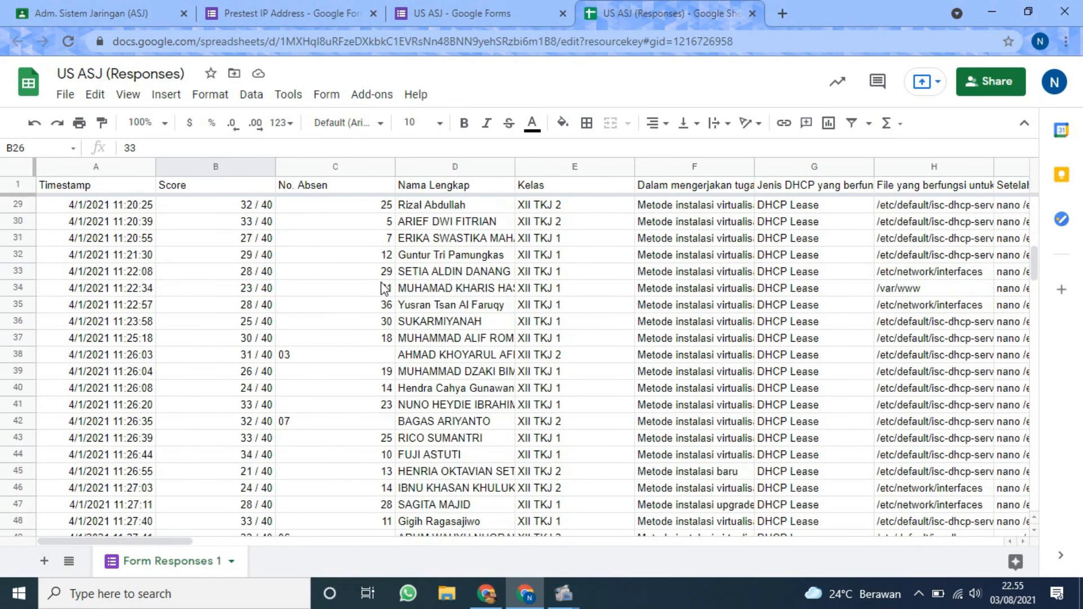
scroll(384, 285, "down", 6)
Return to the XI TKJ 2 classwork in Google Classroom and look through the ASJ topic for the Pretest IP Address draft.
left_click(520, 7)
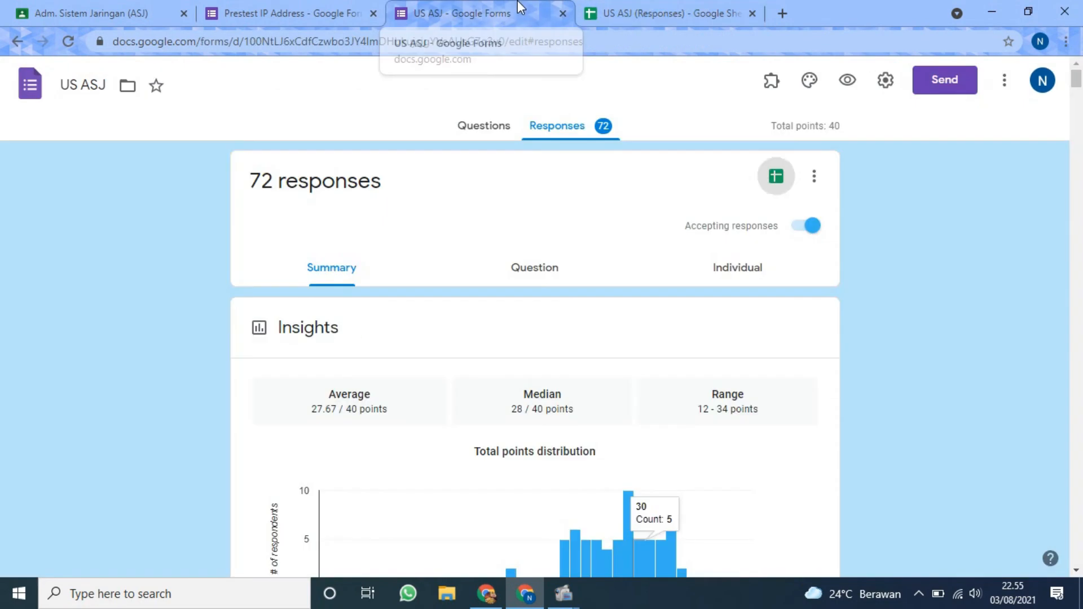
left_click(338, 11)
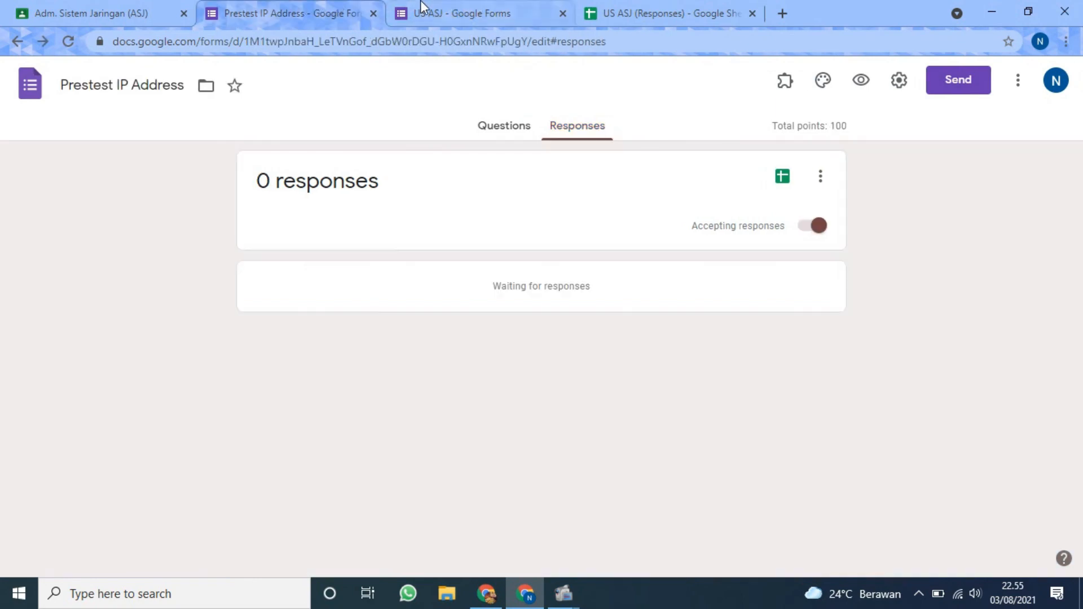
left_click(150, 7)
scroll(550, 307, "down", 6)
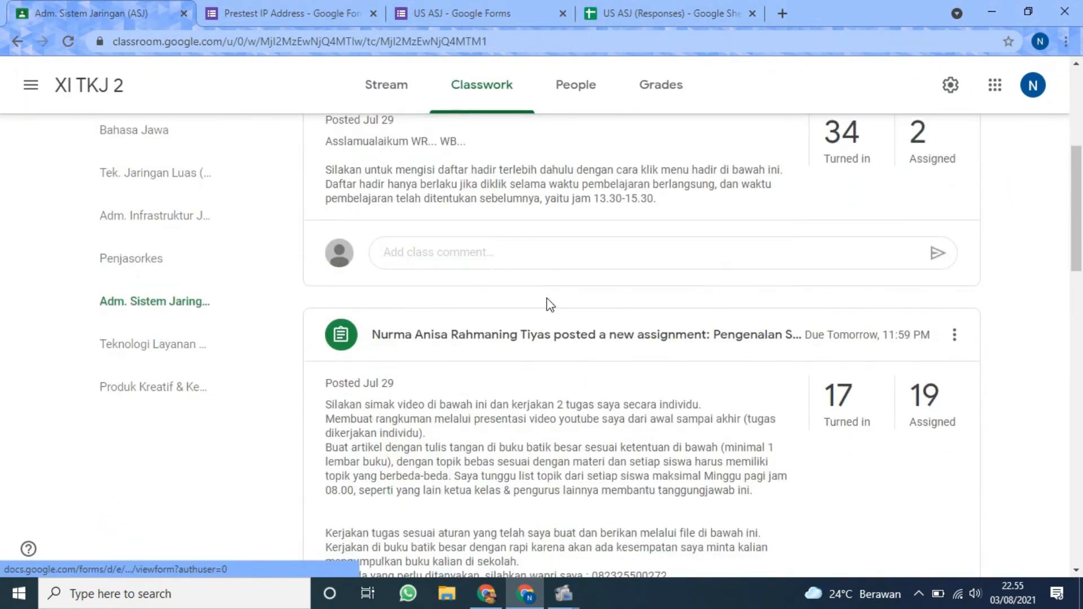
scroll(547, 299, "up", 3)
scroll(546, 303, "up", 3)
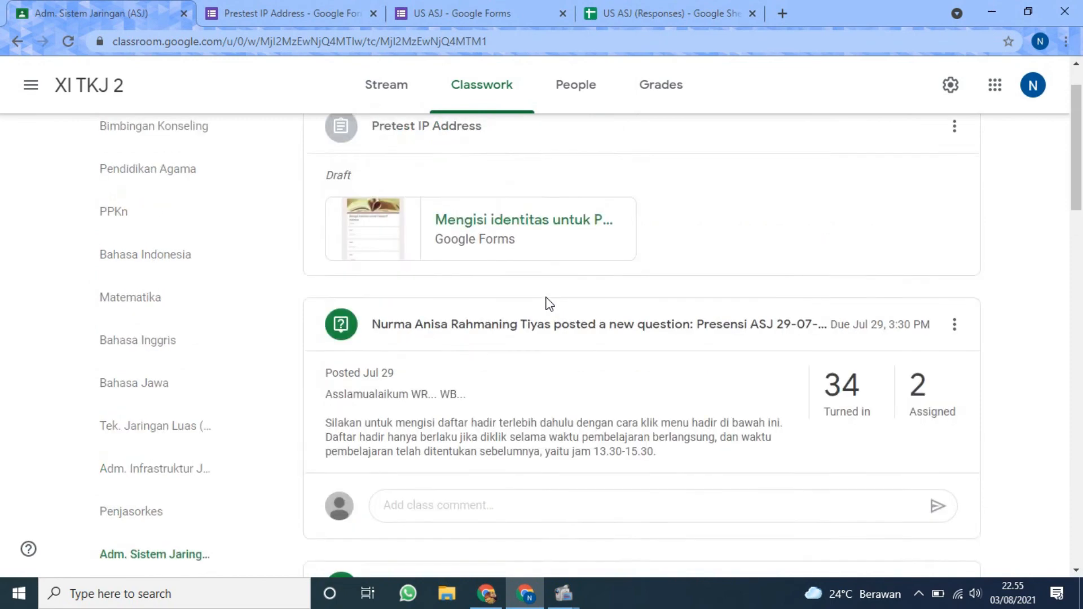